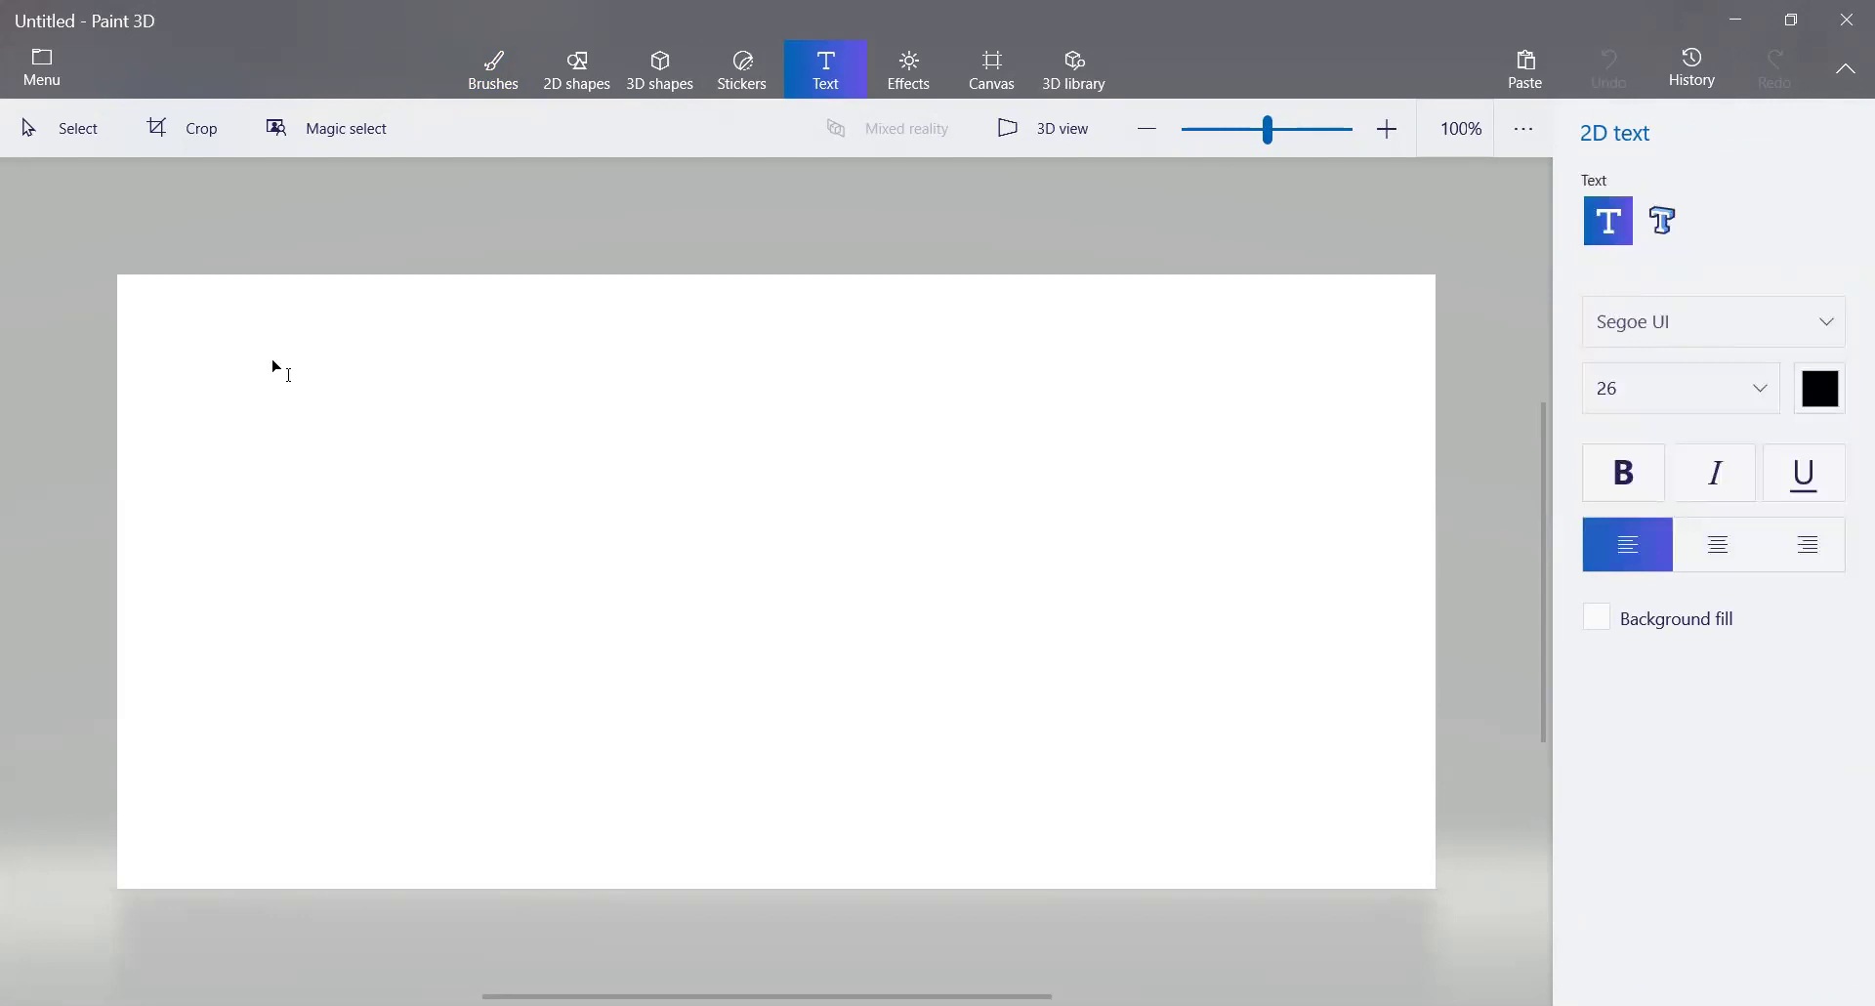
Add a large 2D text box reading "HI!!! WELCOME BACK ;)) TODAY WE WILL BE DRAWING HILARIOUS PANDA ;) SHOUTOUT TO HIM/HER!".
drag(178, 323, 314, 498)
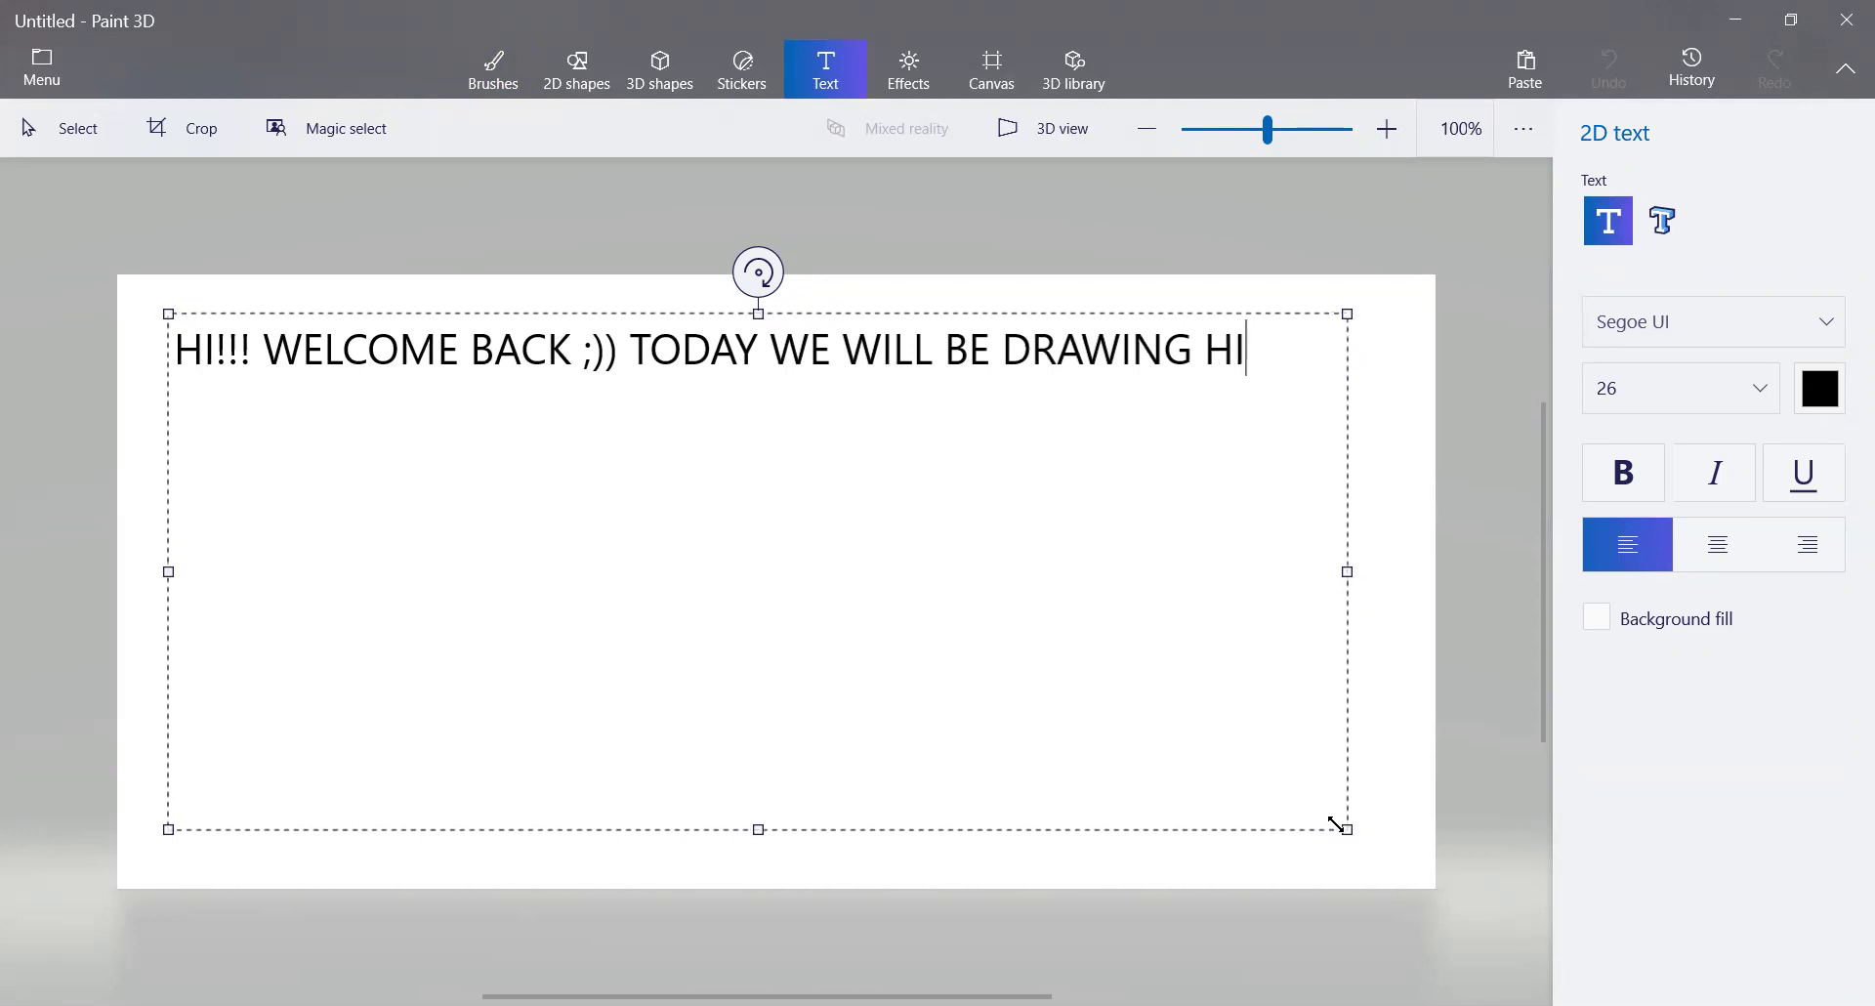
text(IOUS PANDA ;) SHOU)
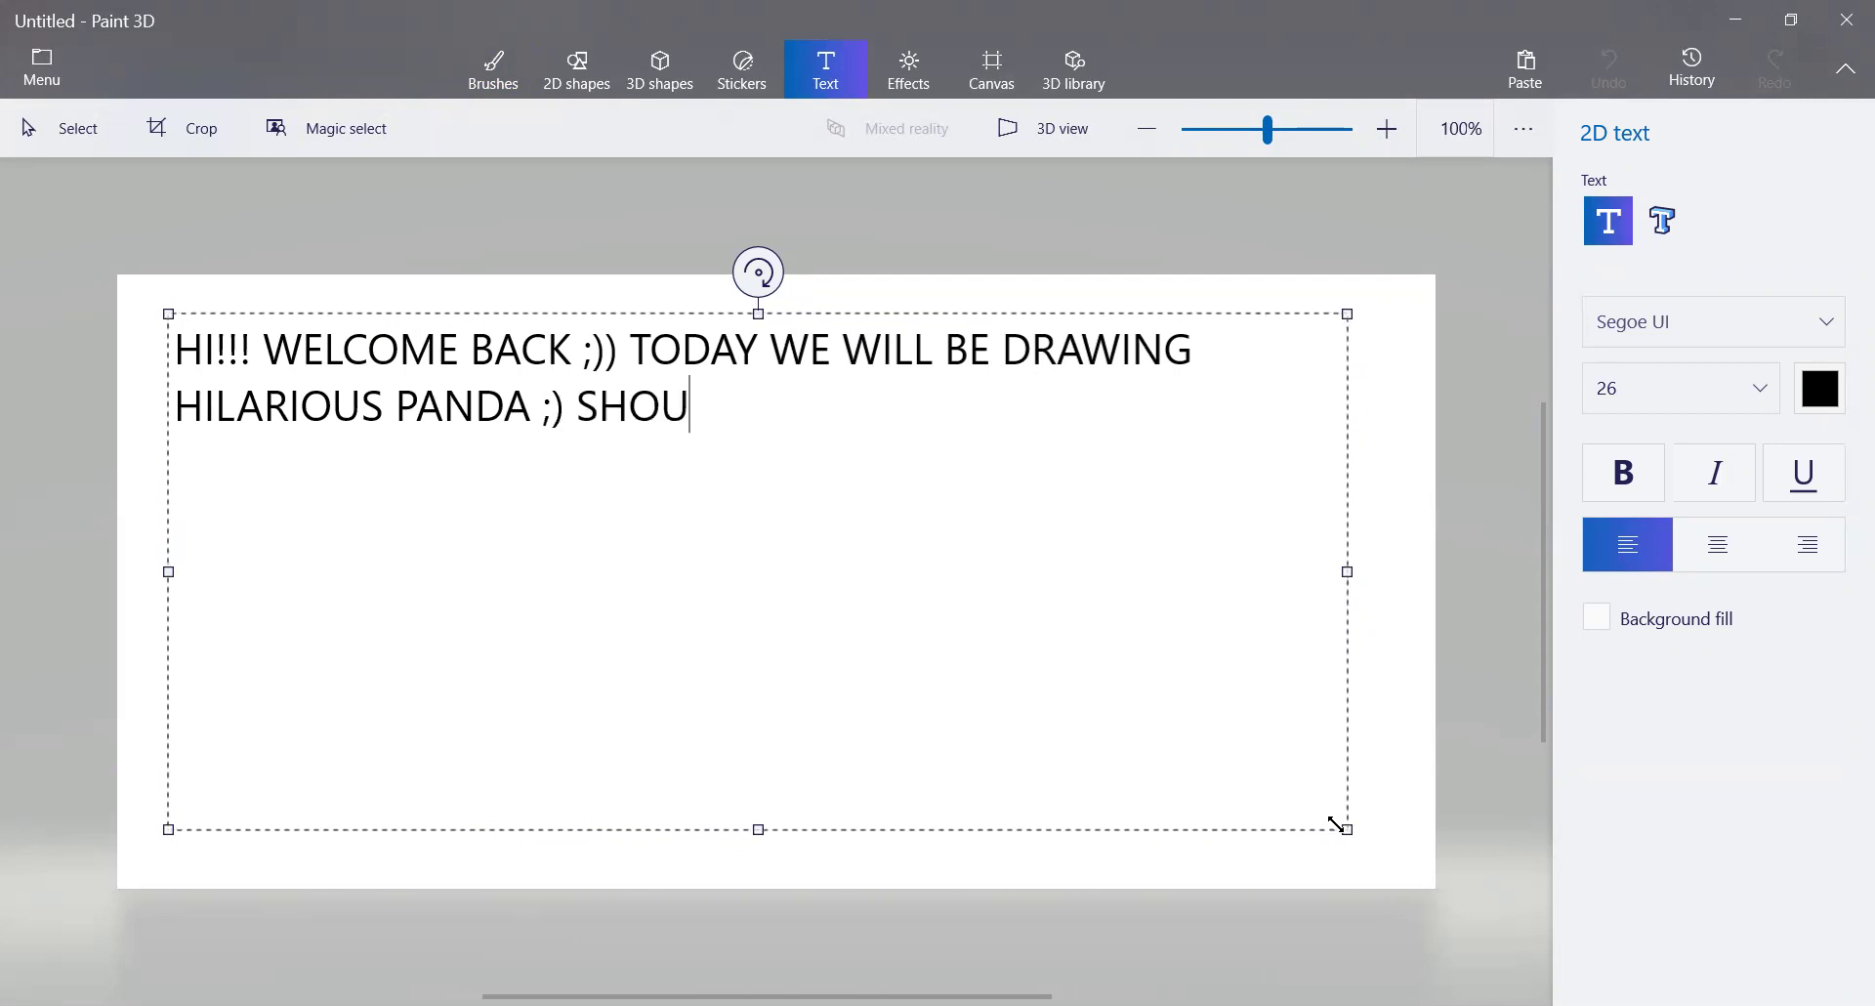
text(TOUT TO)
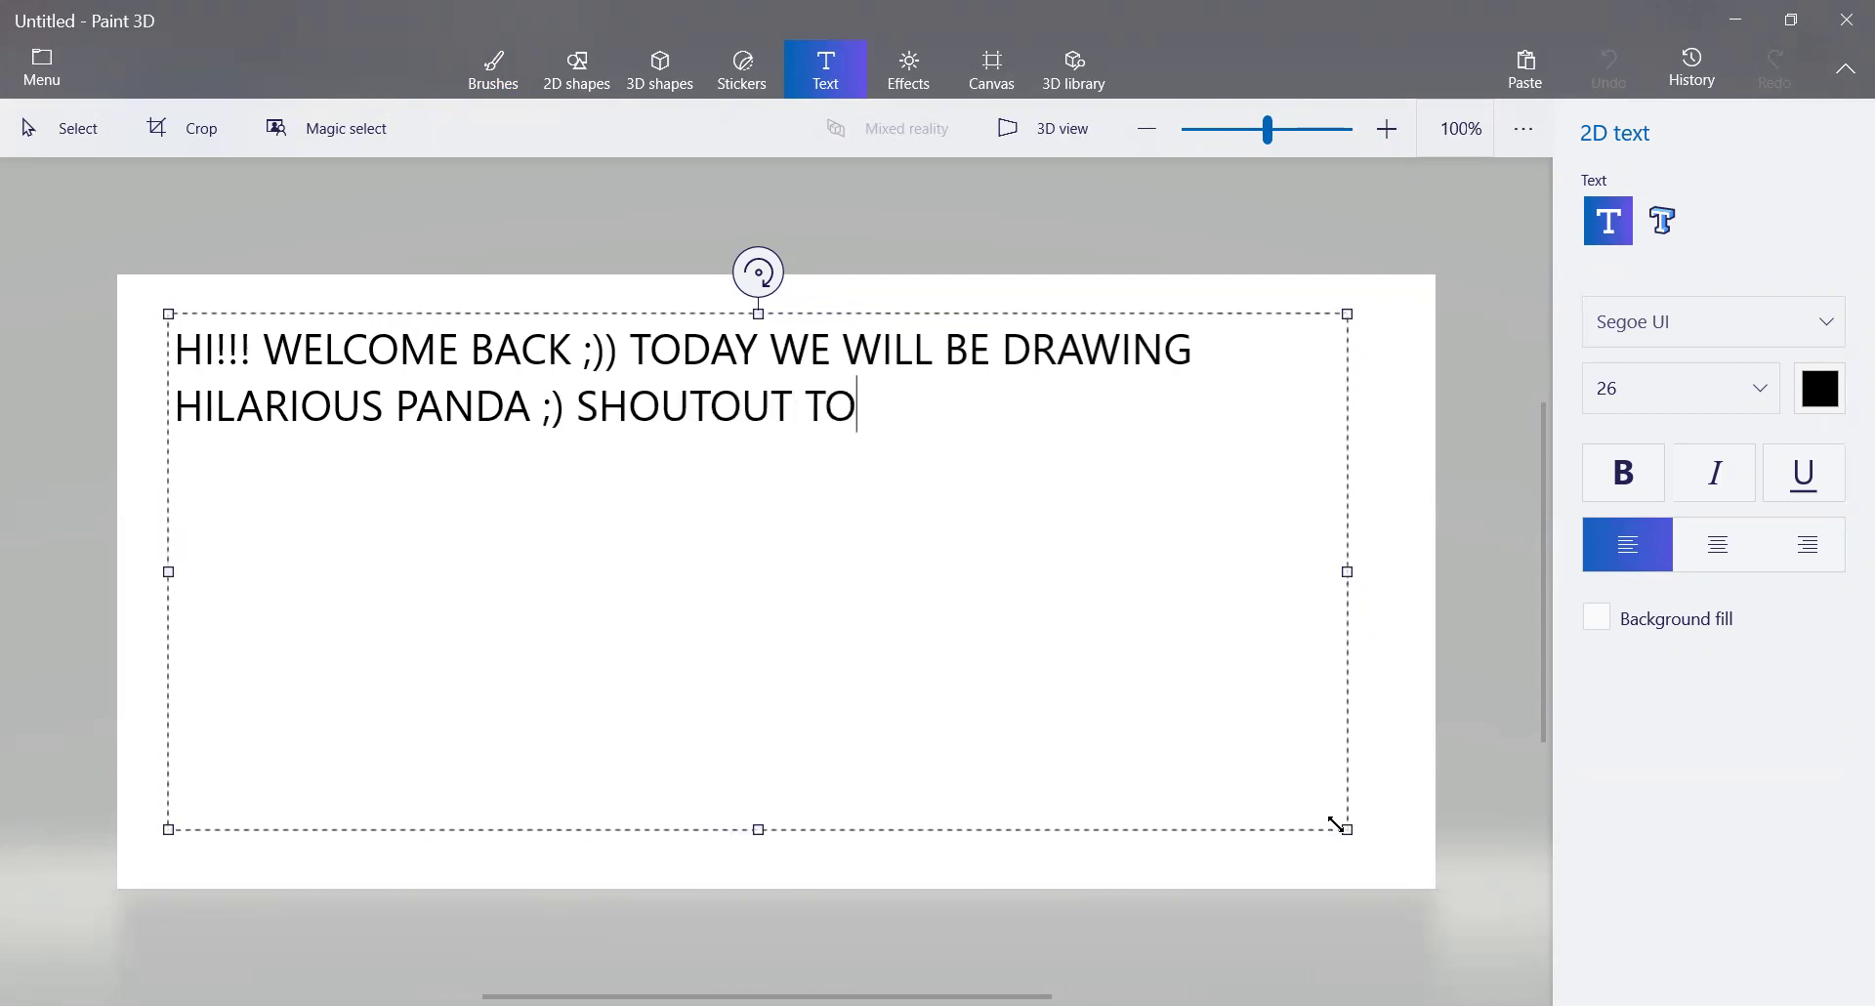
text( HIM/HER!)
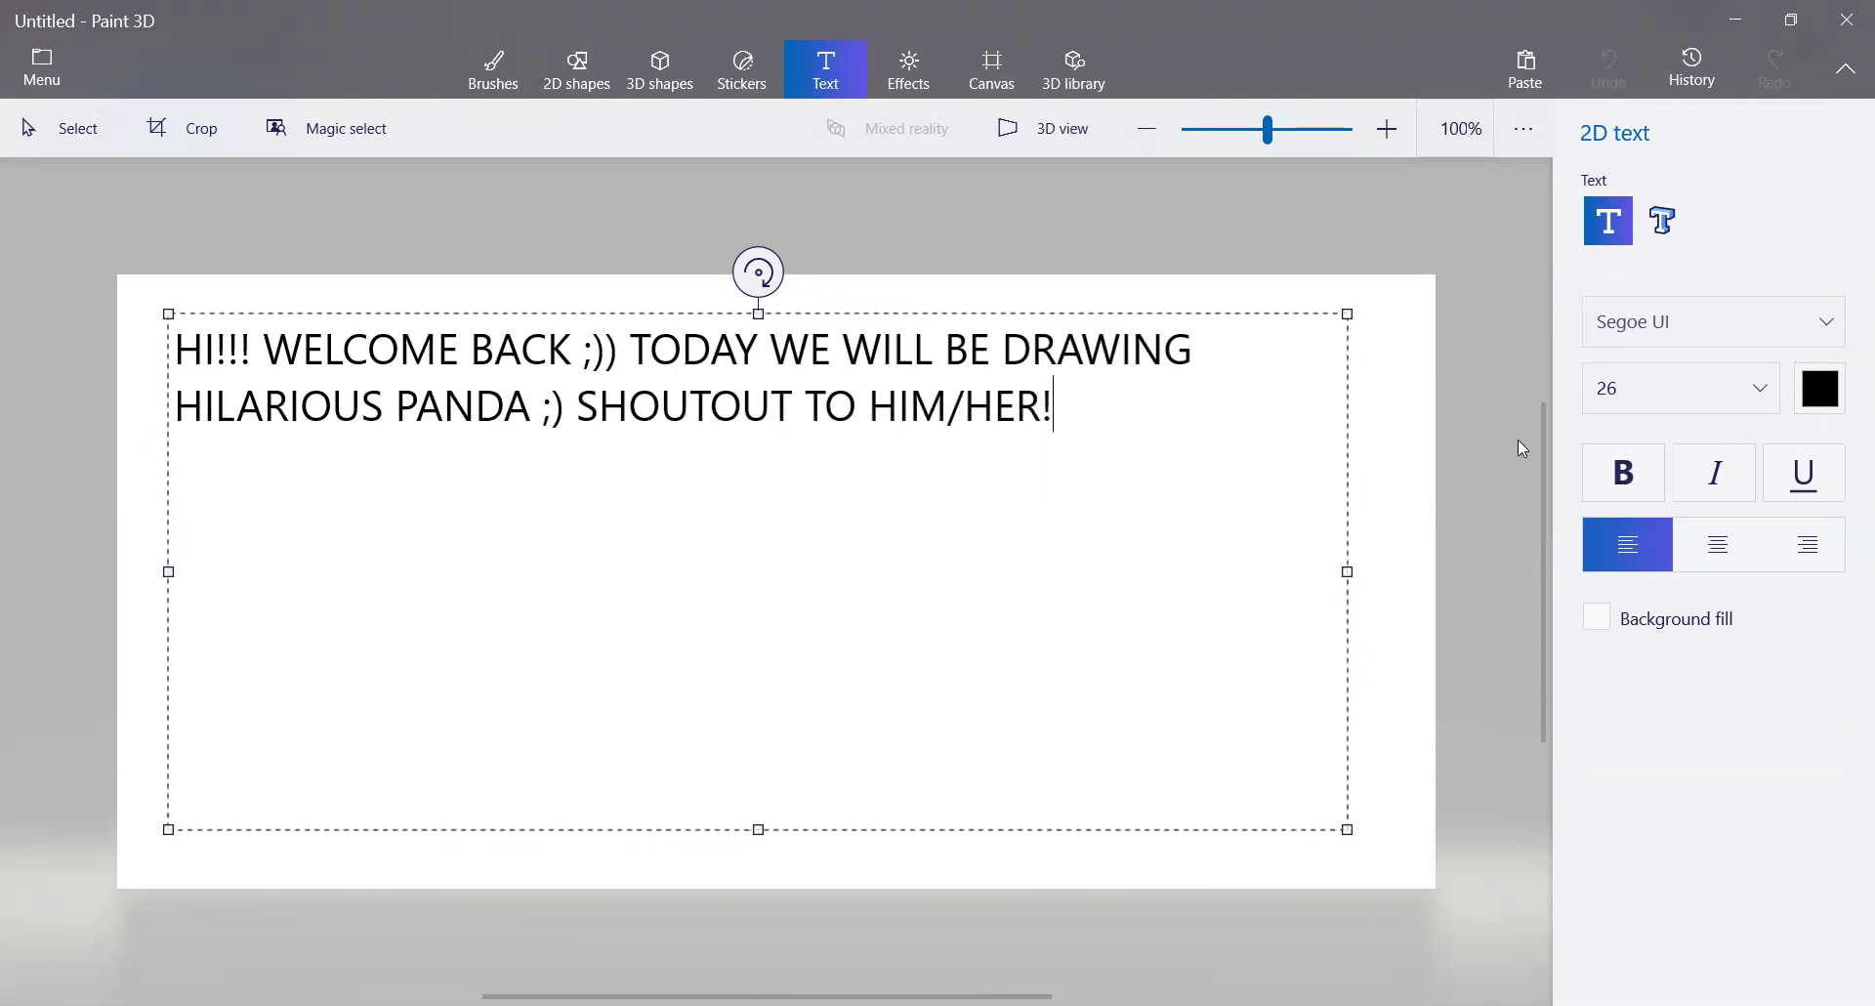
Place the greeting text on the canvas, then start a new blank project without saving it.
click(1403, 406)
key(ctrl+n)
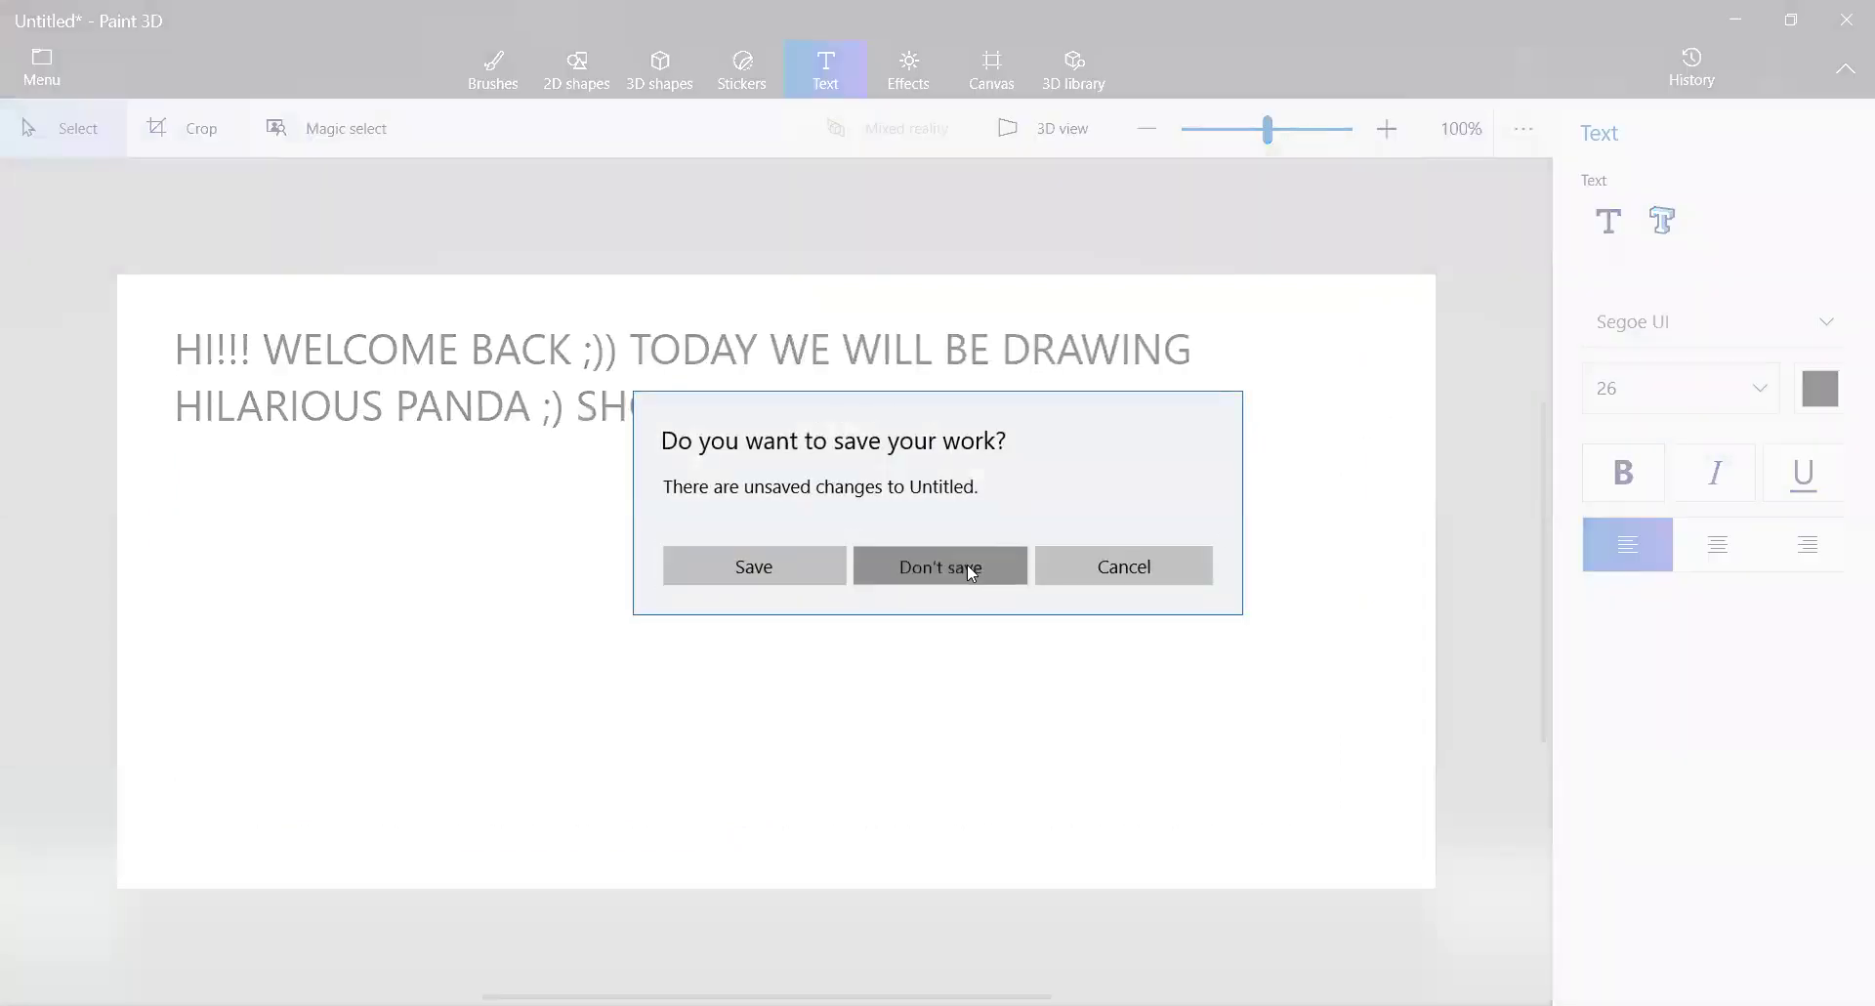
click(972, 573)
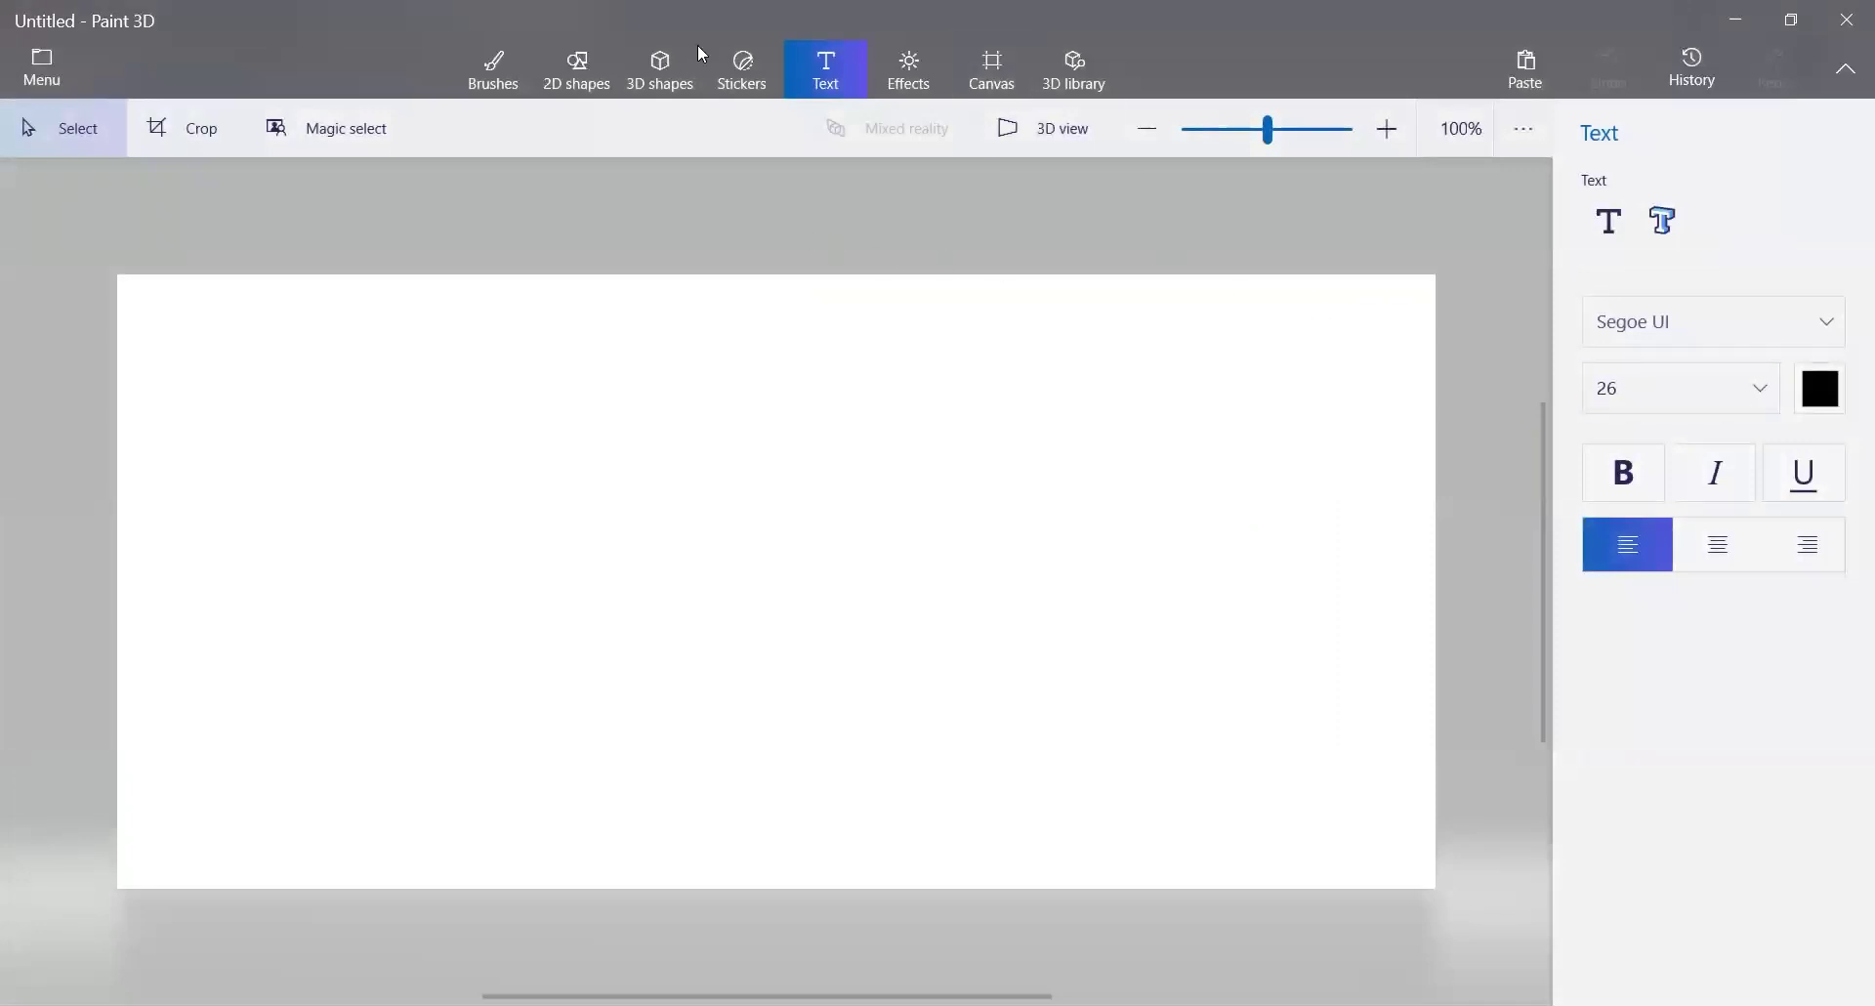
Set up the Marker brush with black for outlining.
click(498, 86)
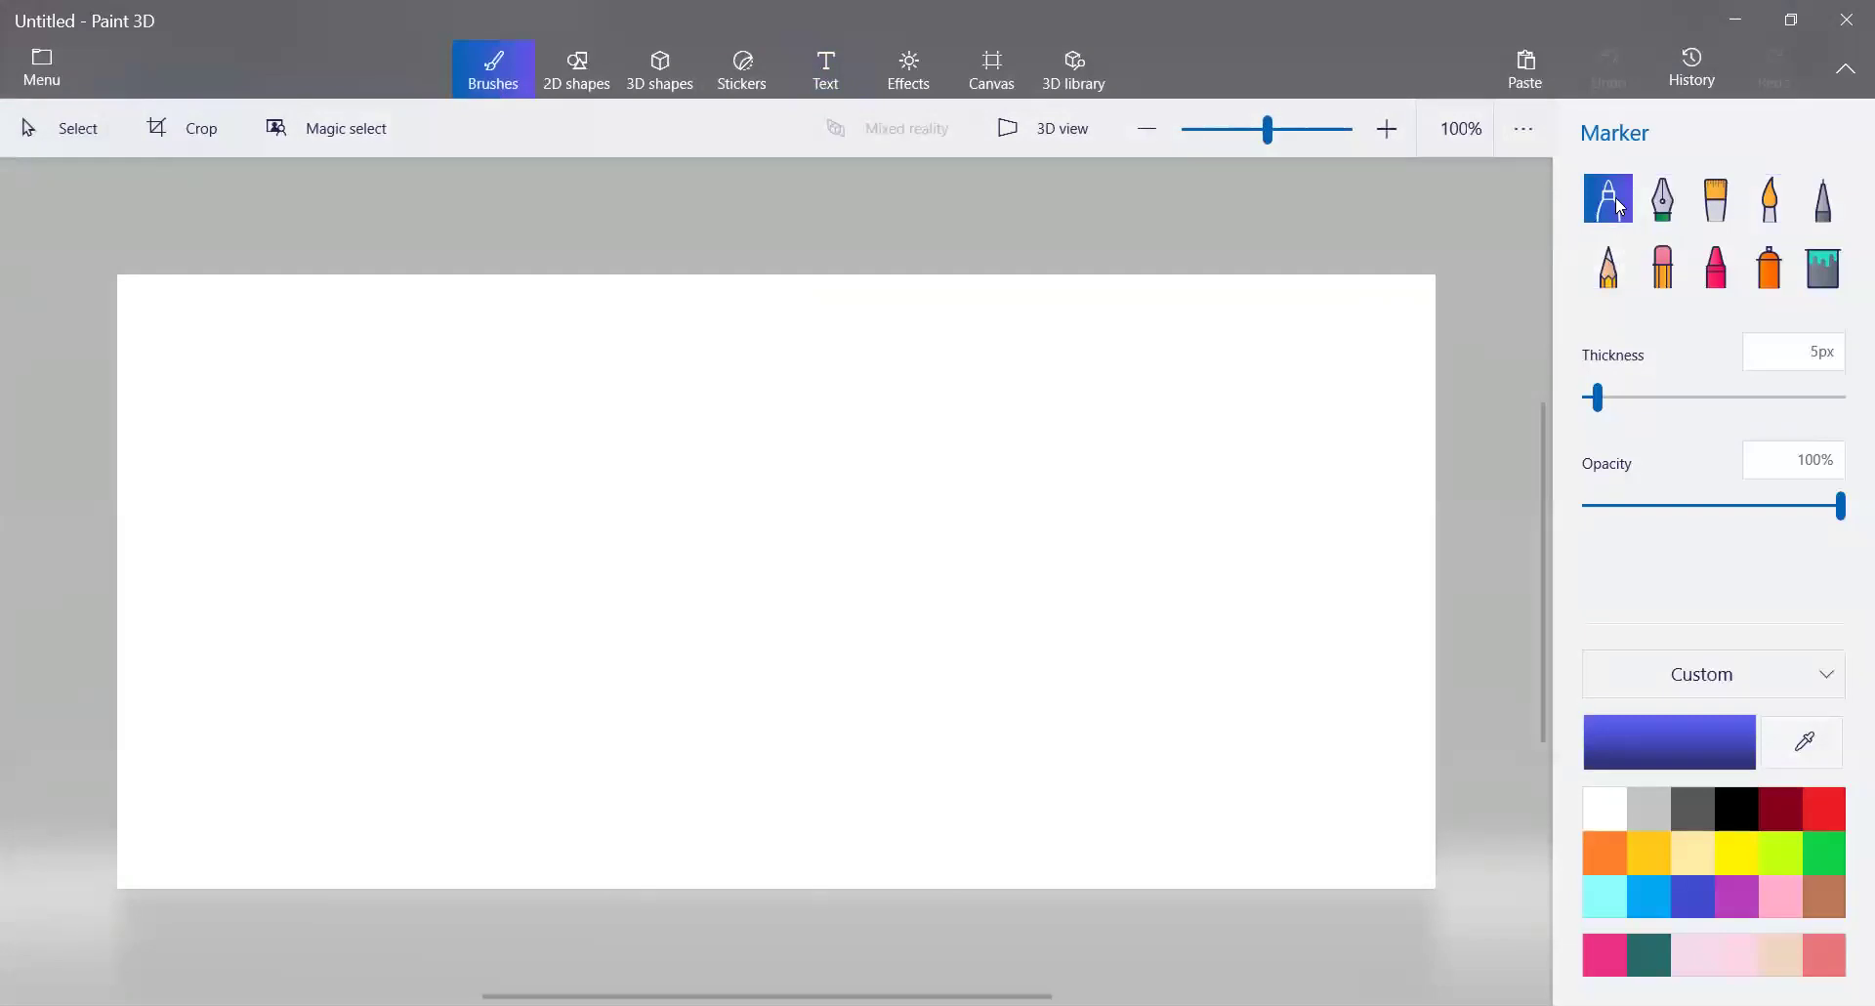
click(1747, 811)
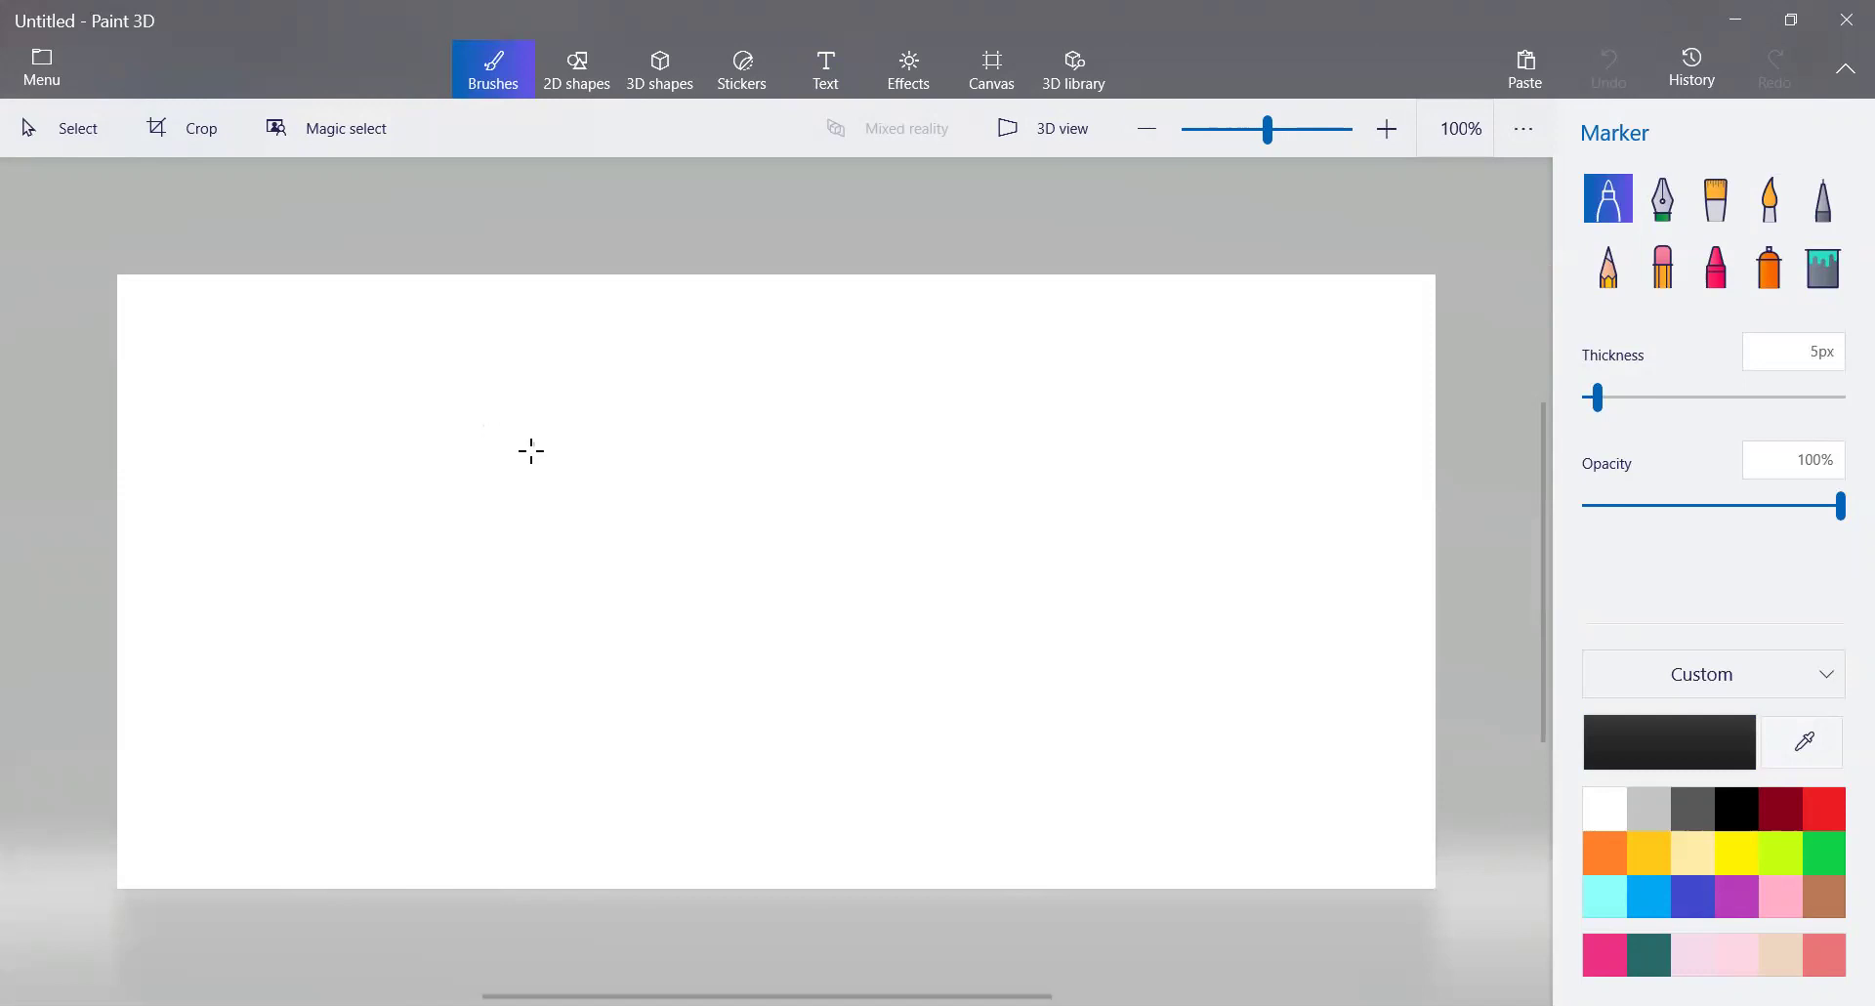
mouse_move(532, 452)
mouse_down()
mouse_move(520, 353)
mouse_move(619, 406)
mouse_up()
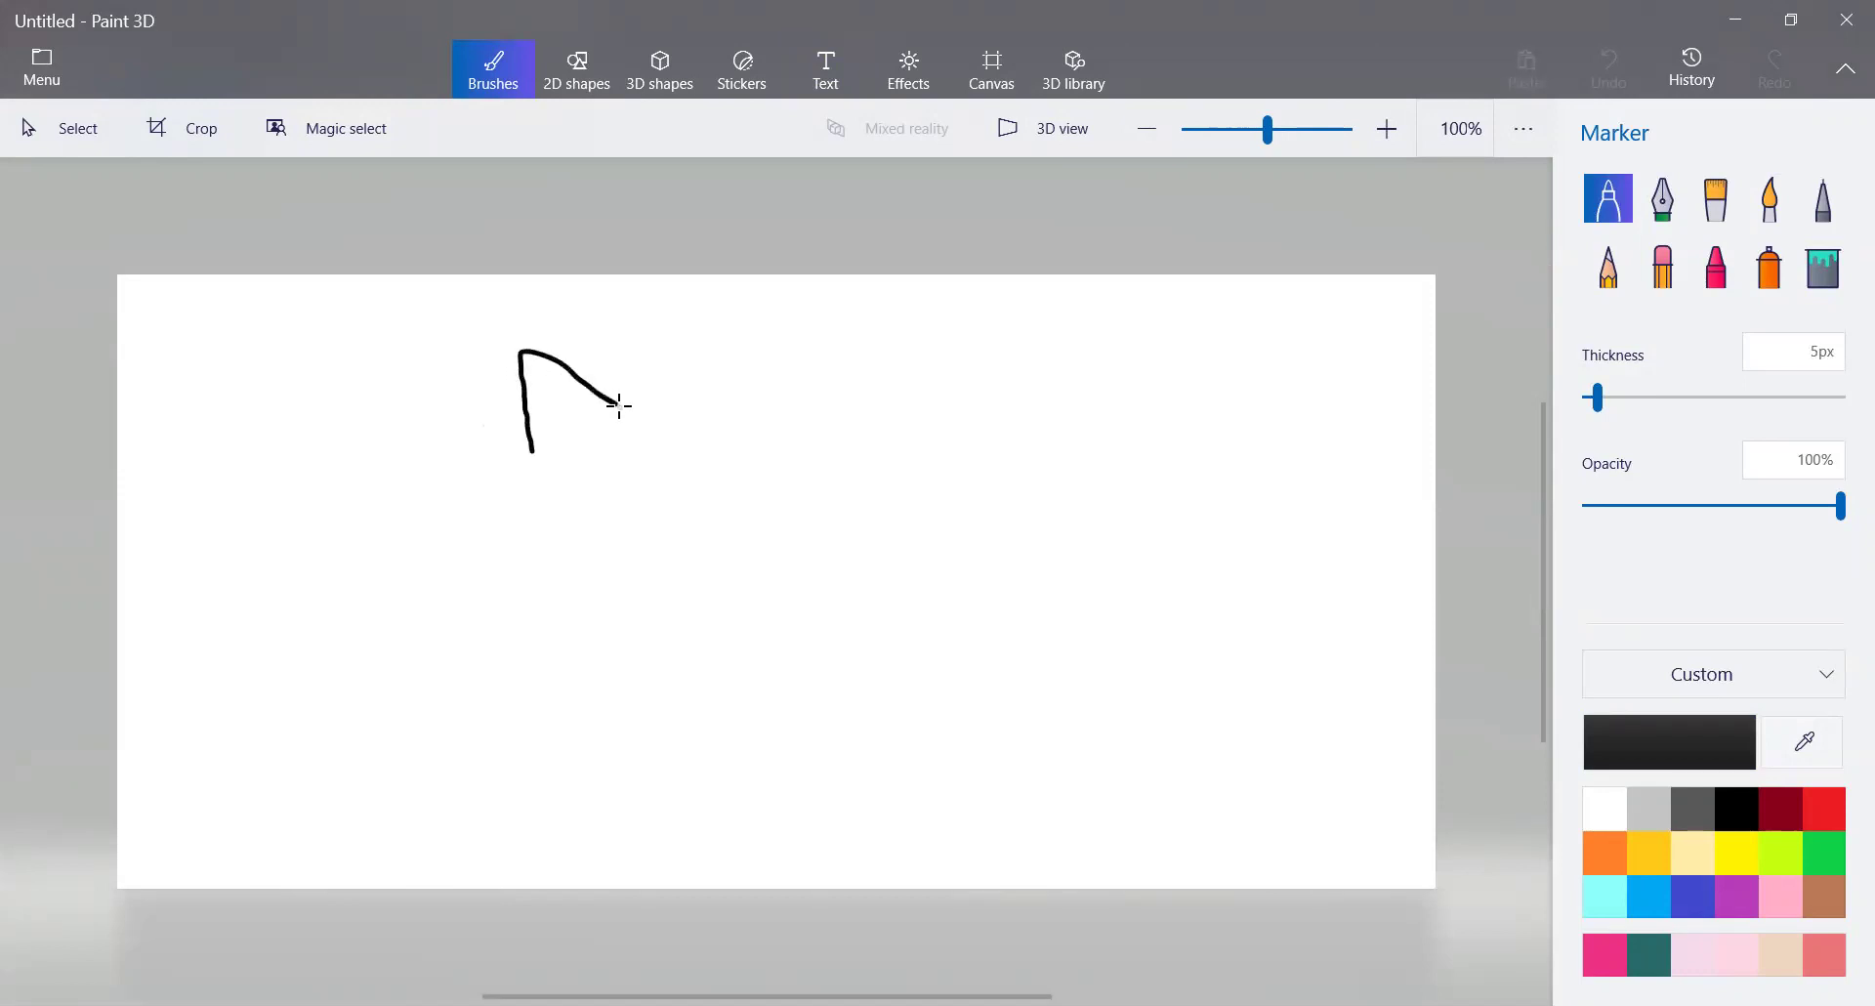
mouse_move(524, 349)
mouse_down()
mouse_move(583, 345)
mouse_move(649, 388)
mouse_up()
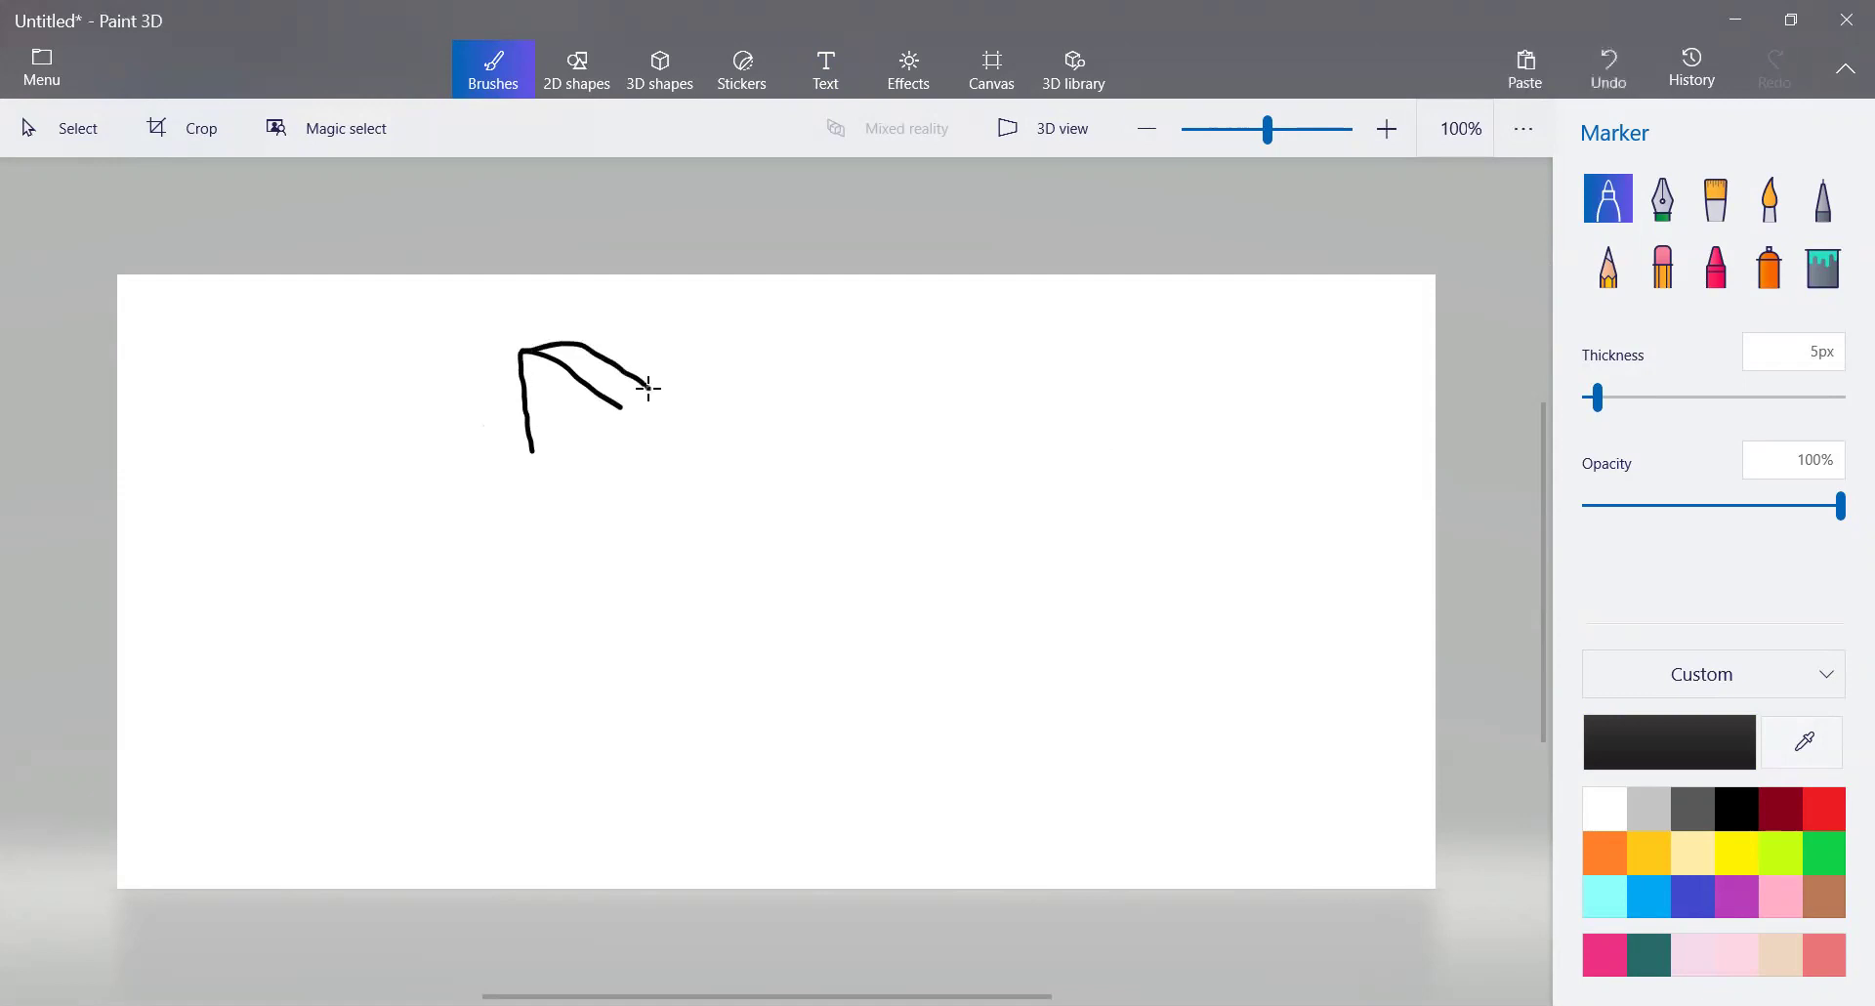
key(ctrl+z)
key(ctrl+z)
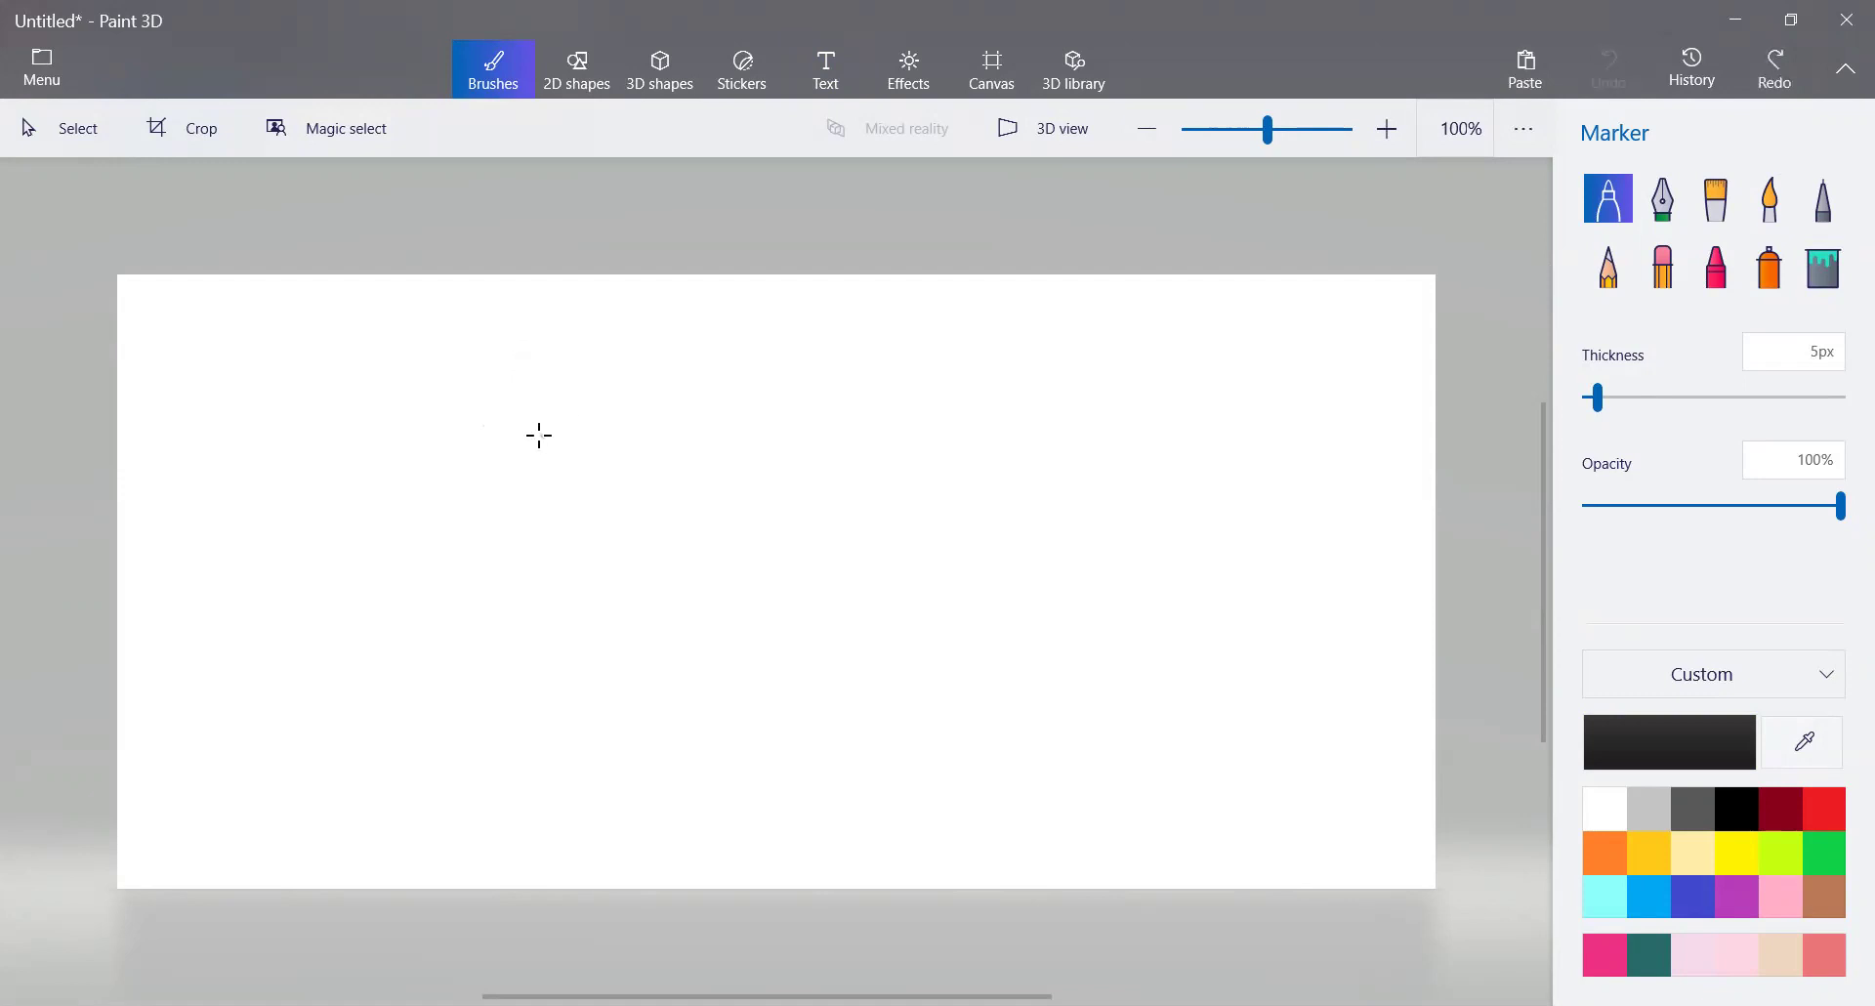
Draw the panda's left ear with two inner lines, continuing its outer line across the head top into the right ear.
mouse_move(546, 438)
mouse_down()
mouse_move(547, 410)
mouse_move(589, 422)
mouse_up()
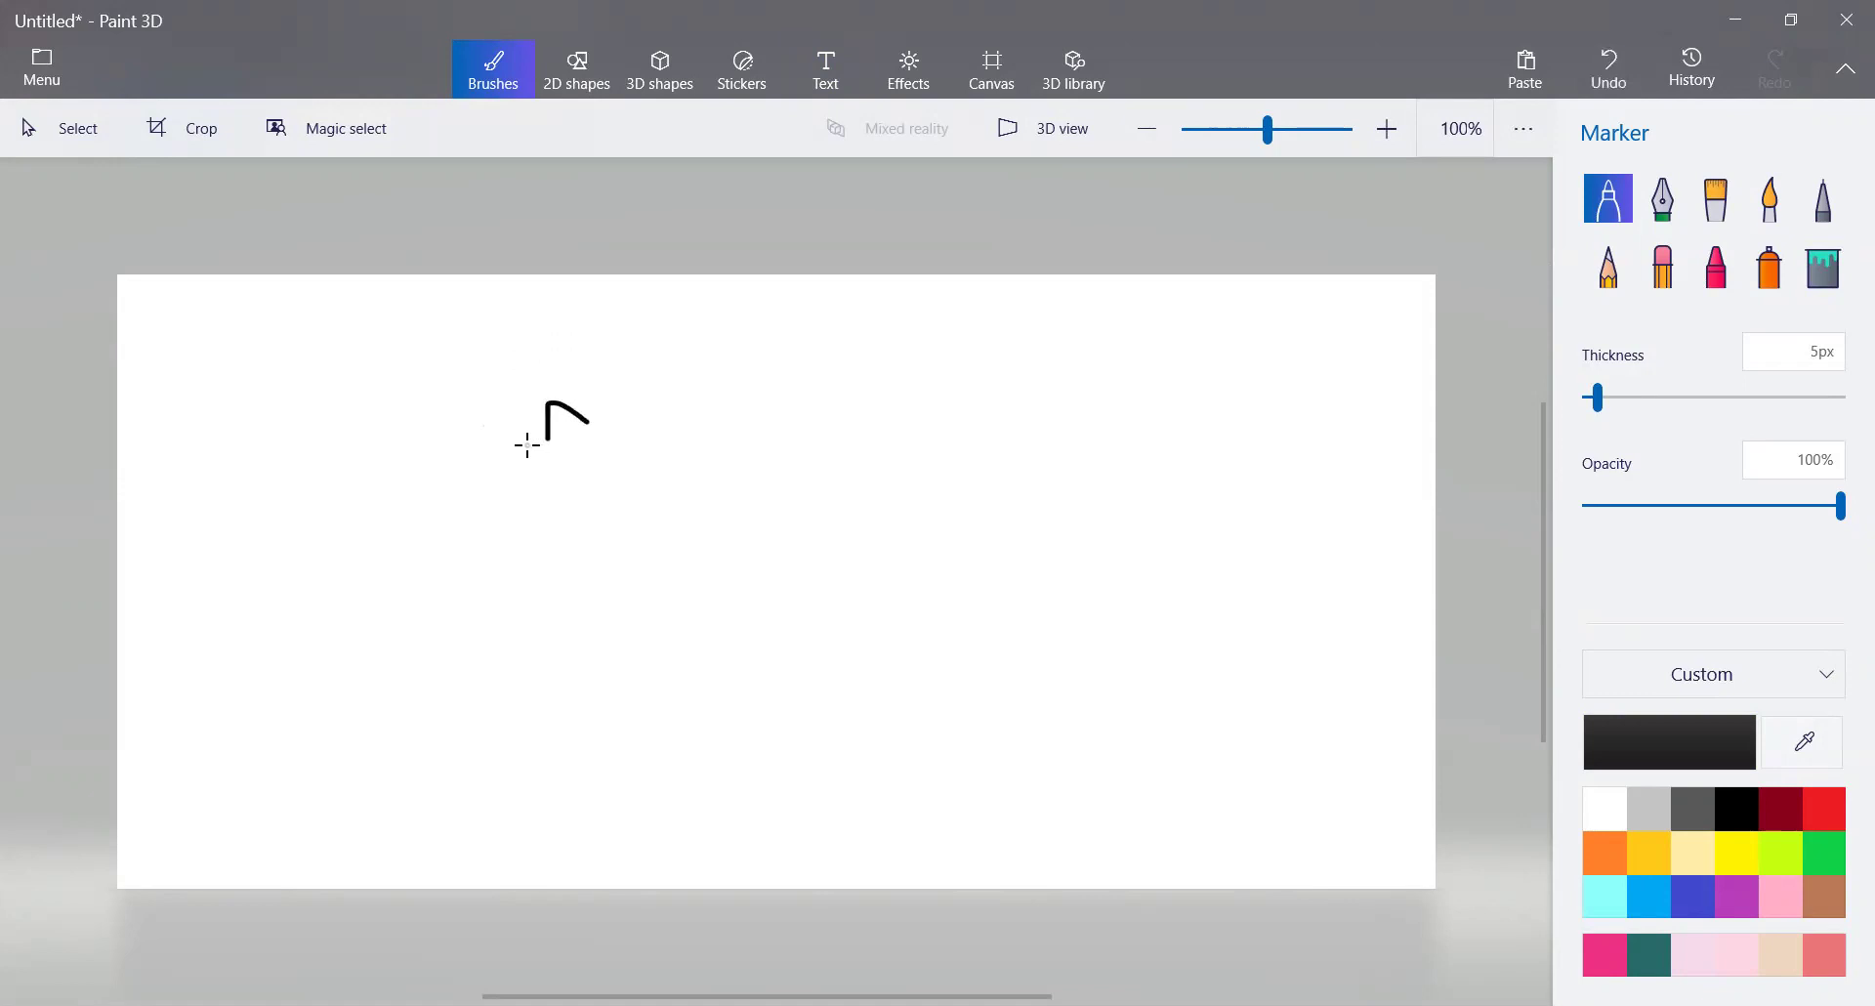
mouse_move(526, 449)
mouse_down()
mouse_move(519, 355)
mouse_move(554, 349)
mouse_move(616, 406)
mouse_up()
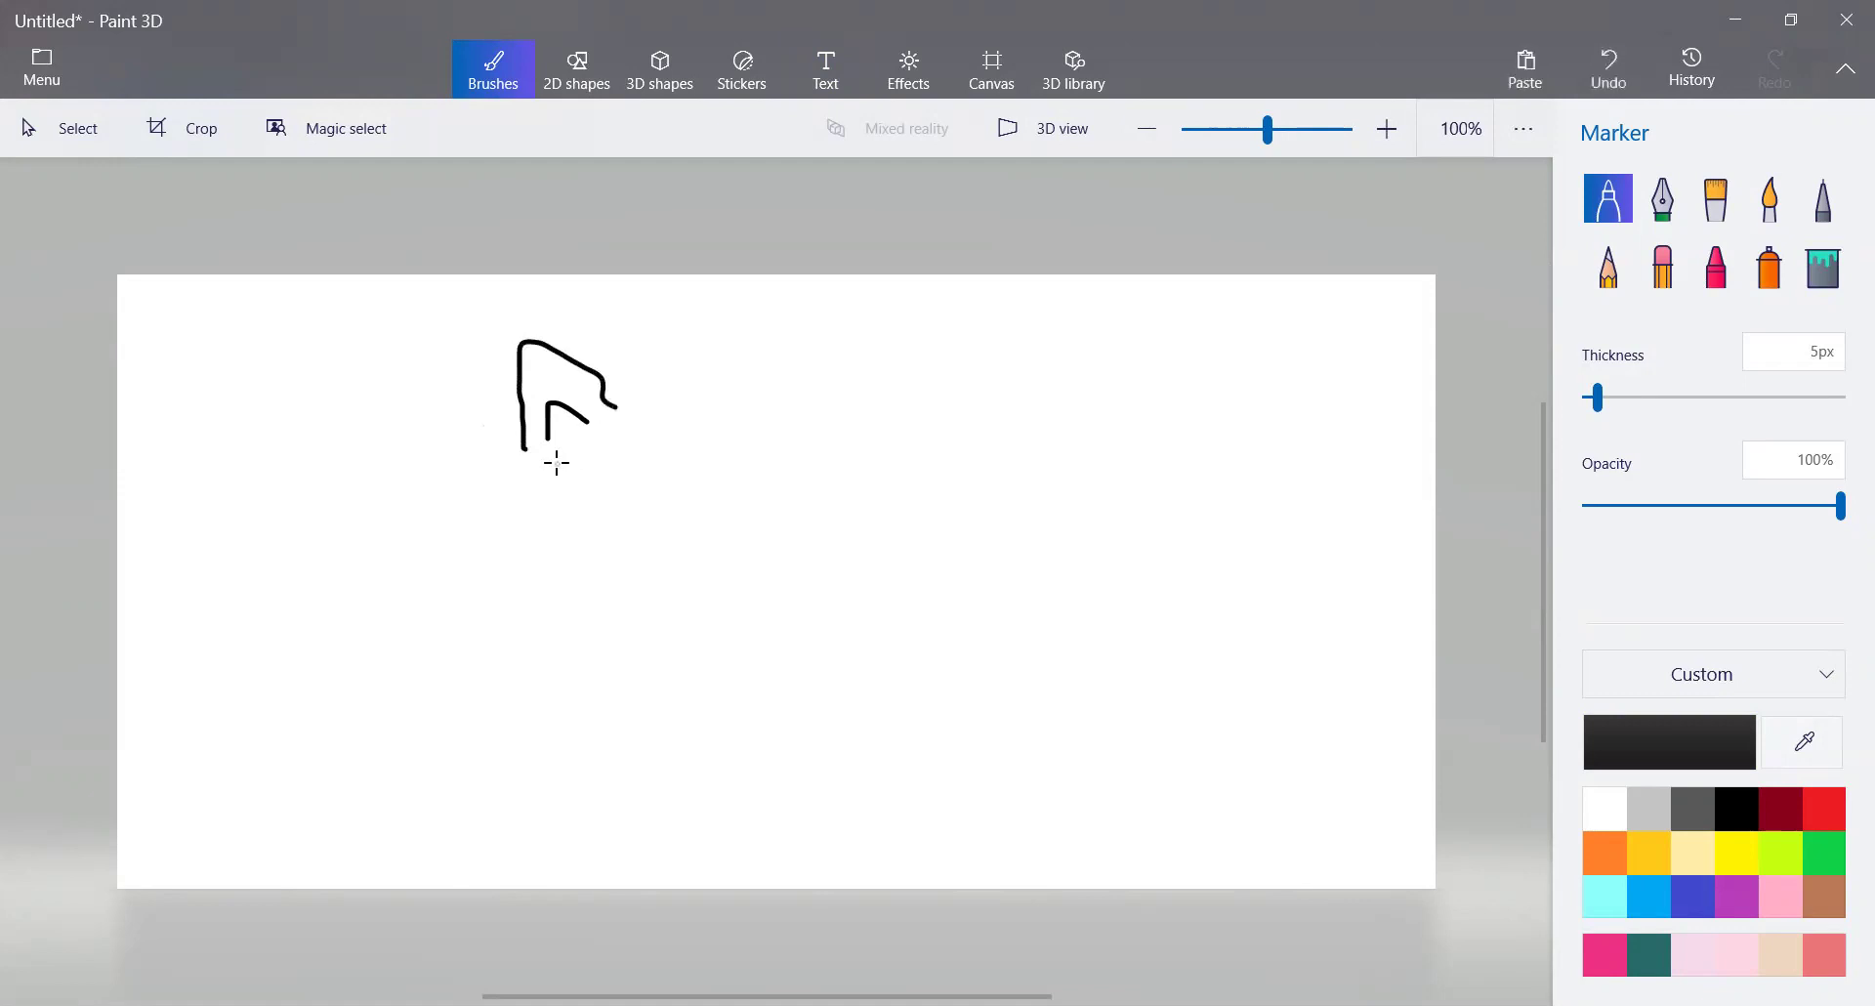
mouse_move(514, 452)
mouse_down()
mouse_move(508, 322)
mouse_move(627, 384)
mouse_move(803, 387)
mouse_move(895, 324)
mouse_move(910, 369)
mouse_move(880, 455)
mouse_up()
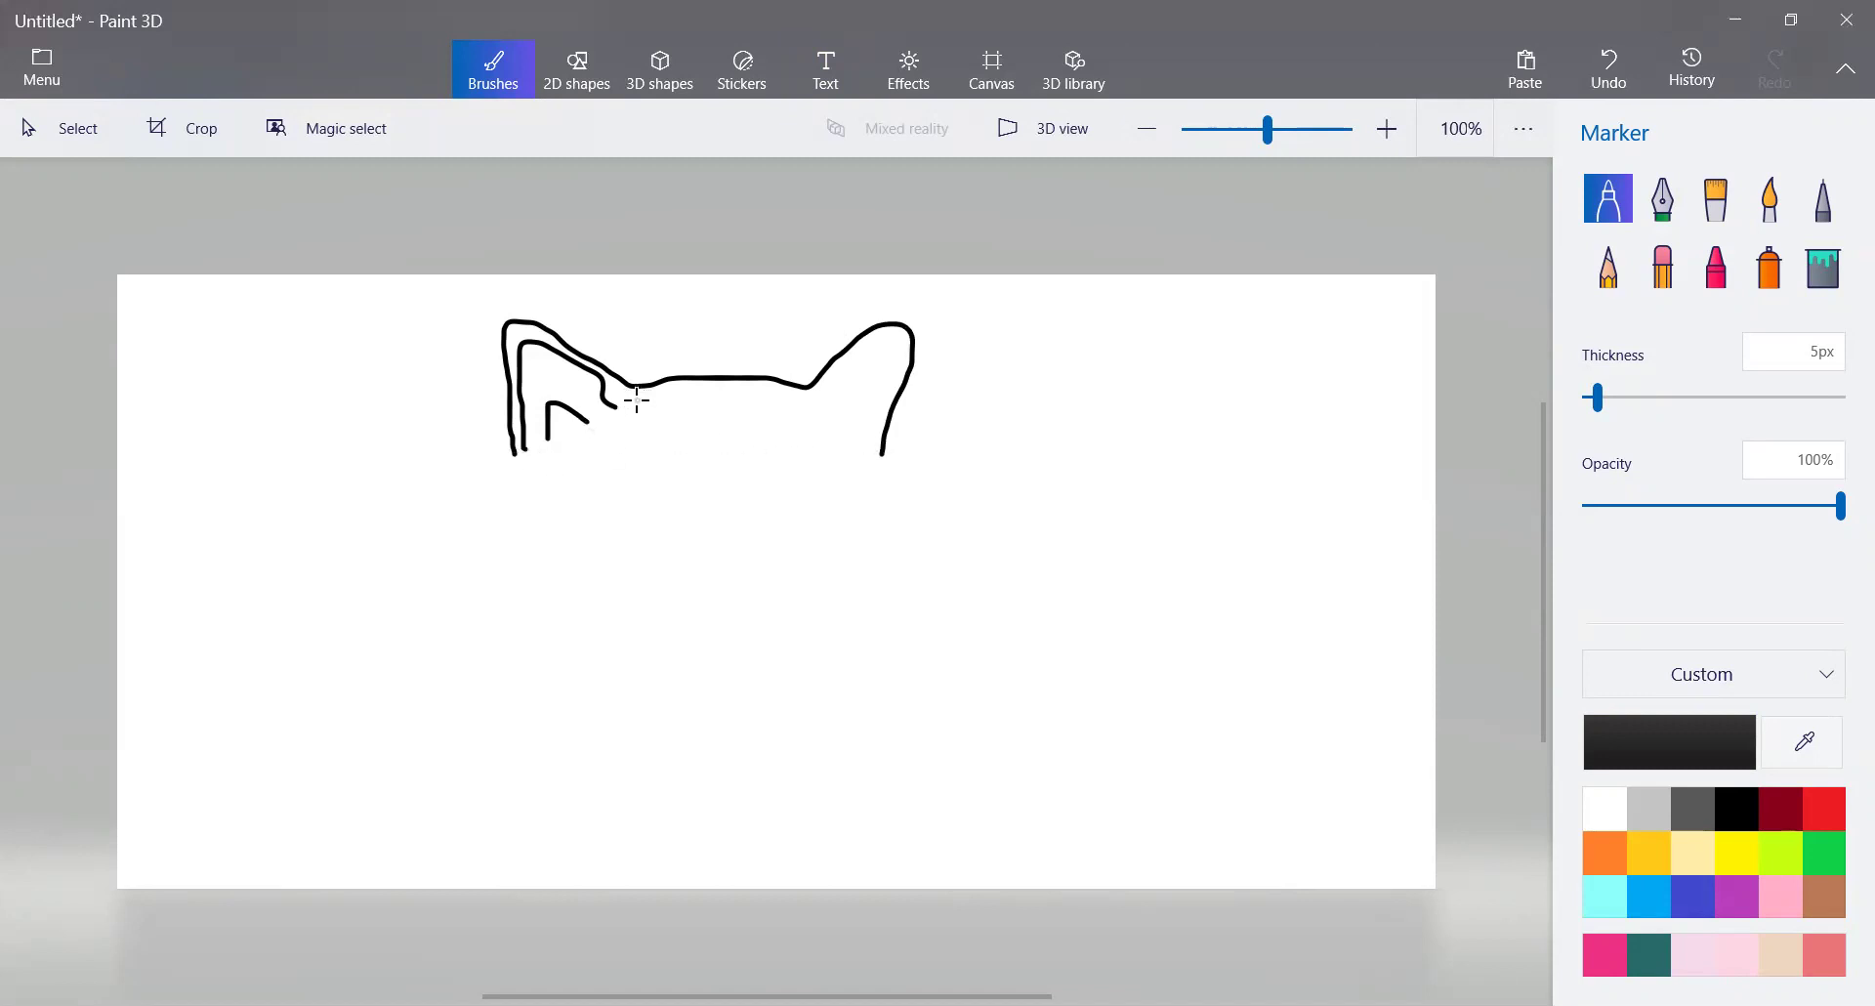
Draw the head outline below the ears, curving down both sides to a small cheek tuft on each.
mouse_move(647, 398)
mouse_down()
mouse_move(525, 452)
mouse_move(467, 581)
mouse_move(503, 619)
mouse_up()
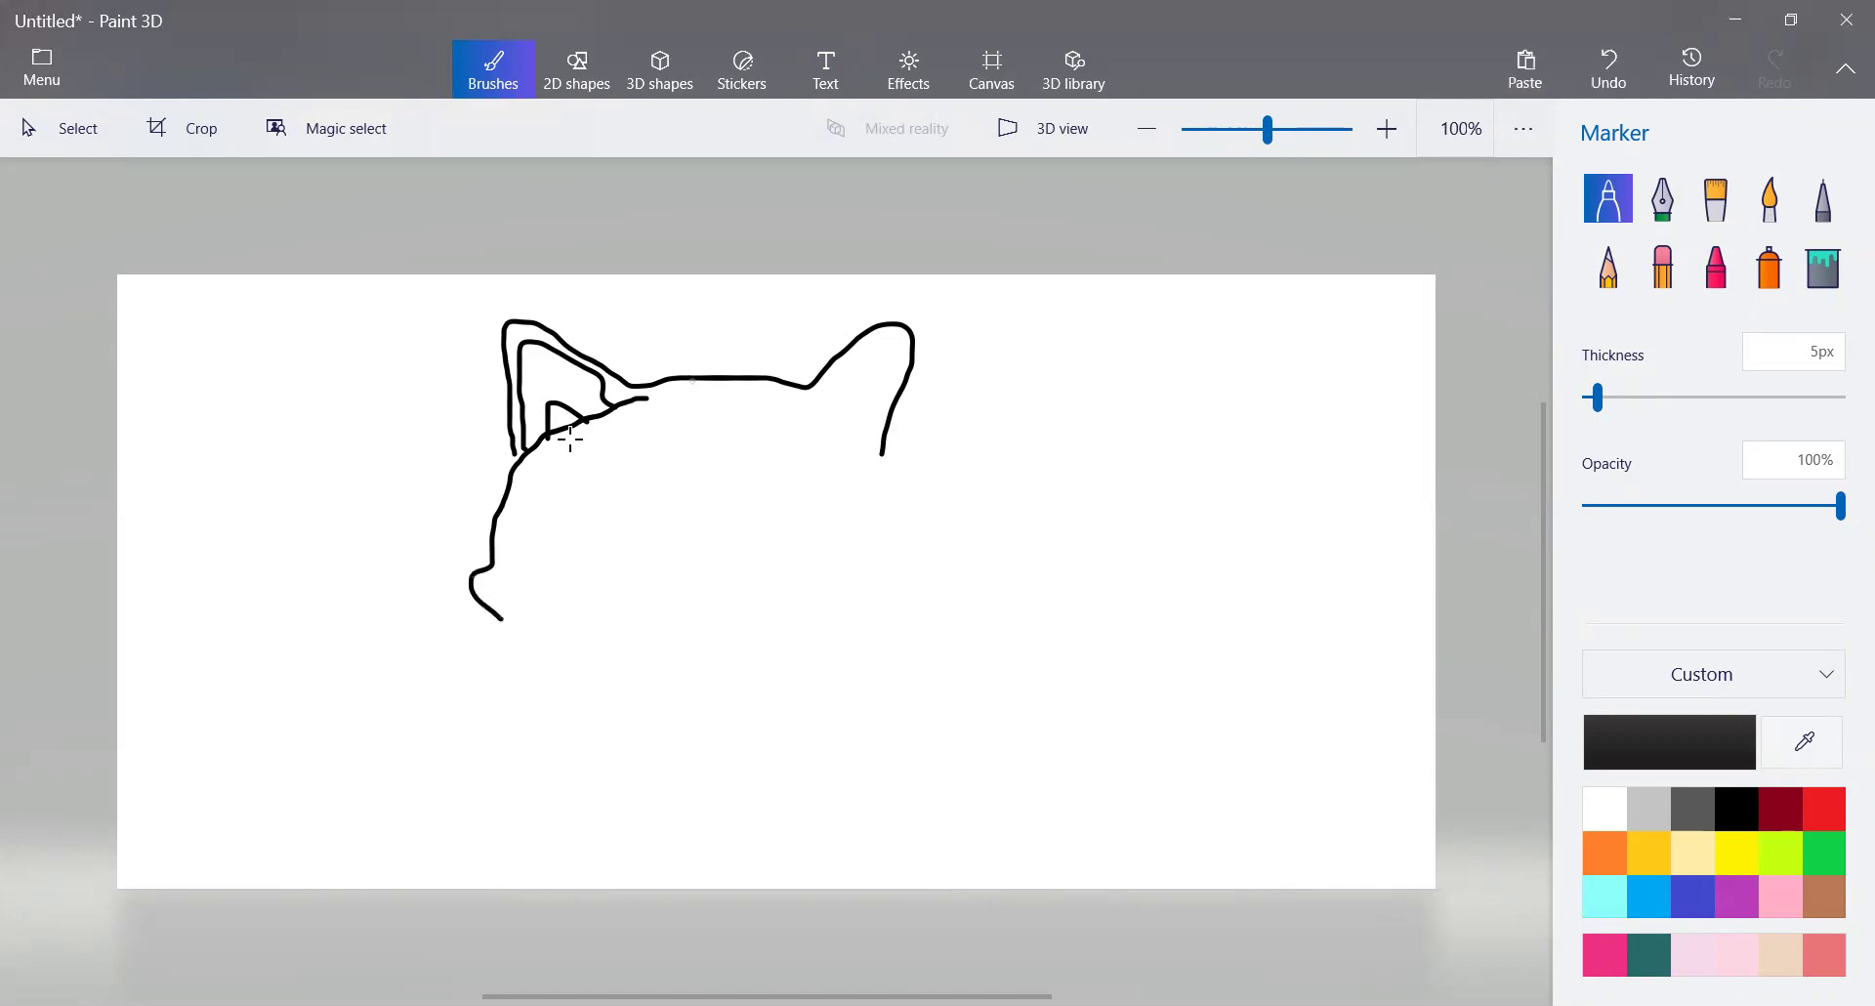
drag(526, 448, 518, 465)
mouse_move(648, 400)
mouse_down()
mouse_move(804, 408)
mouse_move(877, 494)
mouse_move(881, 451)
mouse_move(872, 492)
mouse_move(913, 571)
mouse_move(861, 632)
mouse_up()
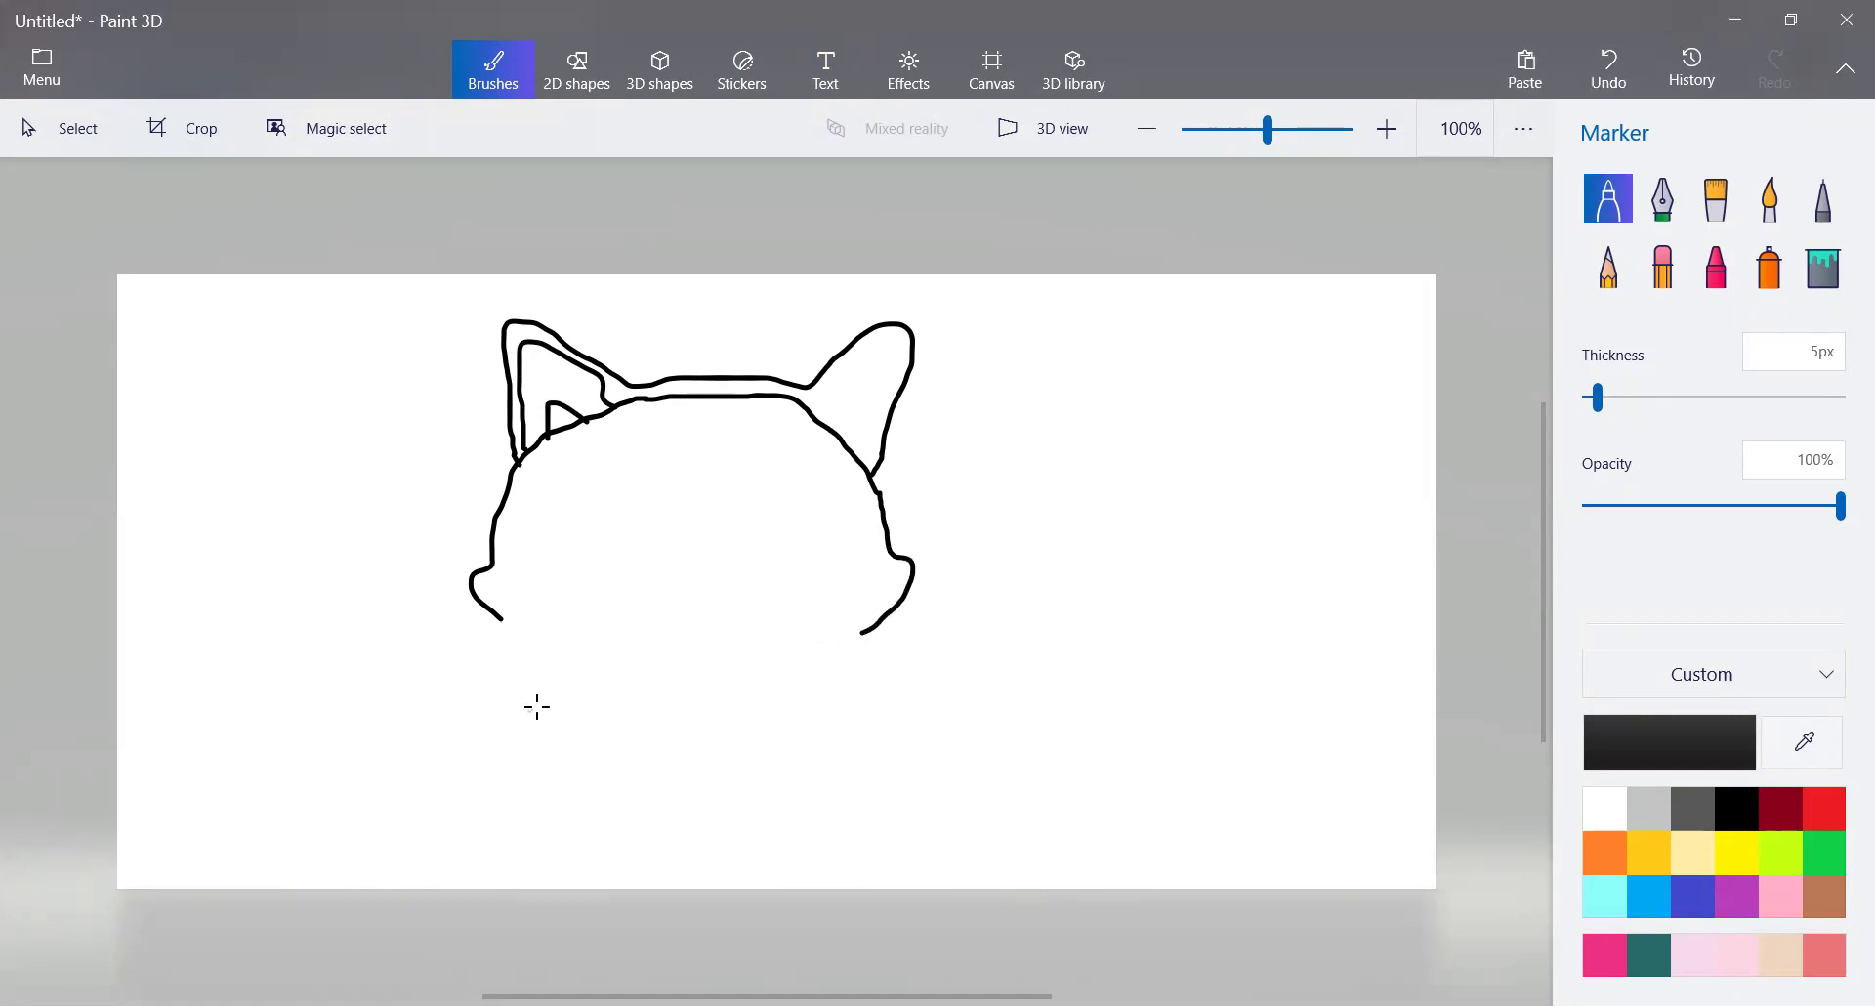
Draw the raised arm from the left cheek down to the body and add the inner lines of the right ear.
mouse_move(560, 714)
mouse_down()
mouse_move(502, 631)
mouse_move(504, 589)
mouse_move(528, 580)
mouse_move(574, 604)
mouse_move(613, 677)
mouse_move(605, 751)
mouse_up()
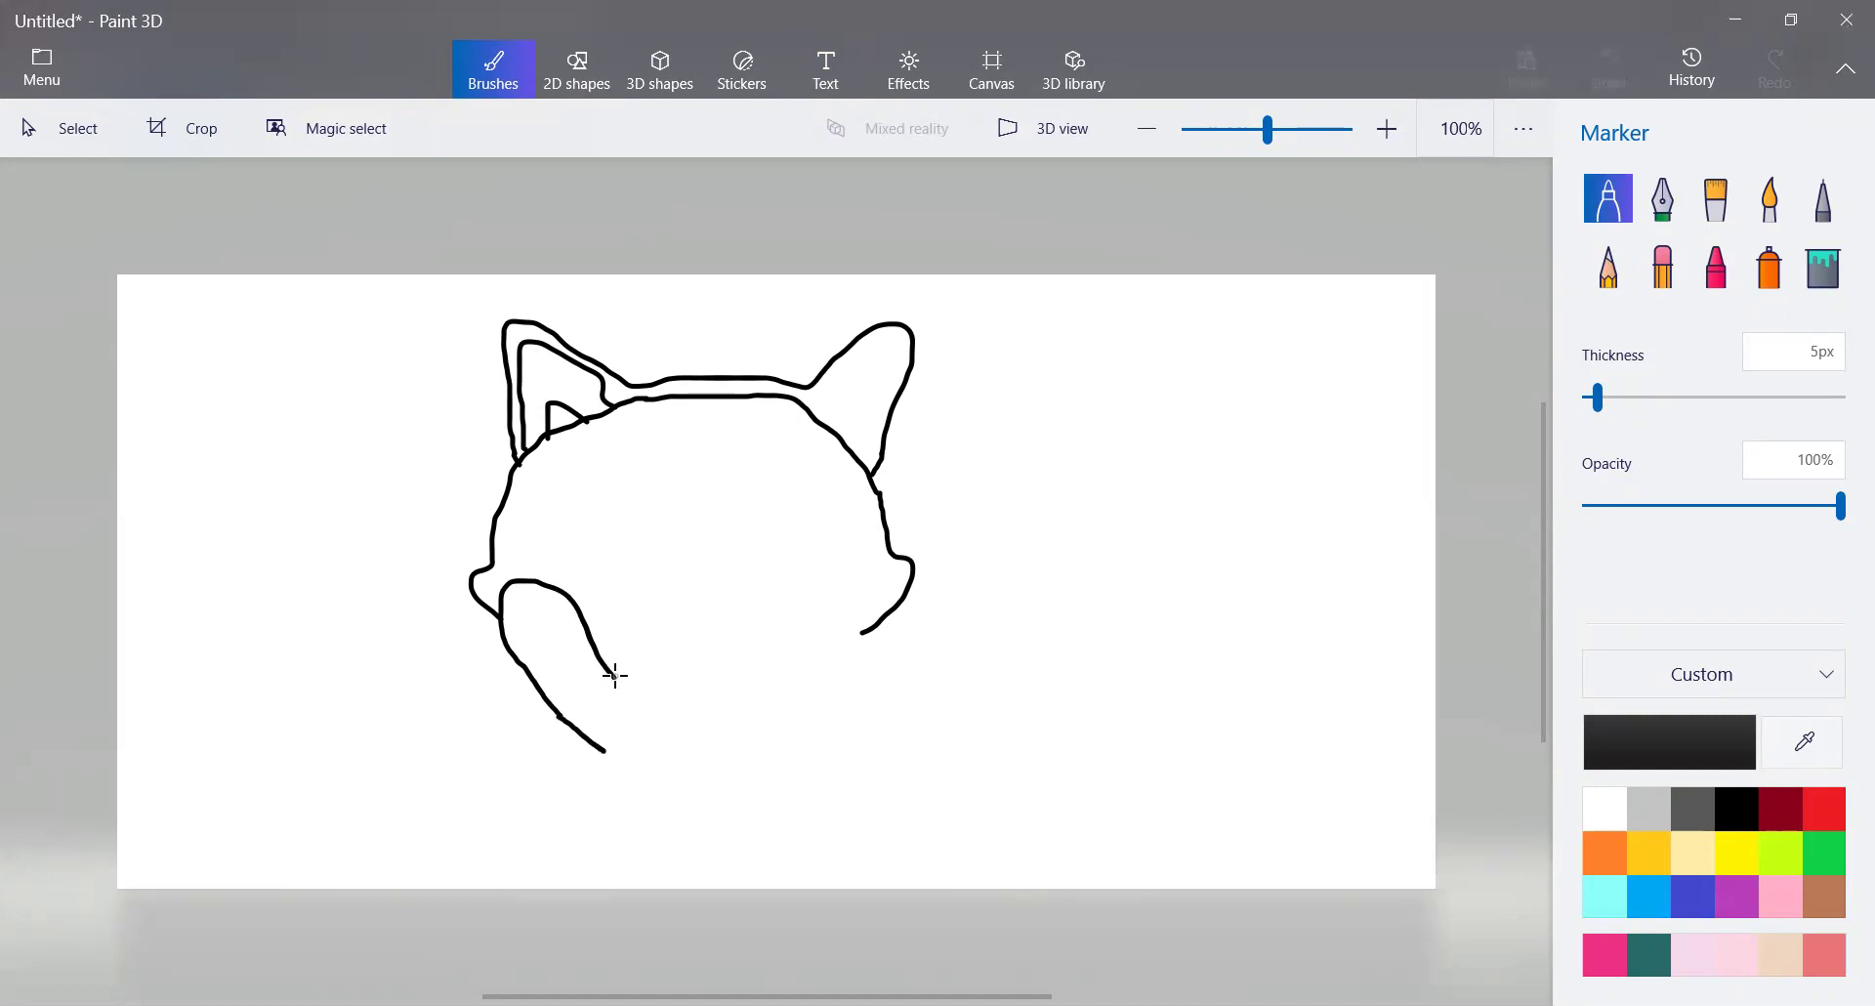
key(ctrl+z)
drag(615, 675, 647, 702)
mouse_move(807, 405)
mouse_down()
mouse_move(896, 360)
mouse_move(855, 453)
mouse_move(820, 423)
mouse_move(849, 403)
mouse_move(849, 448)
mouse_up()
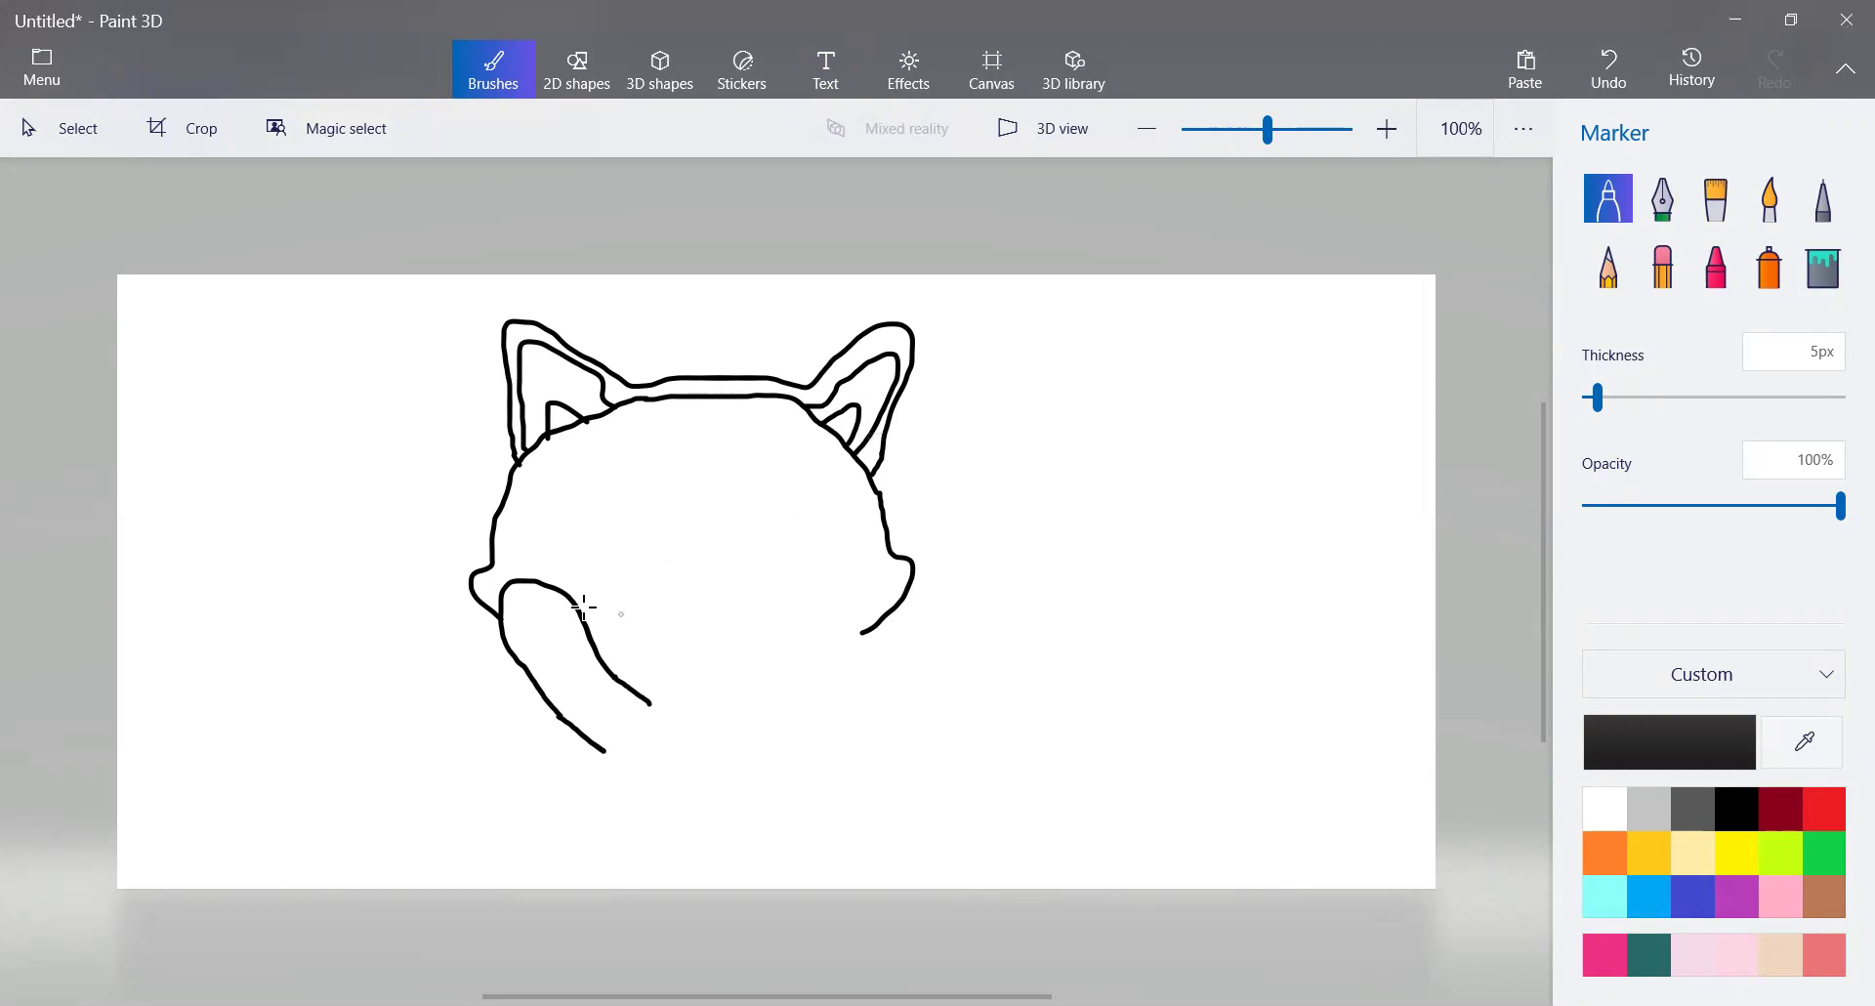
Draw two slanted teardrop eyebrows and two round eyes with small pupils in the middle of the face.
mouse_move(621, 486)
mouse_down()
mouse_move(629, 506)
mouse_move(649, 500)
mouse_move(636, 489)
mouse_up()
mouse_move(769, 479)
mouse_down()
mouse_move(752, 514)
mouse_move(769, 478)
mouse_up()
mouse_move(618, 522)
mouse_down()
mouse_move(615, 564)
mouse_move(647, 535)
mouse_move(613, 528)
mouse_move(619, 545)
mouse_up()
key(ctrl+z)
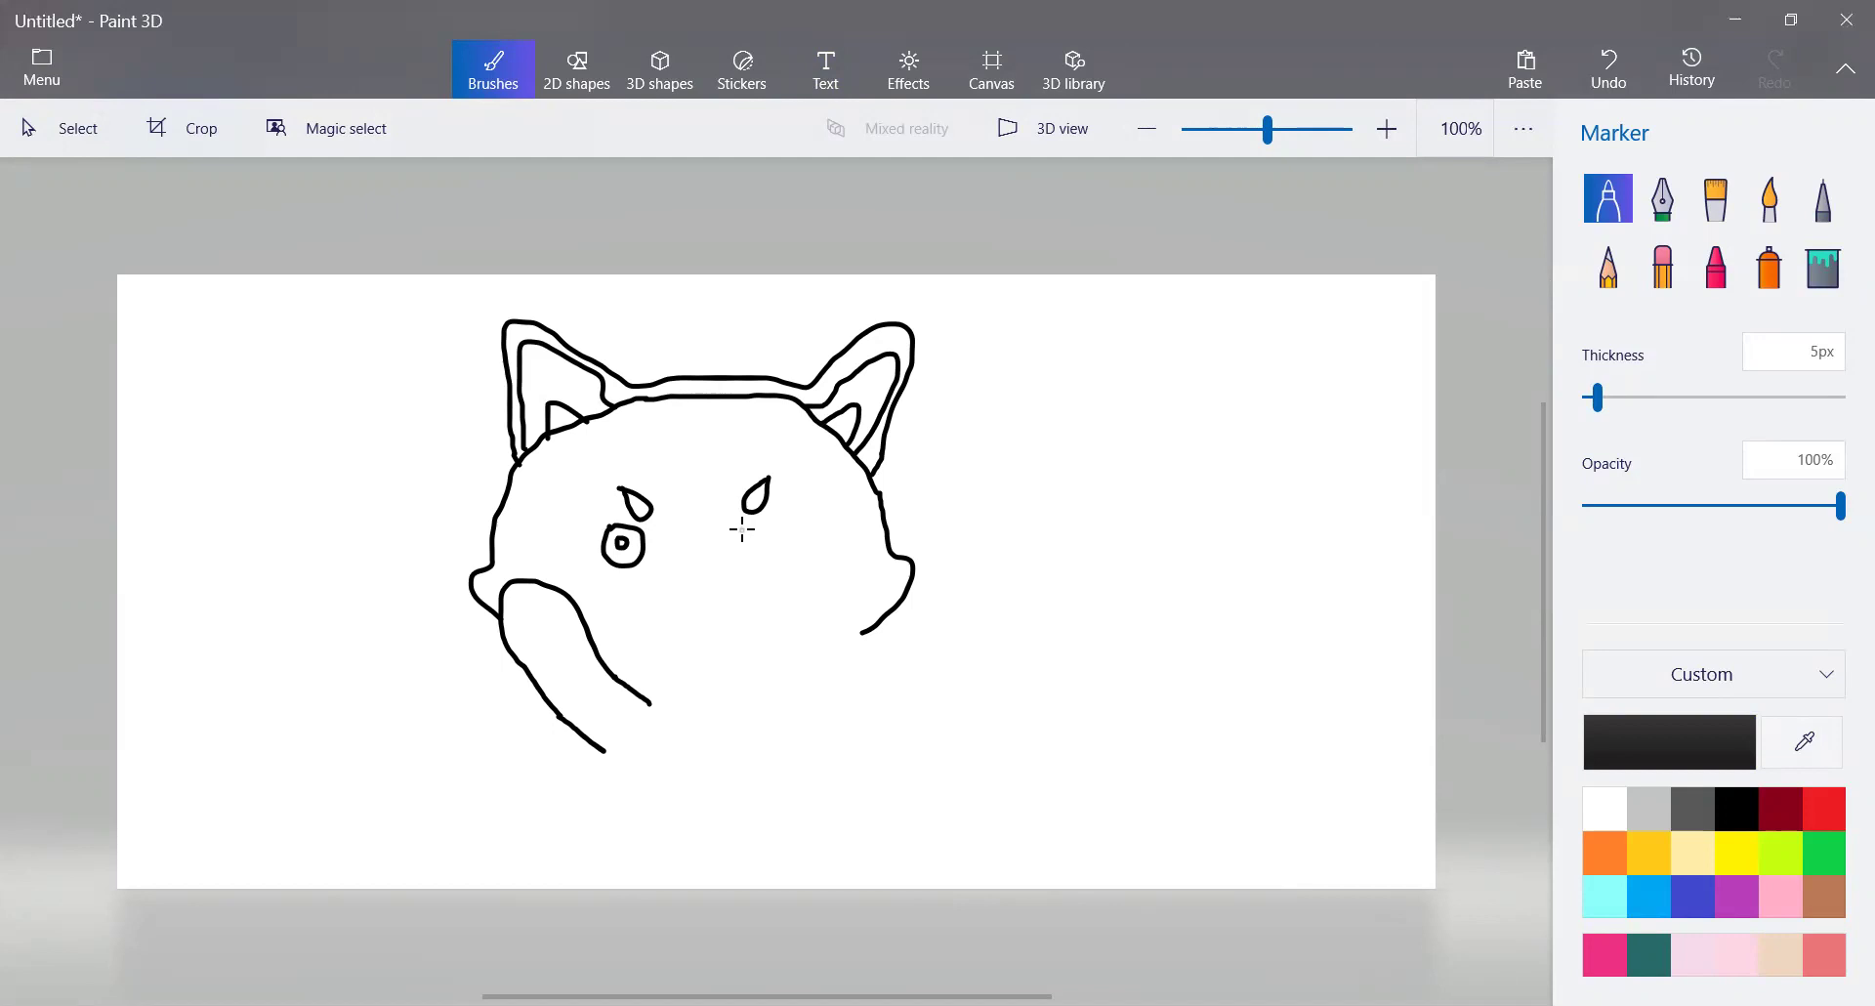
mouse_move(750, 519)
mouse_down()
mouse_move(745, 552)
mouse_move(769, 556)
mouse_move(777, 527)
mouse_move(746, 519)
mouse_up()
drag(752, 530, 750, 530)
Draw the left cheek patch and a wide oval muzzle with a small nose and an open smiling mouth.
mouse_move(493, 601)
mouse_down()
mouse_move(497, 553)
mouse_move(571, 522)
mouse_move(578, 564)
mouse_move(539, 581)
mouse_up()
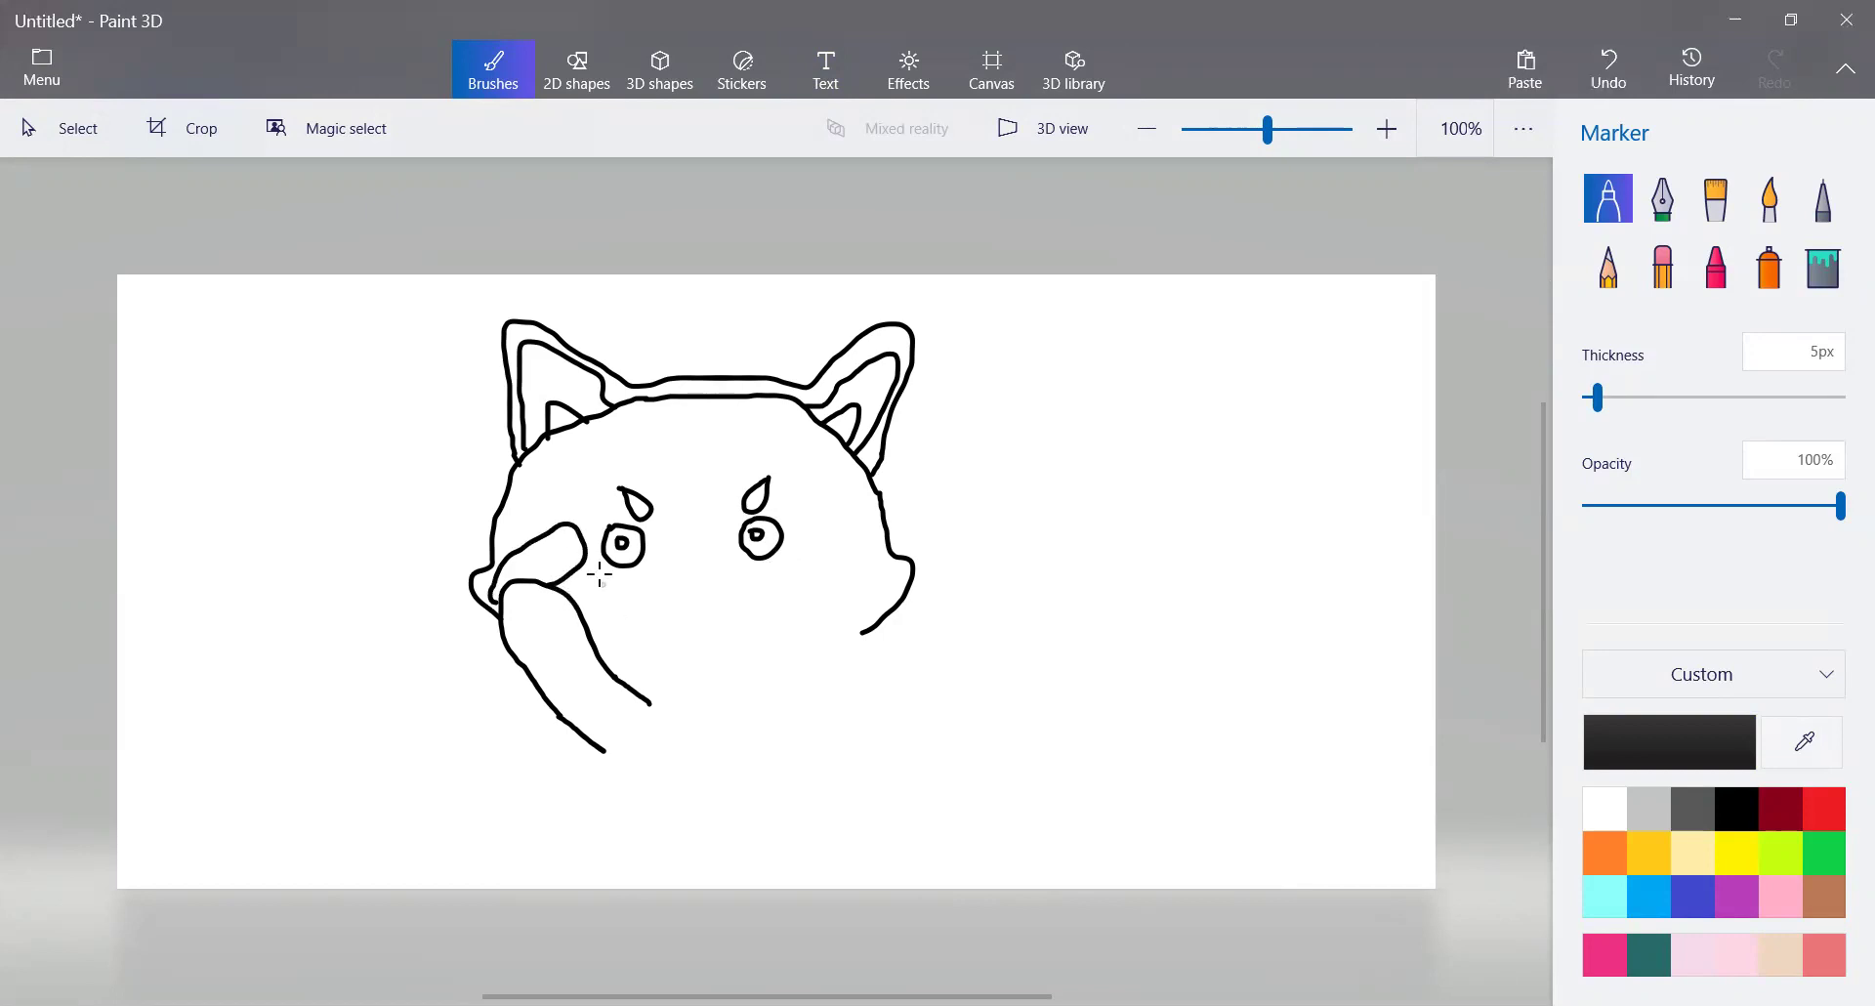
mouse_move(586, 559)
mouse_down()
mouse_move(603, 568)
mouse_move(571, 599)
mouse_move(633, 563)
mouse_move(761, 556)
mouse_move(806, 577)
mouse_move(833, 623)
mouse_move(777, 652)
mouse_move(619, 666)
mouse_move(584, 635)
mouse_up()
mouse_move(687, 574)
mouse_down()
mouse_move(676, 598)
mouse_move(647, 595)
mouse_move(735, 584)
mouse_up()
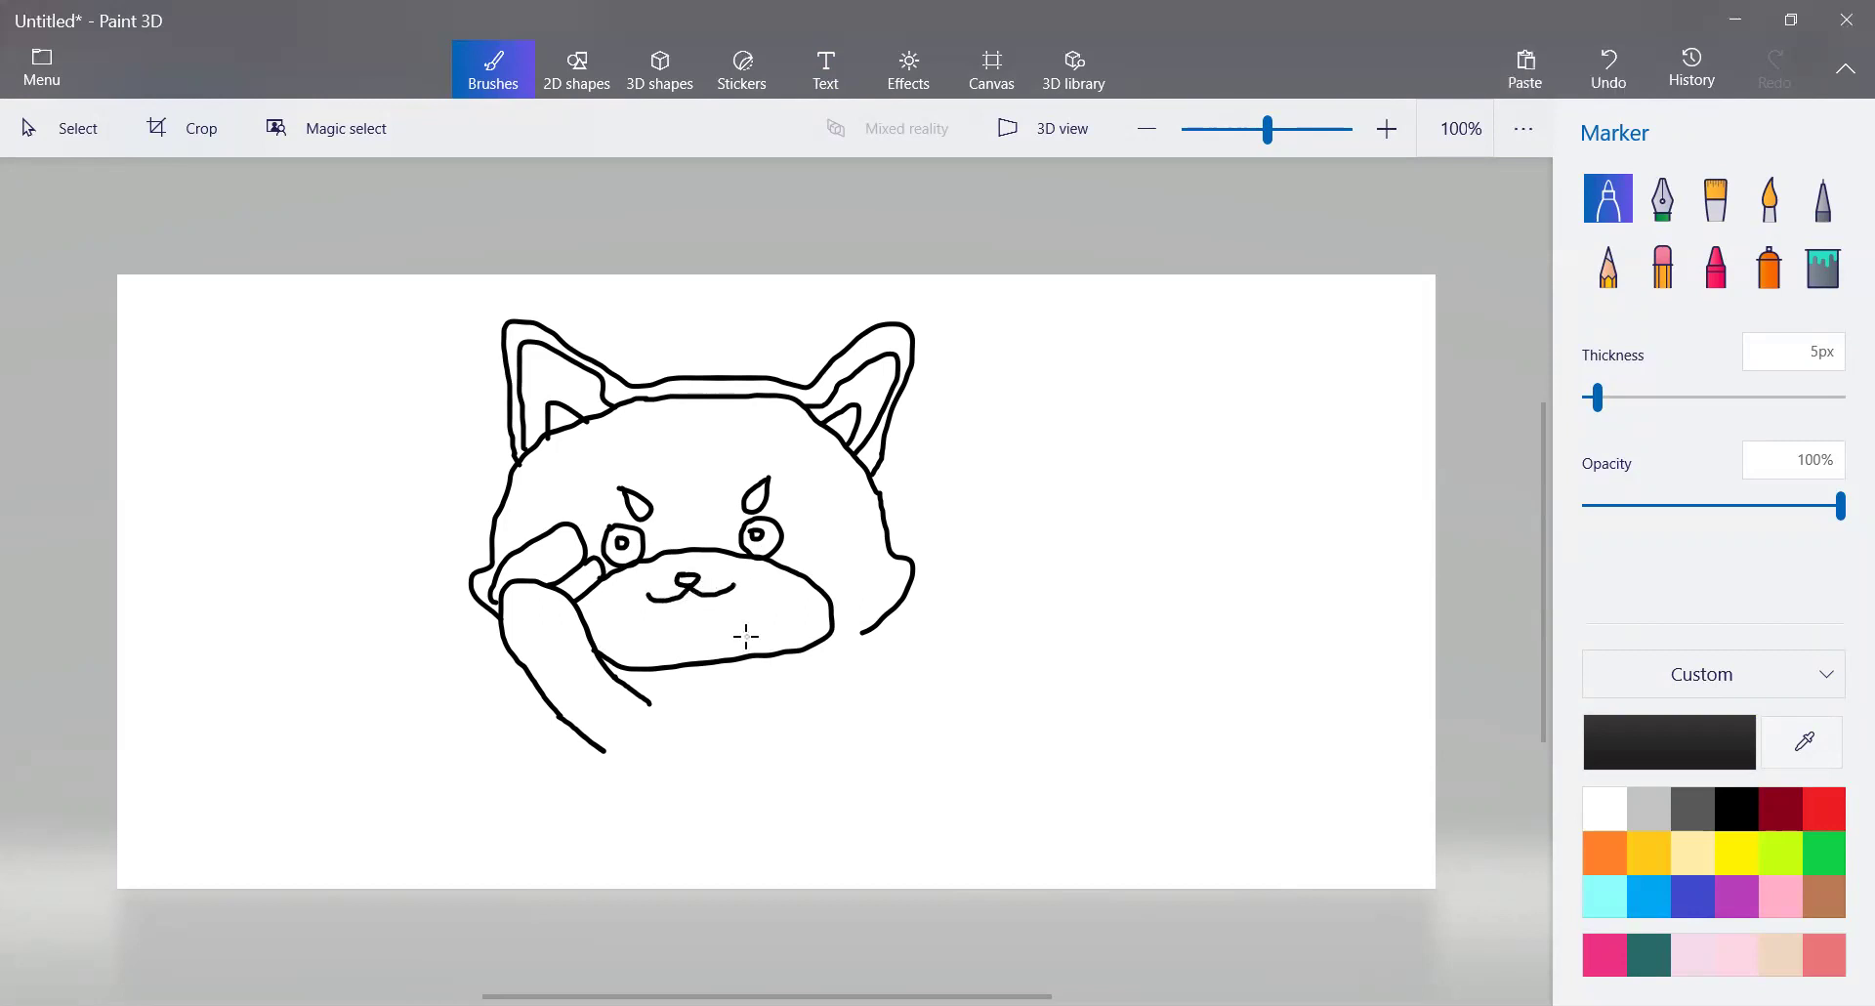
mouse_move(664, 599)
mouse_down()
mouse_move(703, 633)
mouse_move(722, 592)
mouse_move(707, 638)
mouse_move(673, 623)
mouse_move(727, 594)
mouse_up()
Draw the right cheek patch and close the jaw with a short line from the cheek tuft to the muzzle.
mouse_move(797, 577)
mouse_down()
mouse_move(835, 553)
mouse_move(908, 597)
mouse_up()
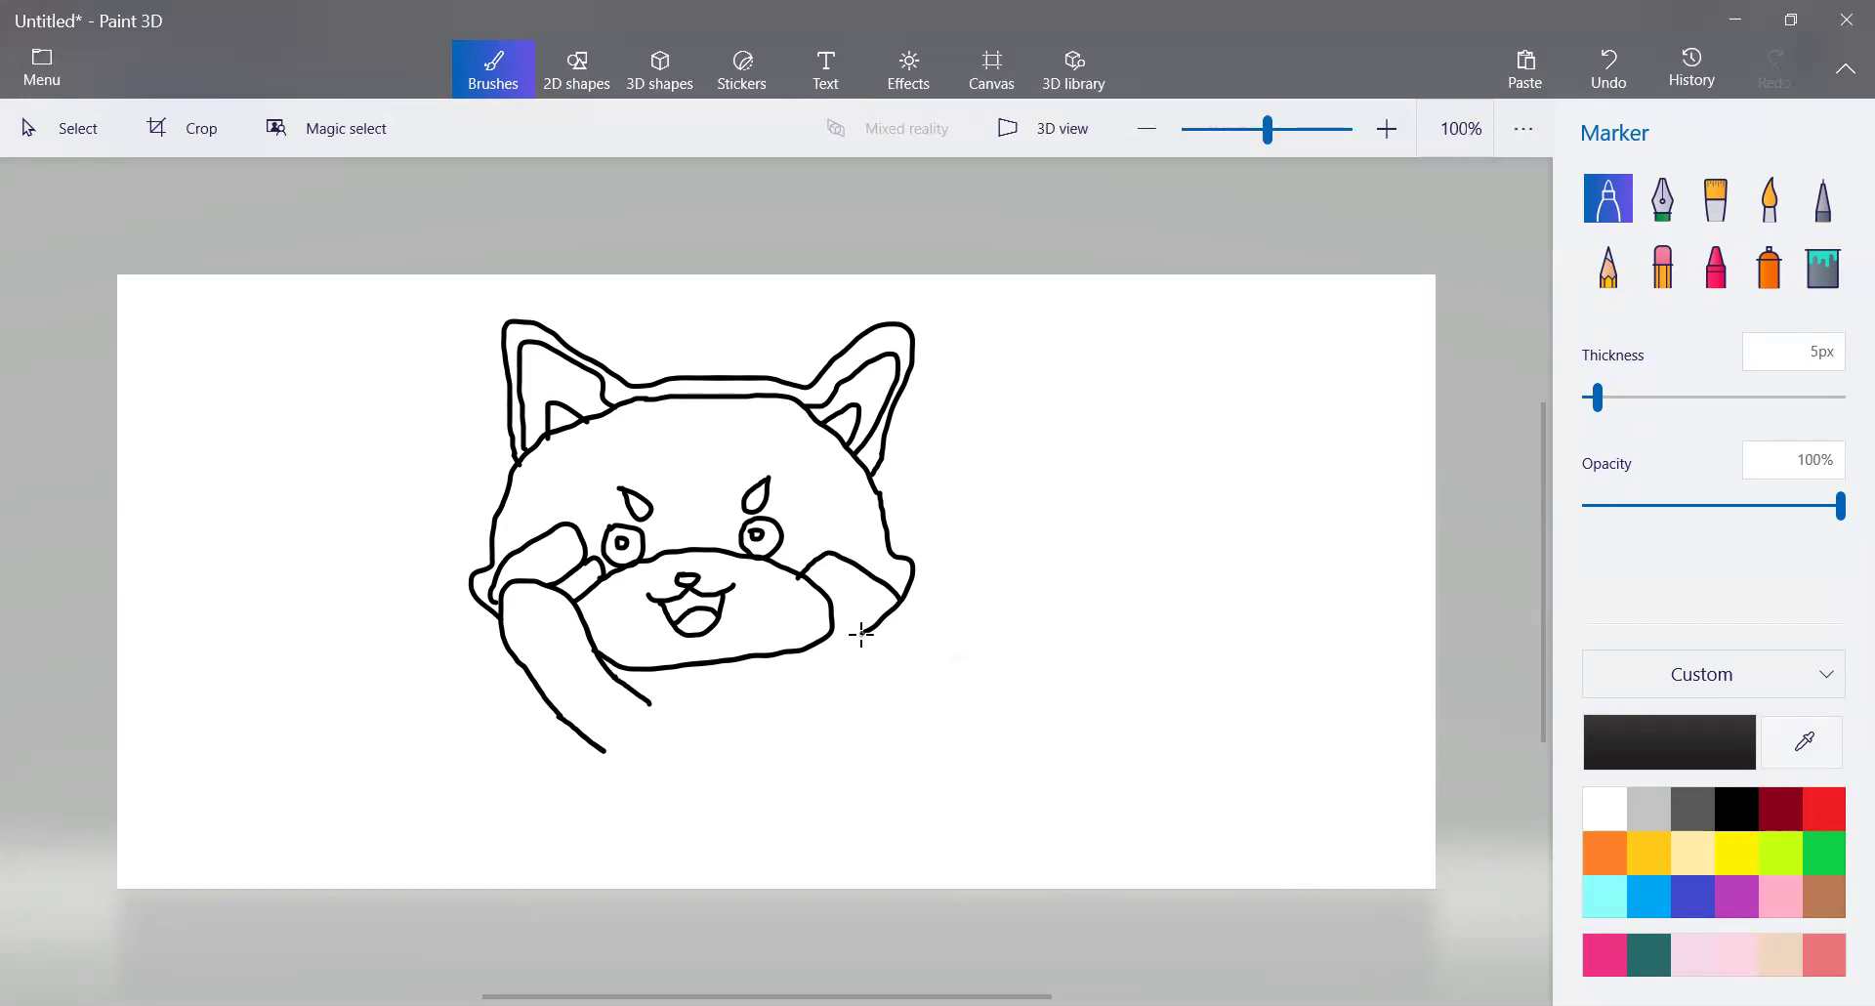
drag(861, 635, 645, 672)
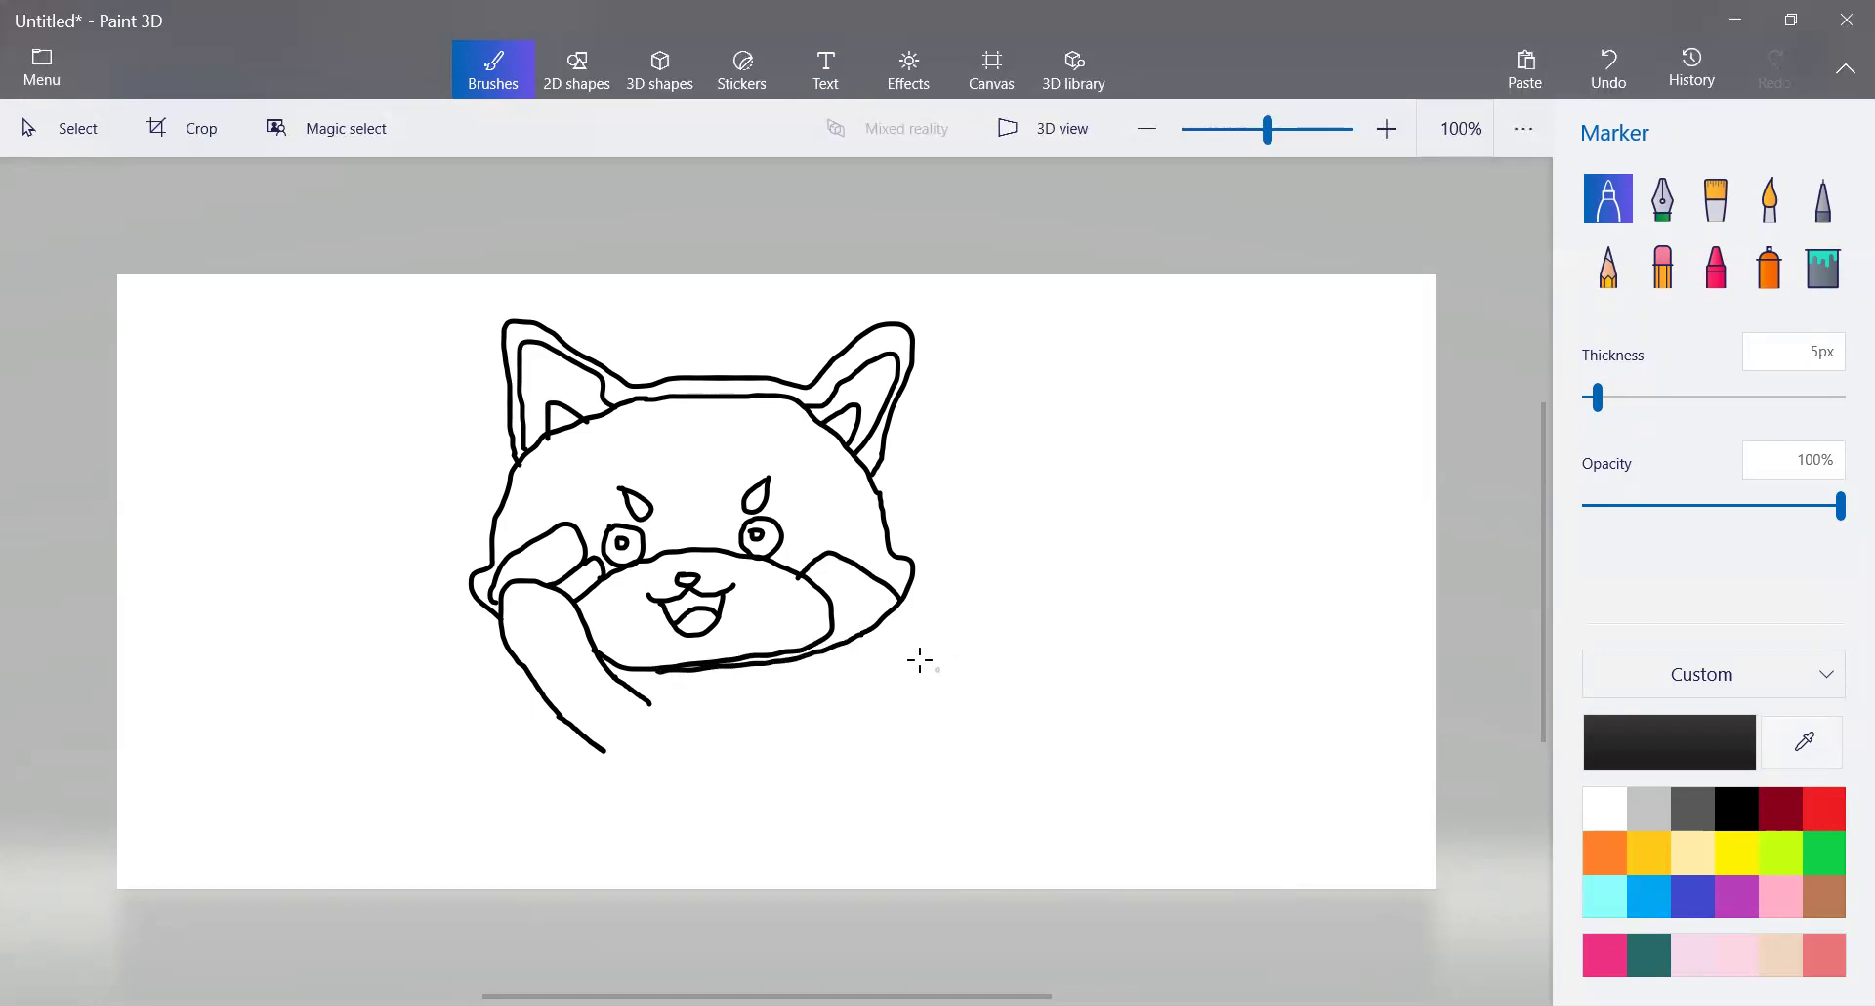
key(ctrl+z)
drag(856, 635, 797, 649)
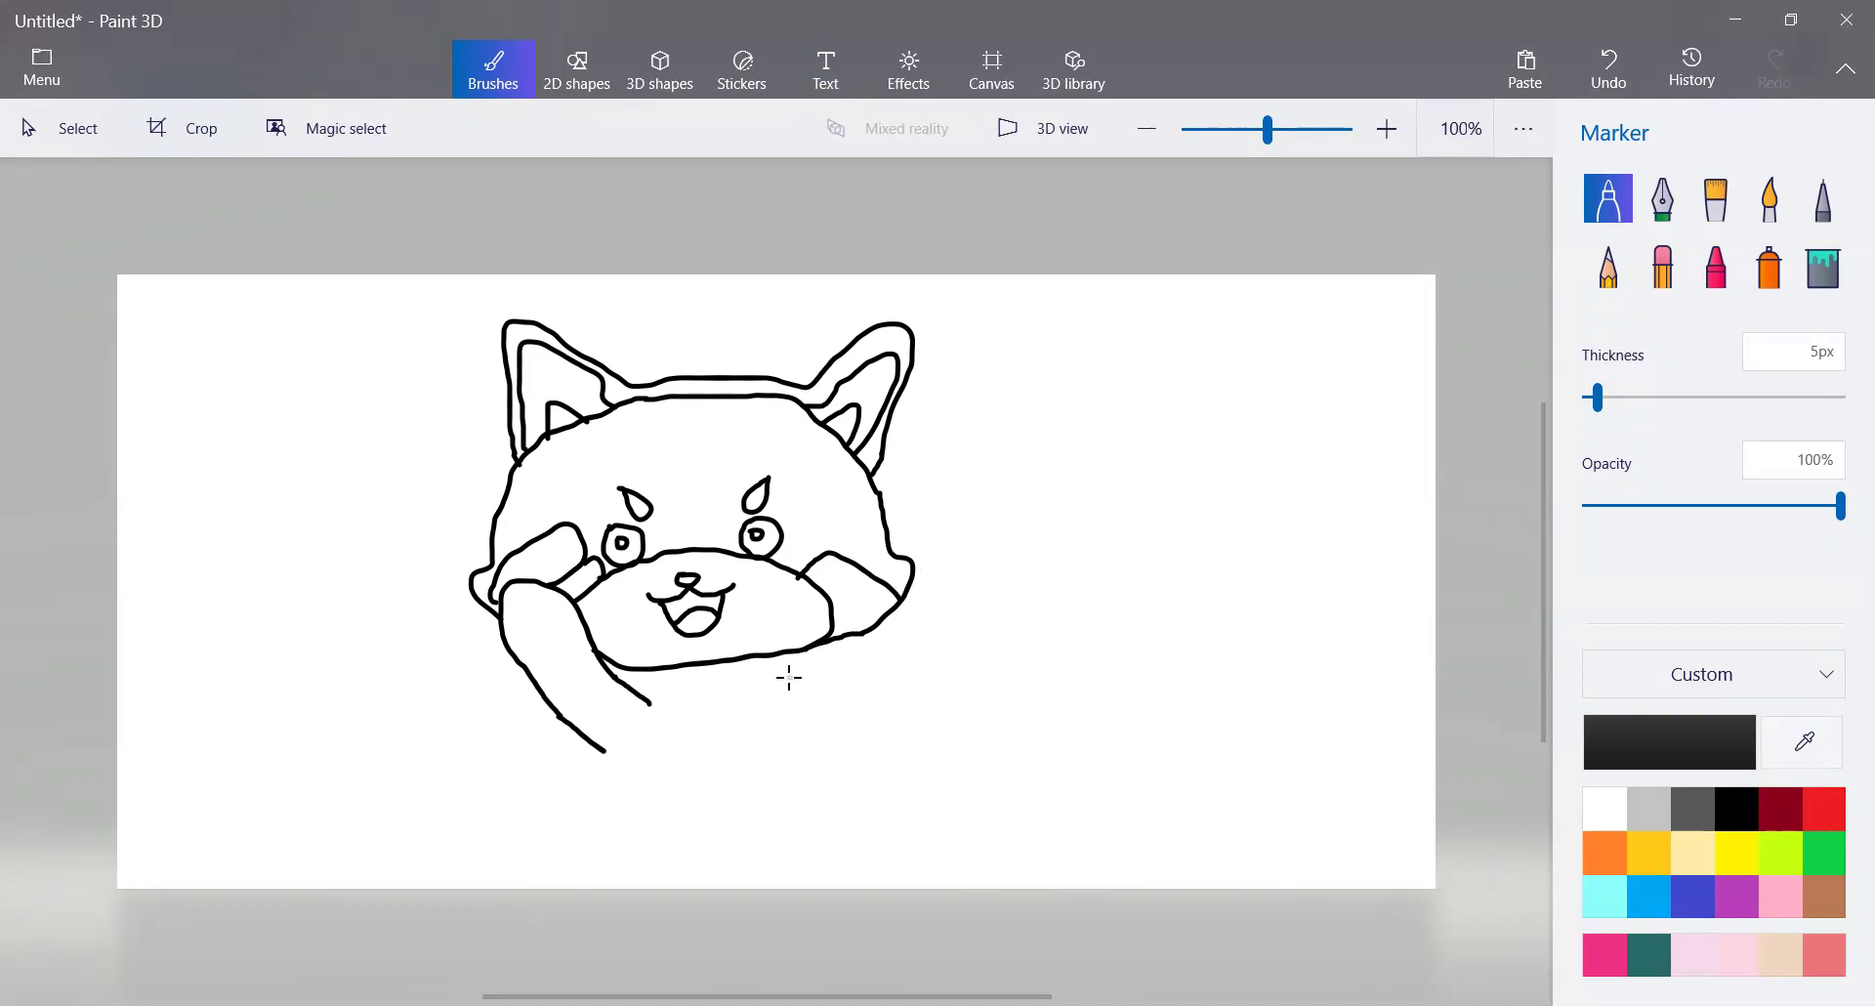
Draw the right arm hanging down from the jaw and a long pointed tail extending left from the raised arm's elbow.
mouse_move(840, 640)
mouse_down()
mouse_move(885, 646)
mouse_move(883, 774)
mouse_move(820, 758)
mouse_move(813, 674)
mouse_up()
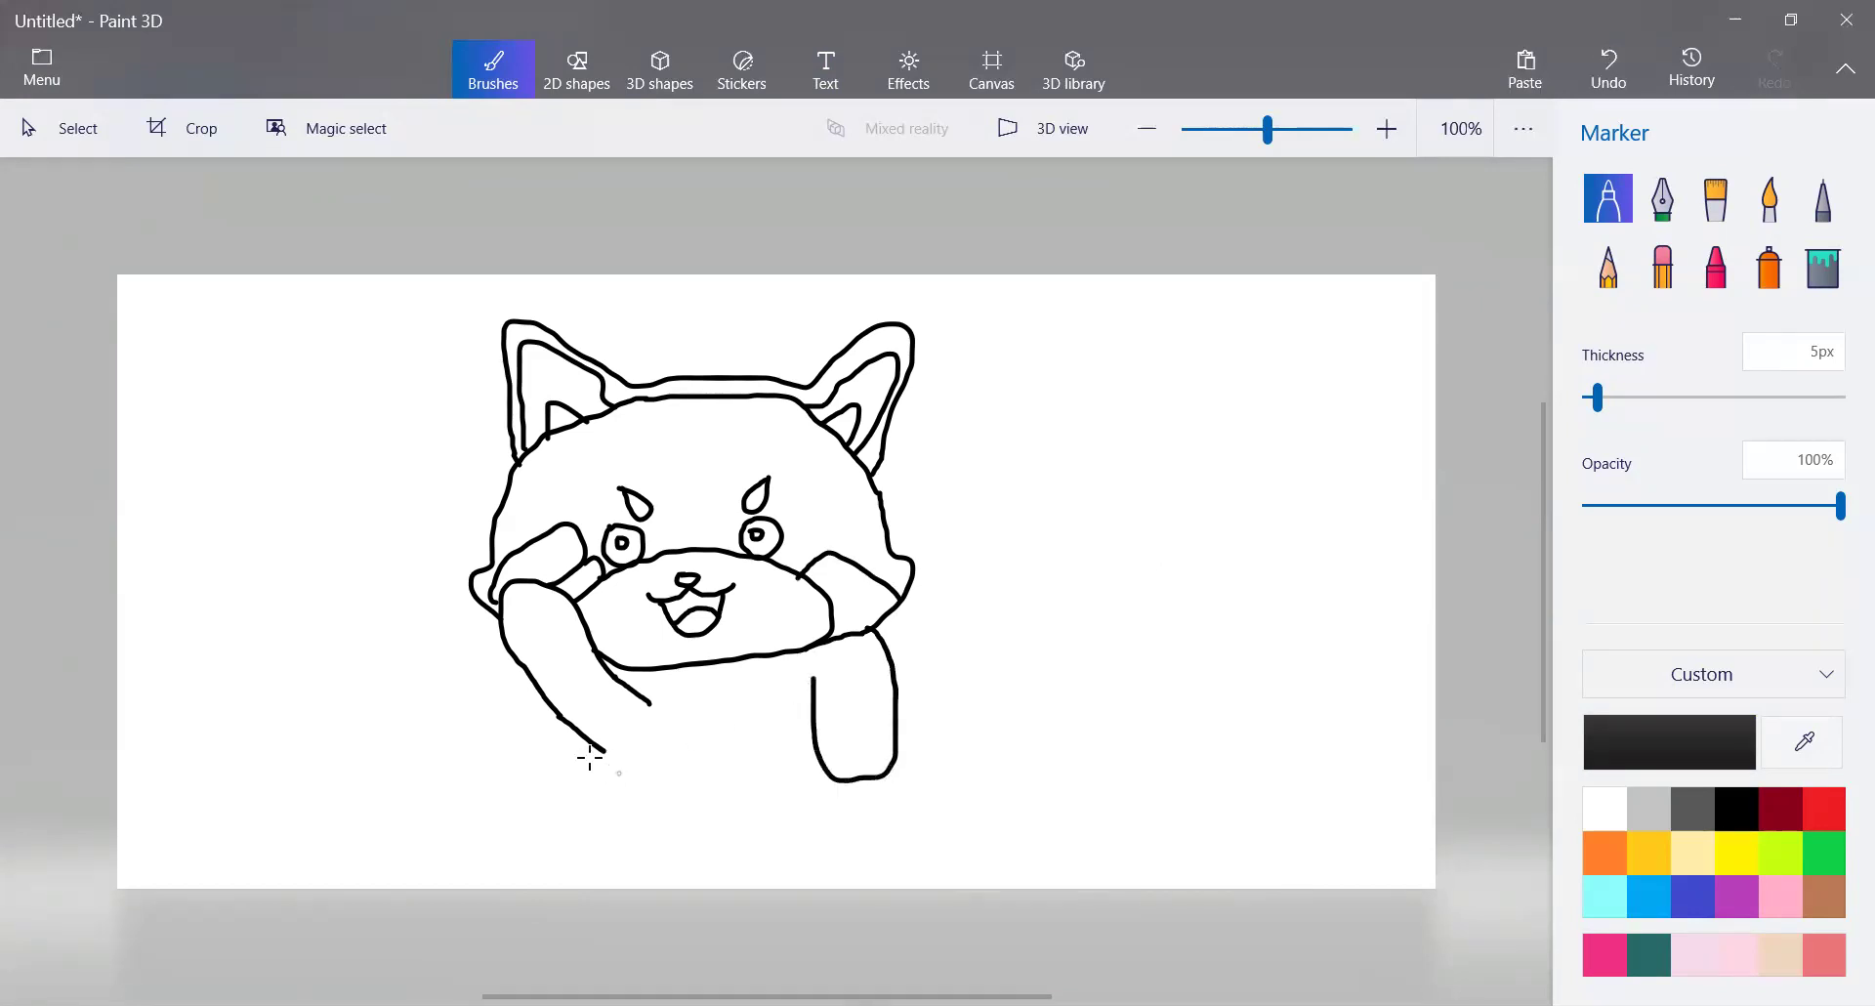
mouse_move(605, 747)
mouse_down()
mouse_move(320, 743)
mouse_move(220, 799)
mouse_move(307, 842)
mouse_move(619, 844)
mouse_up()
mouse_move(663, 778)
mouse_down()
mouse_move(625, 768)
mouse_move(622, 845)
mouse_up()
key(ctrl+z)
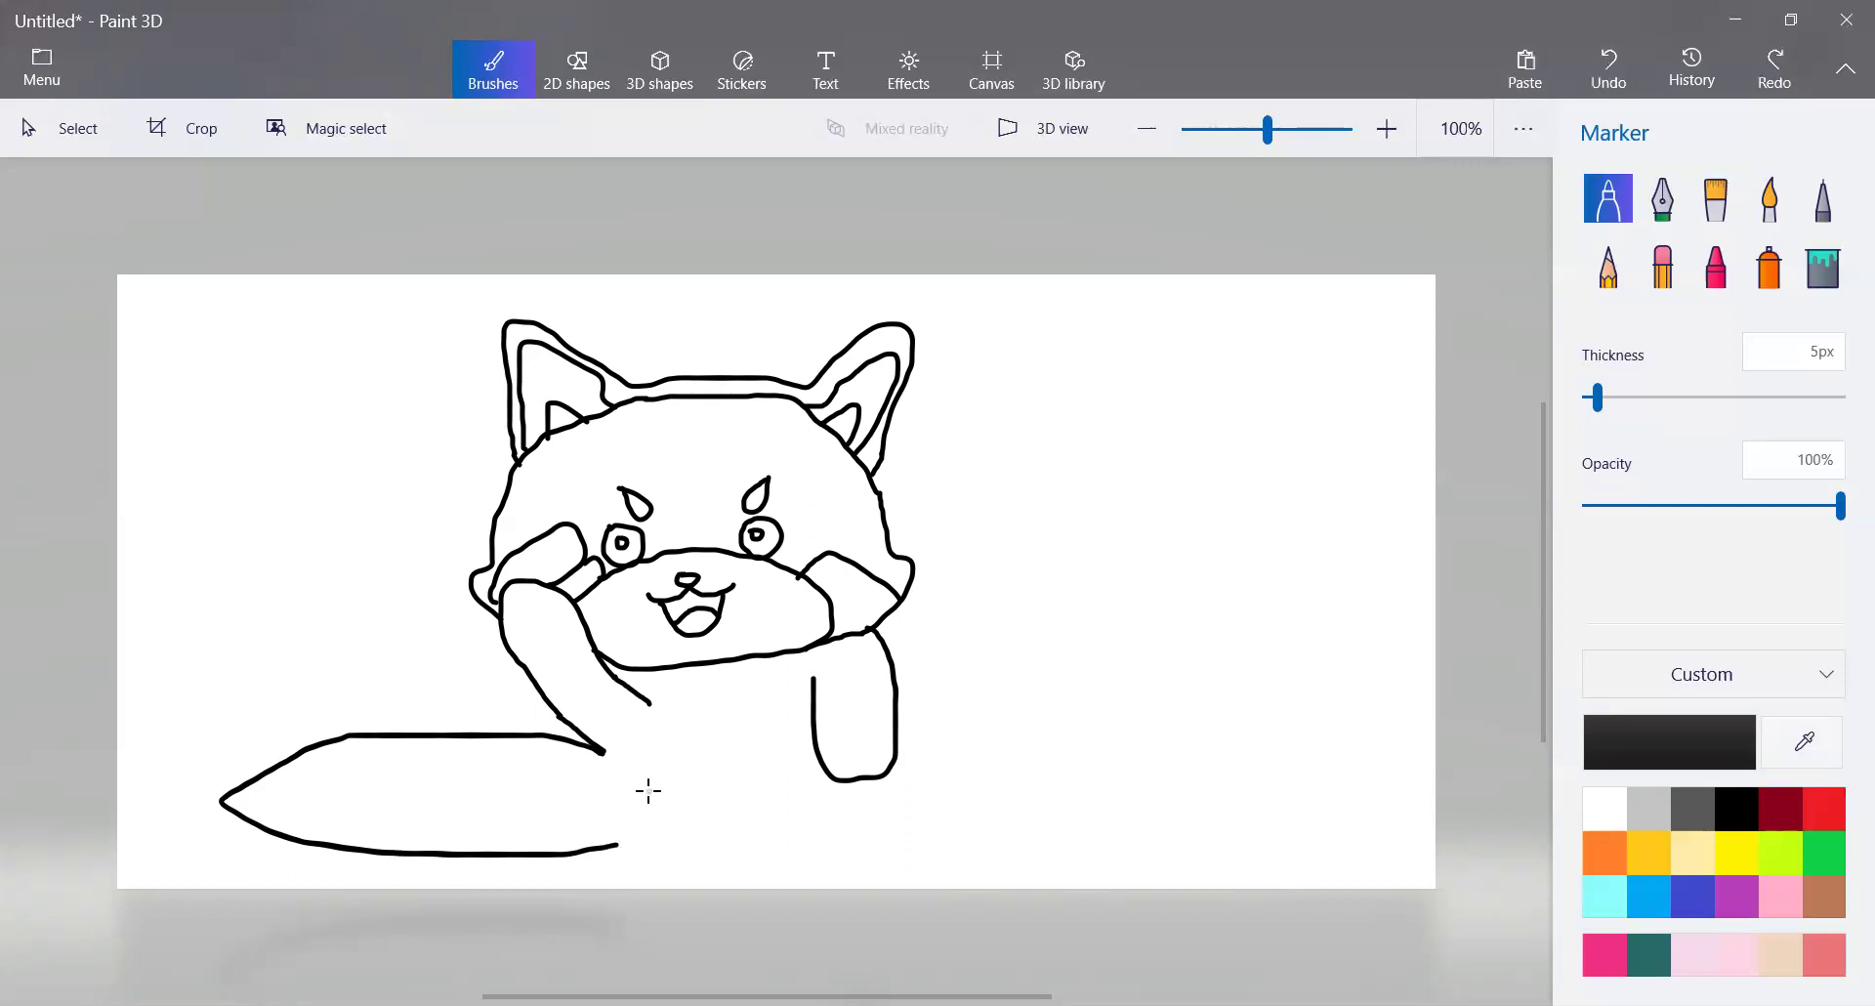
Draw the lower body with two outstretched feet and add an oval sole pad to each foot.
mouse_move(689, 777)
mouse_down()
mouse_move(652, 764)
mouse_move(616, 781)
mouse_move(615, 835)
mouse_move(654, 881)
mouse_move(704, 852)
mouse_move(839, 831)
mouse_move(955, 857)
mouse_move(990, 781)
mouse_move(972, 713)
mouse_move(937, 754)
mouse_move(892, 760)
mouse_up()
mouse_move(657, 791)
mouse_down()
mouse_move(661, 852)
mouse_move(674, 789)
mouse_move(657, 794)
mouse_up()
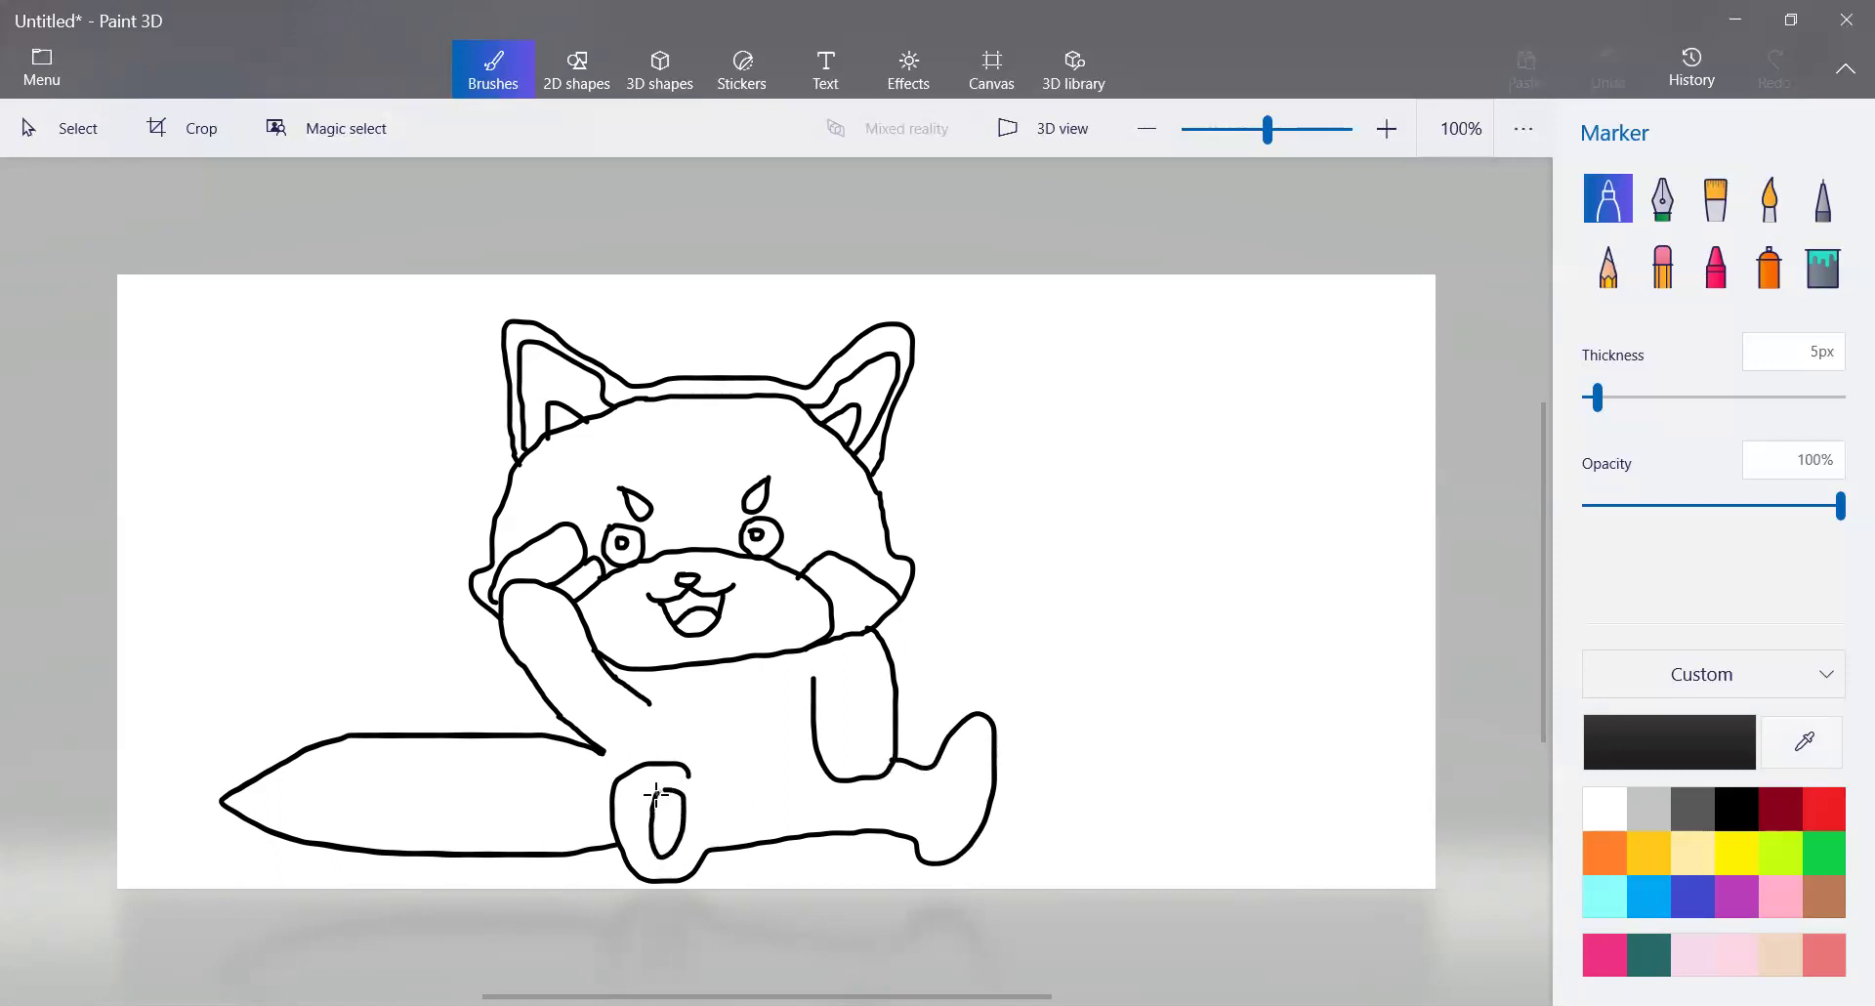
mouse_move(966, 757)
mouse_down()
mouse_move(931, 799)
mouse_move(952, 815)
mouse_move(968, 760)
mouse_up()
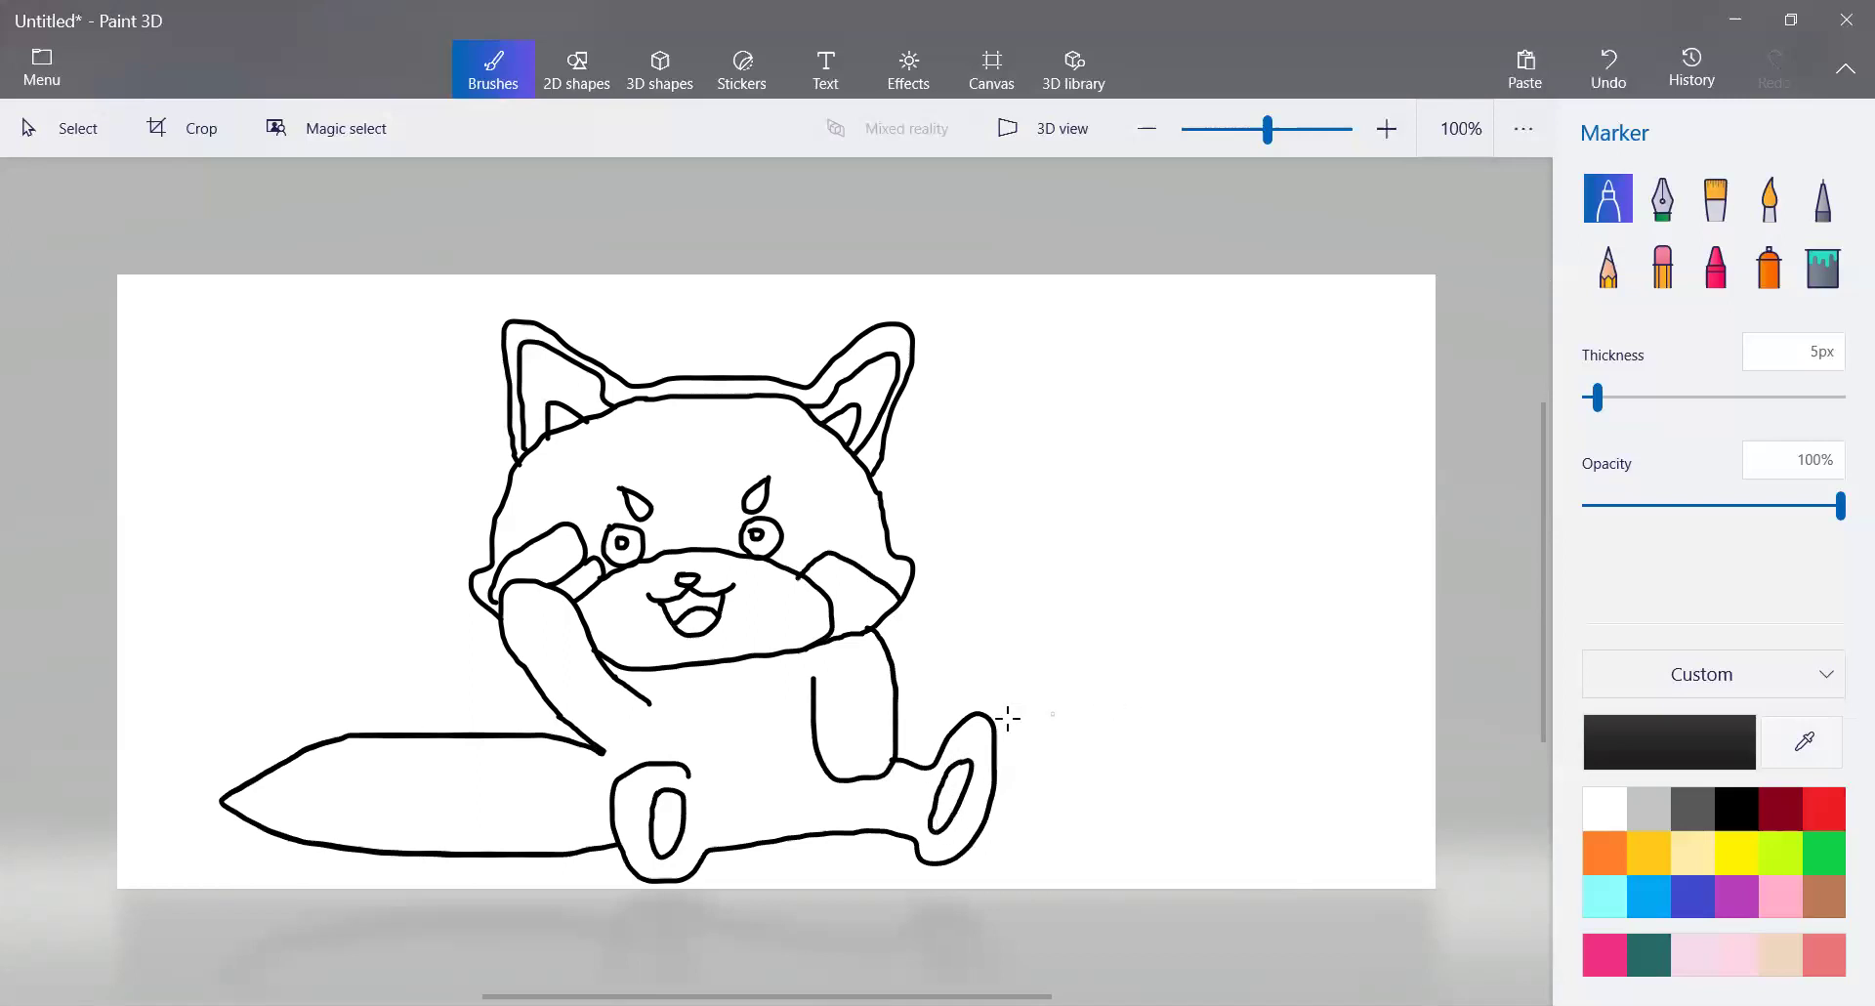
Draw six near-vertical lines across the tail to form its stripes.
drag(351, 735, 367, 851)
mouse_move(395, 736)
mouse_down()
mouse_move(389, 830)
mouse_move(409, 851)
mouse_up()
drag(470, 735, 466, 852)
drag(509, 732, 505, 859)
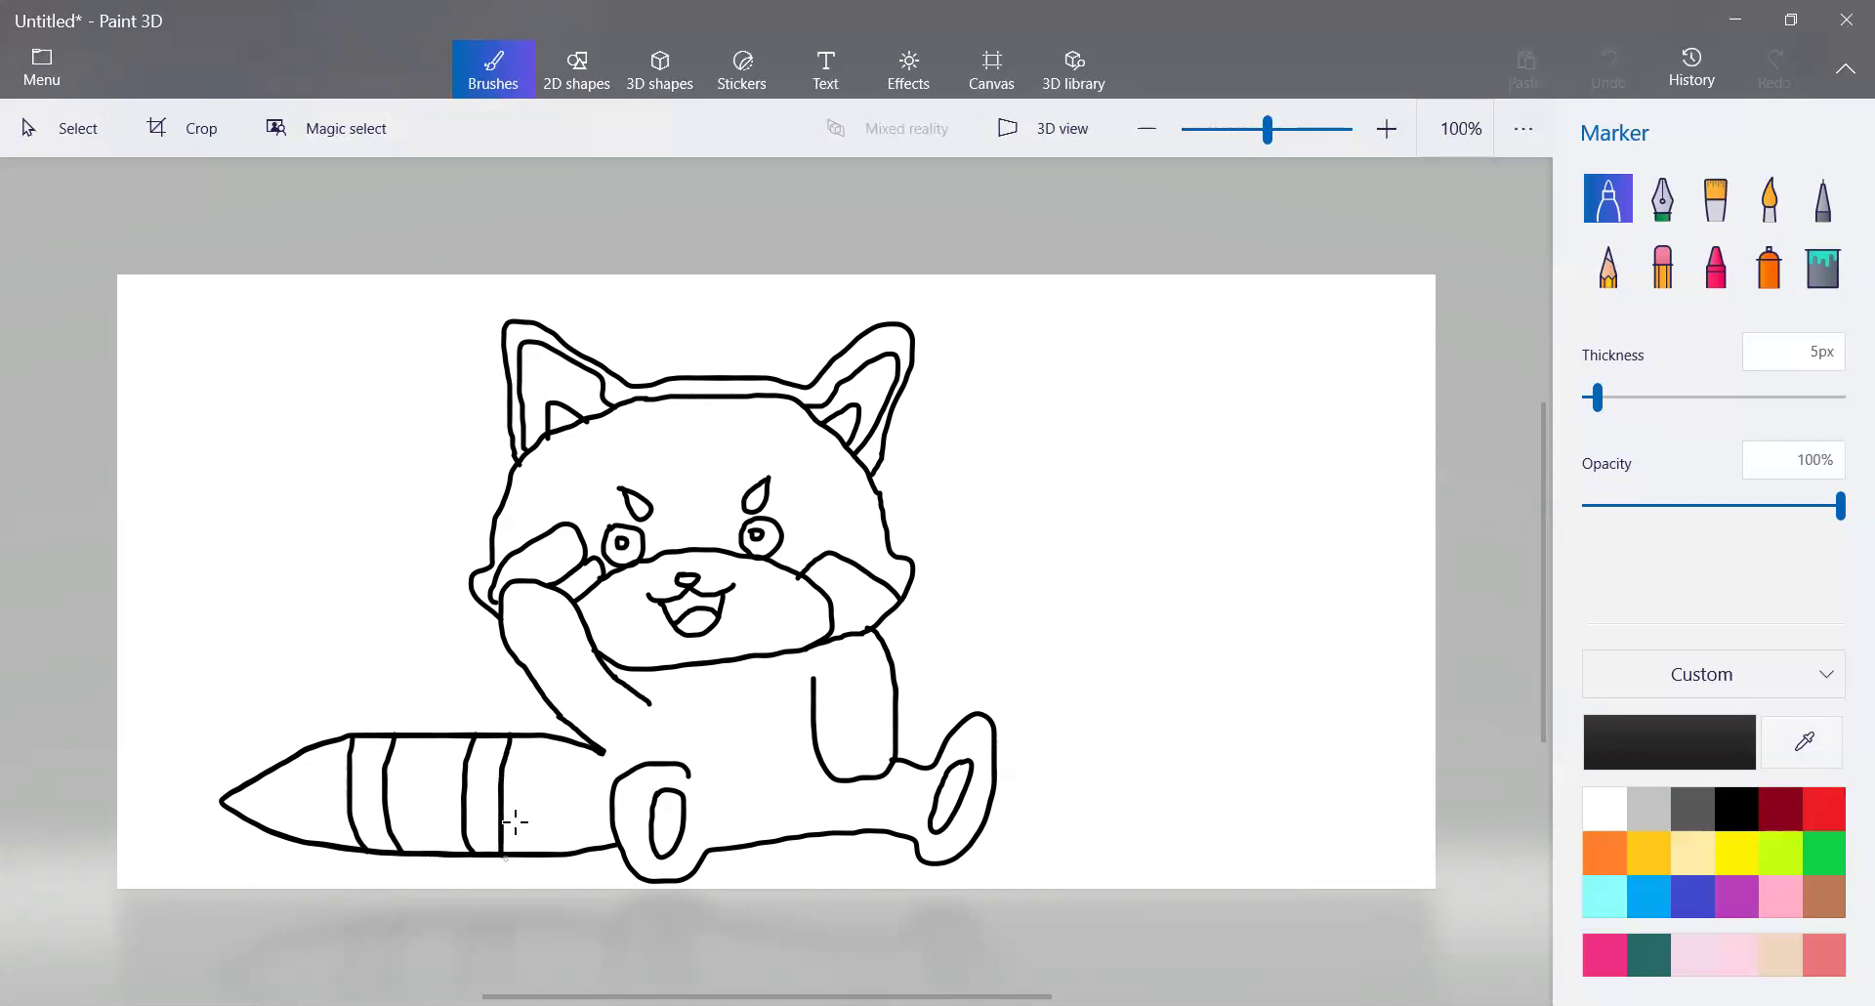
drag(557, 734, 549, 856)
drag(578, 750, 564, 855)
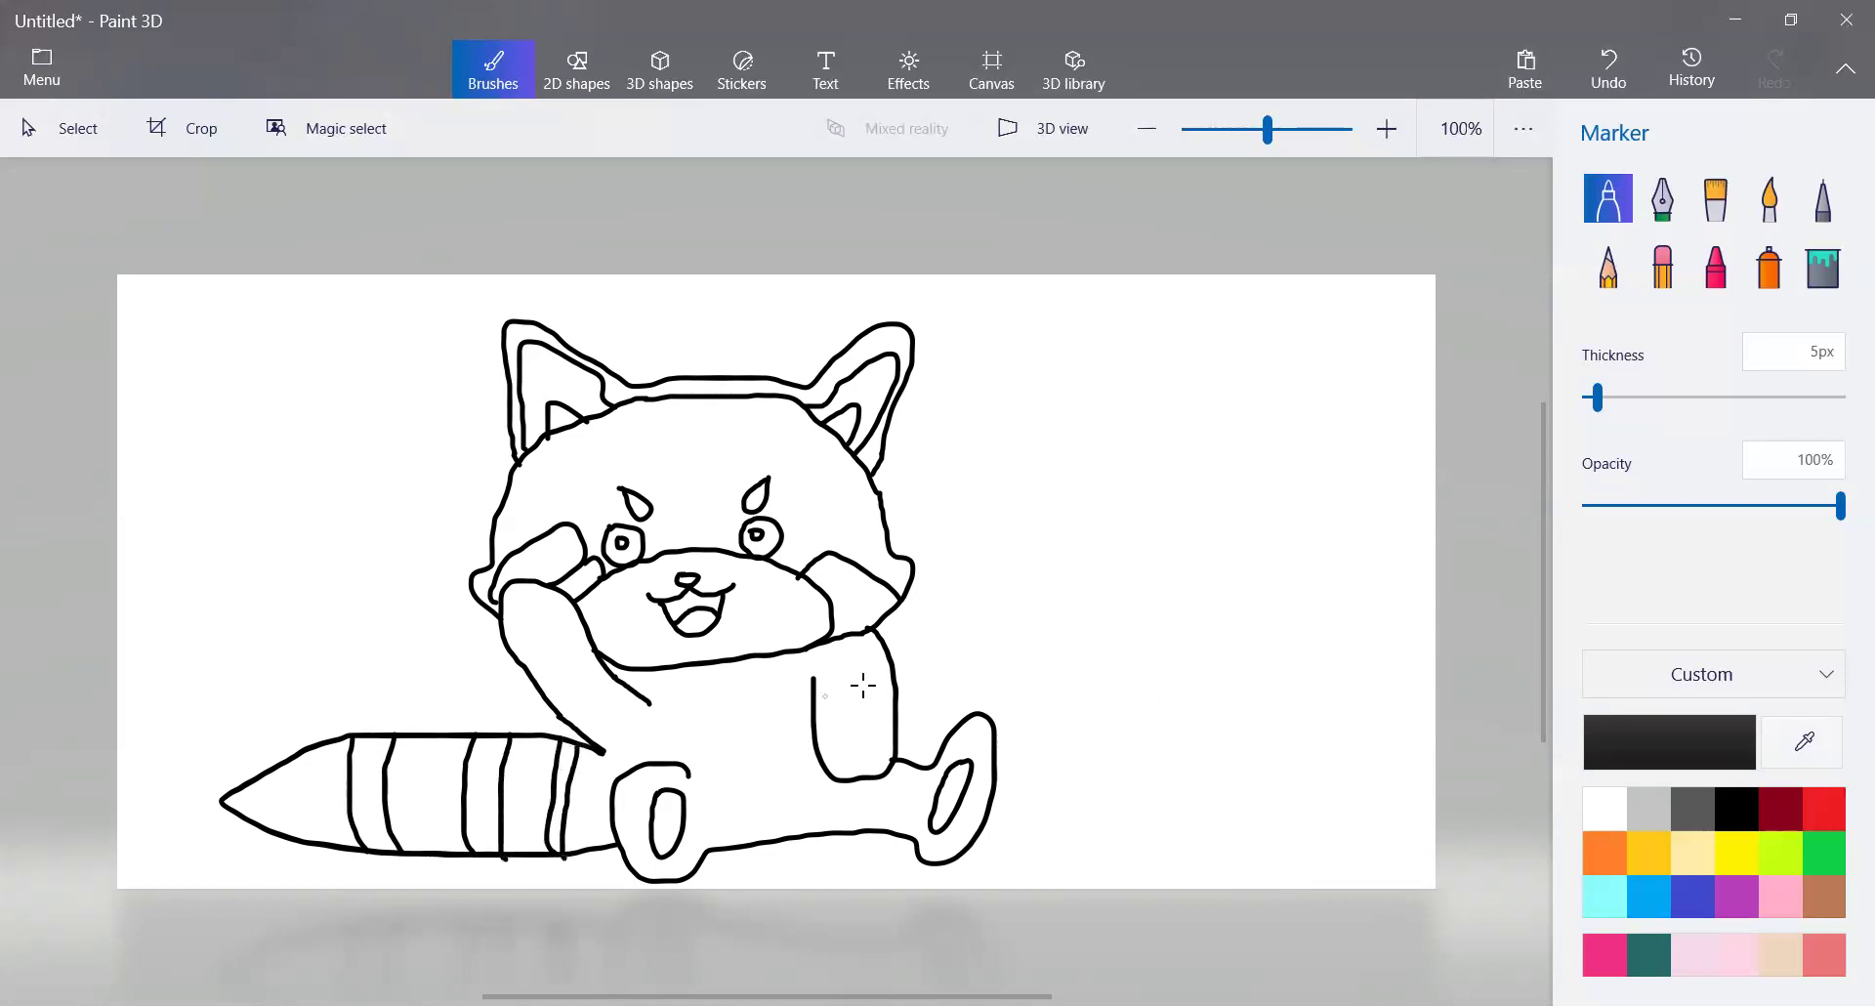
Fill the panda's face around the eyes and muzzle with orange using the Fill tool.
click(1827, 276)
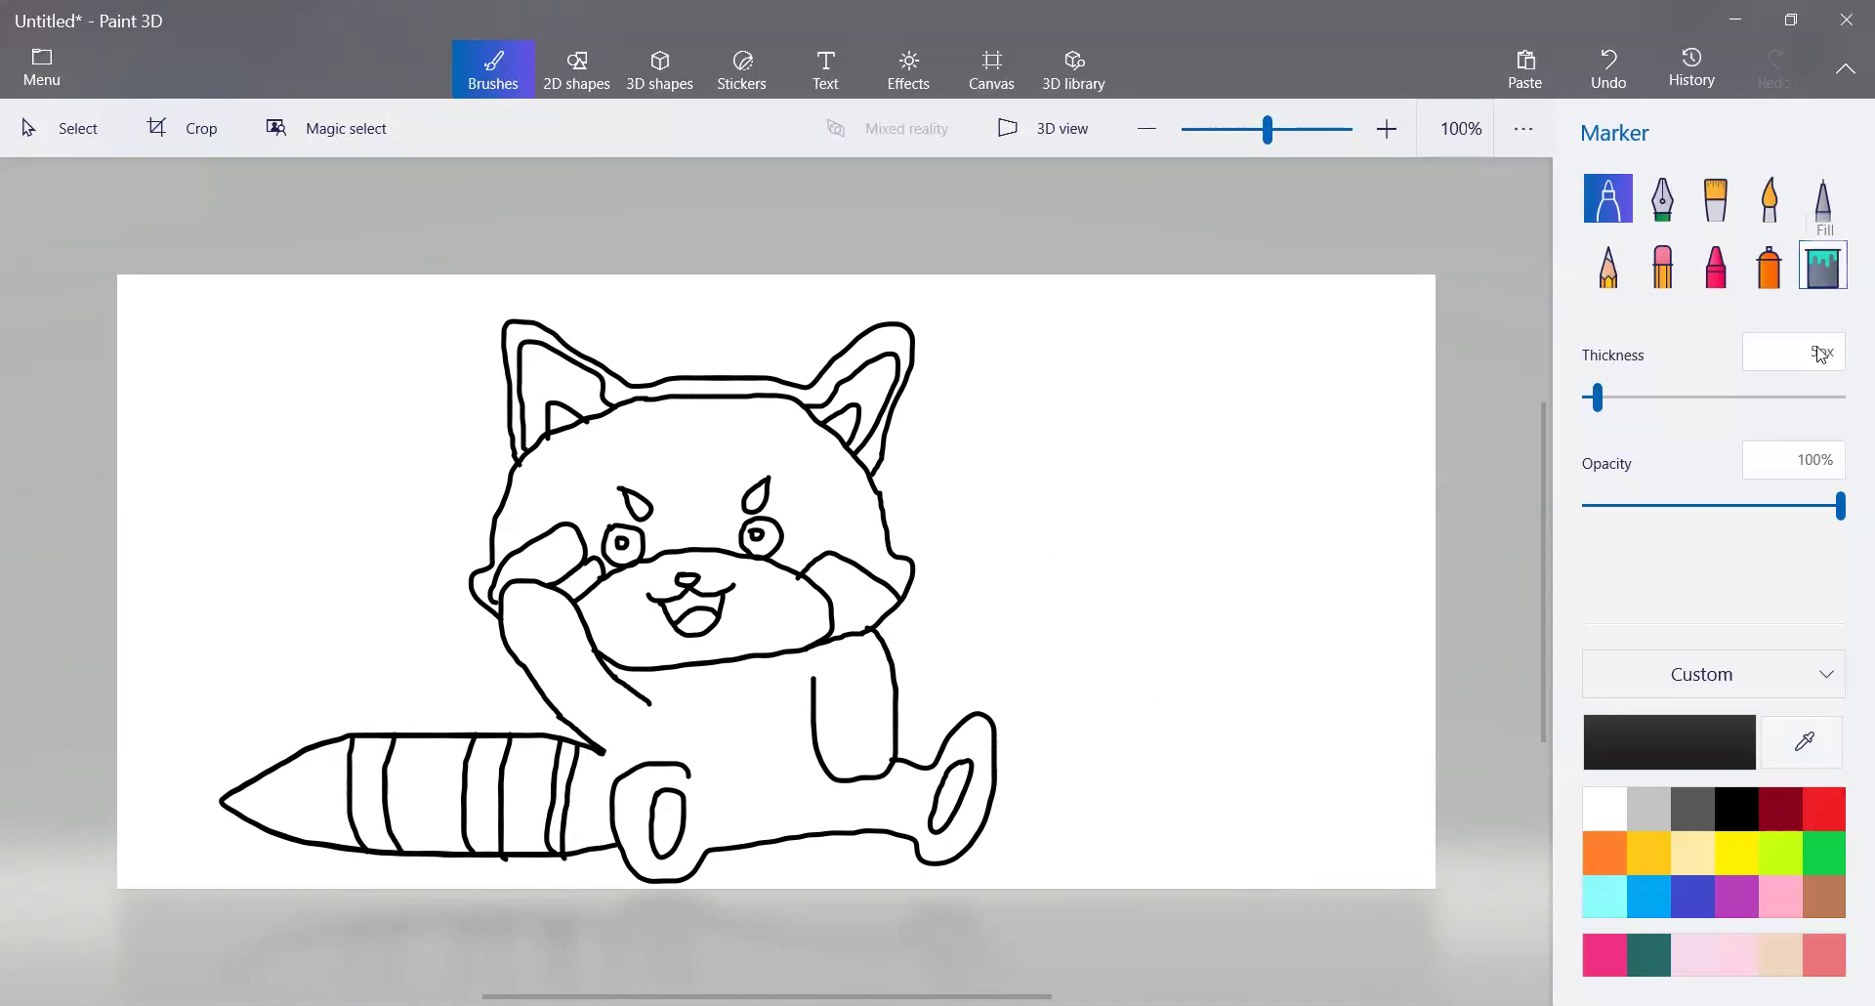
click(1598, 859)
click(698, 448)
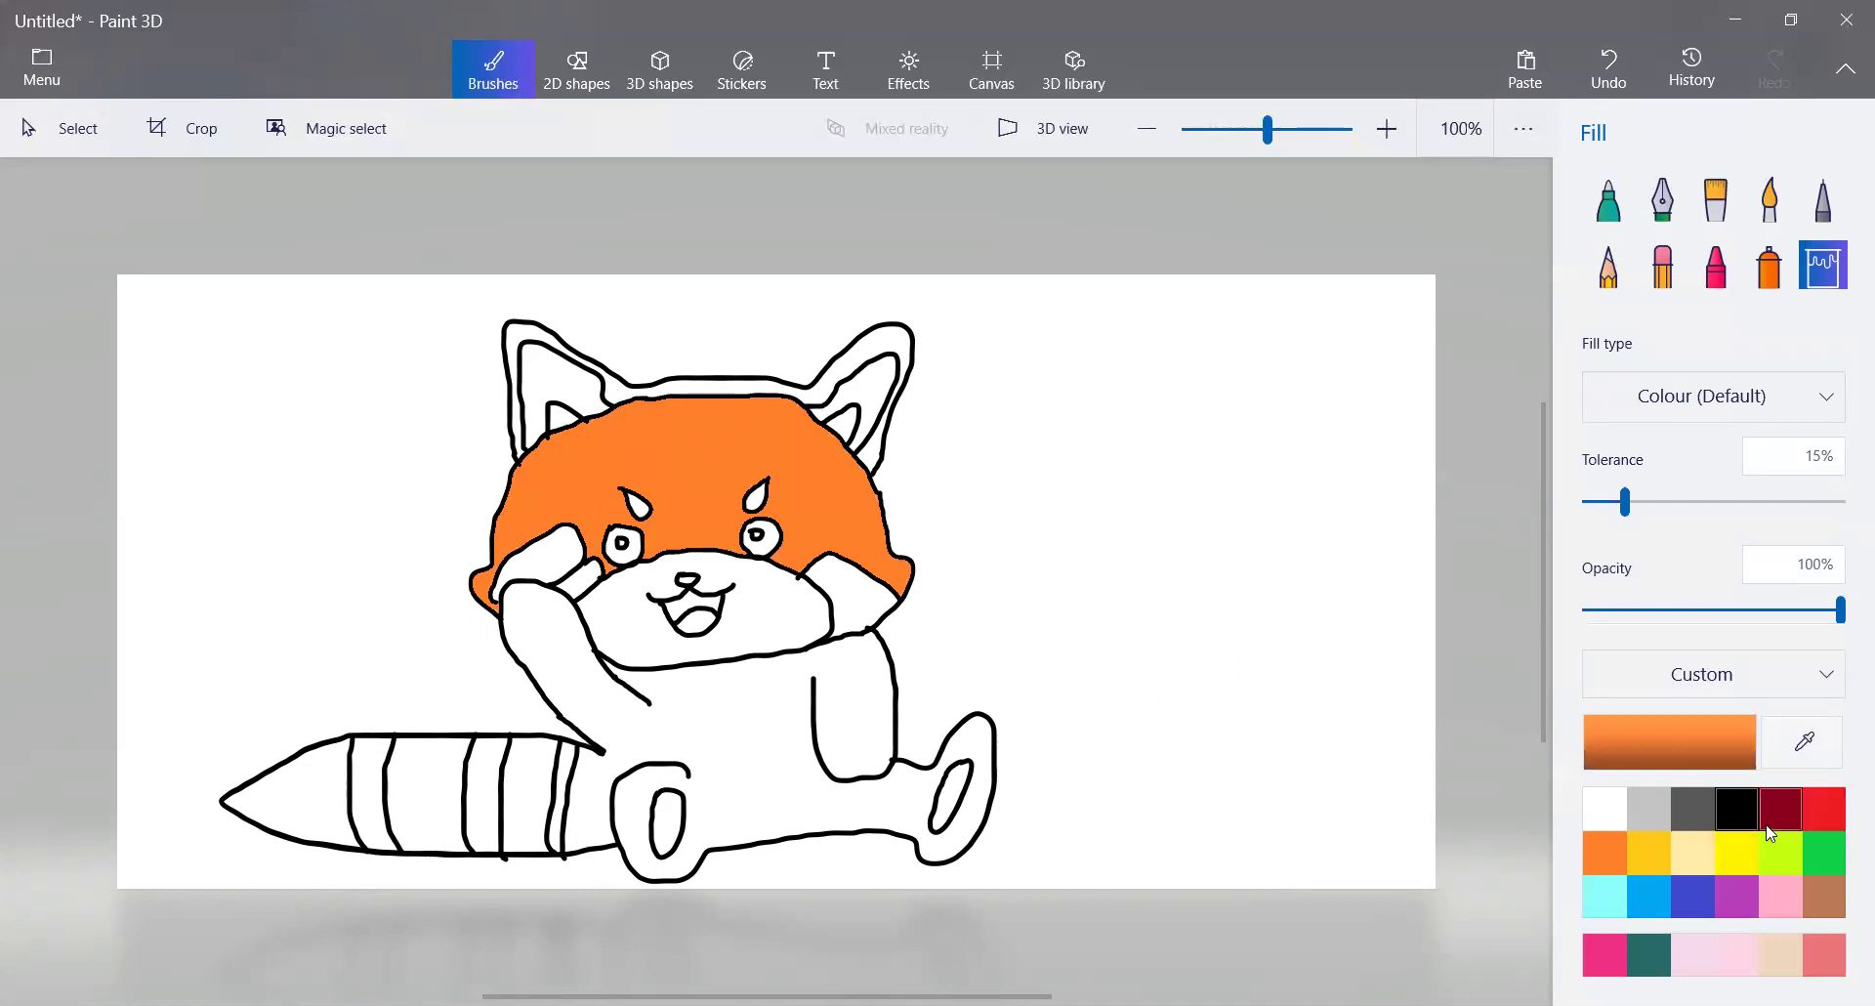
Mix a custom brown with hex 723c1d and fill the small inner triangles of both ears with it.
click(1775, 796)
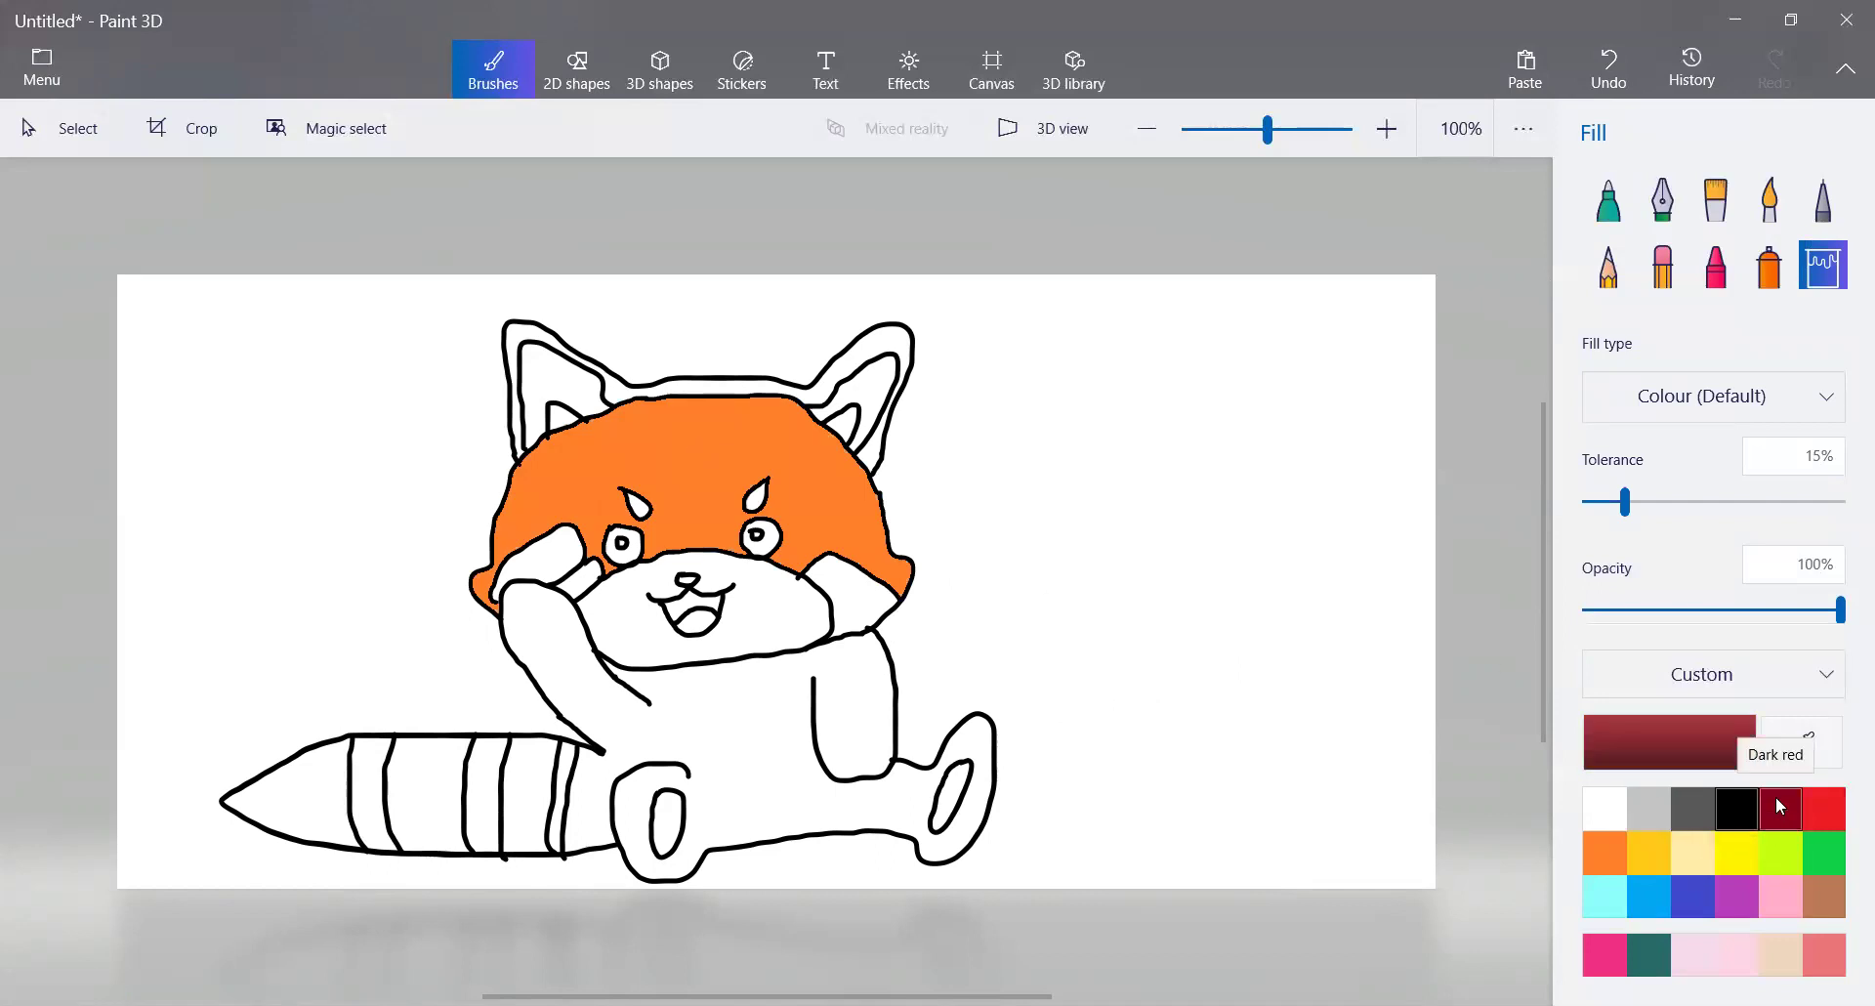
click(1812, 899)
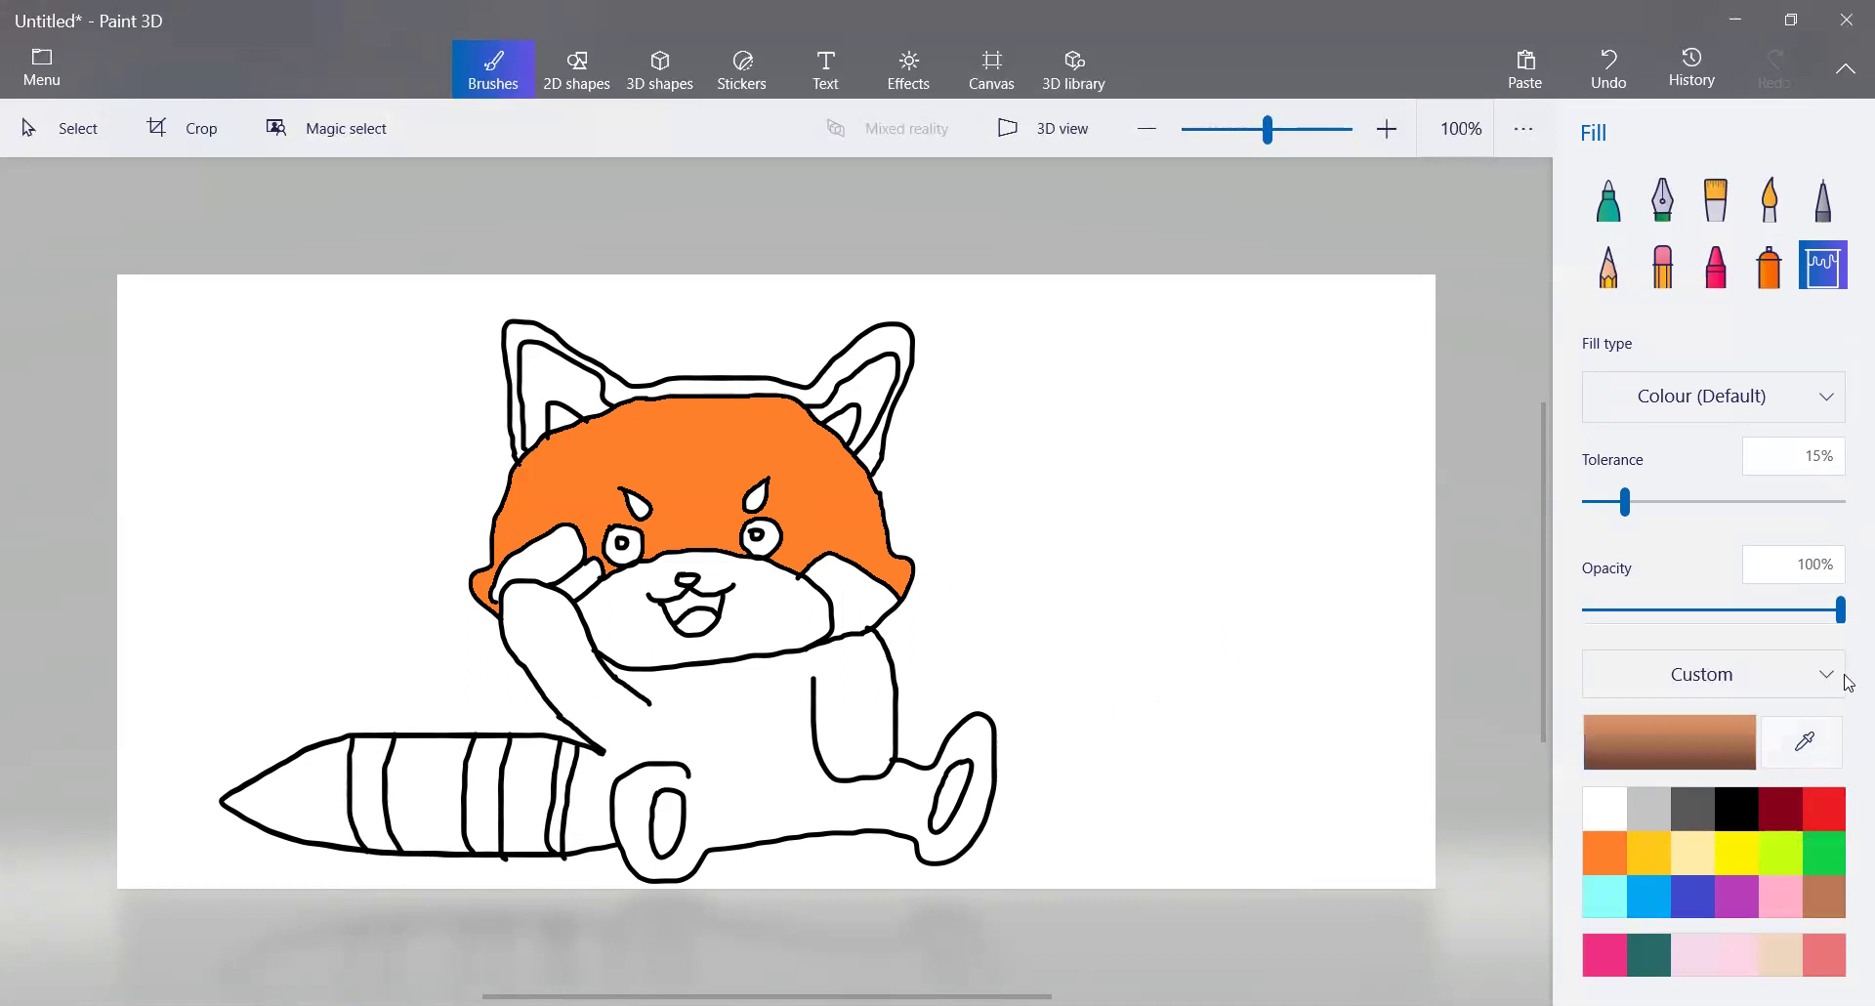
click(1709, 731)
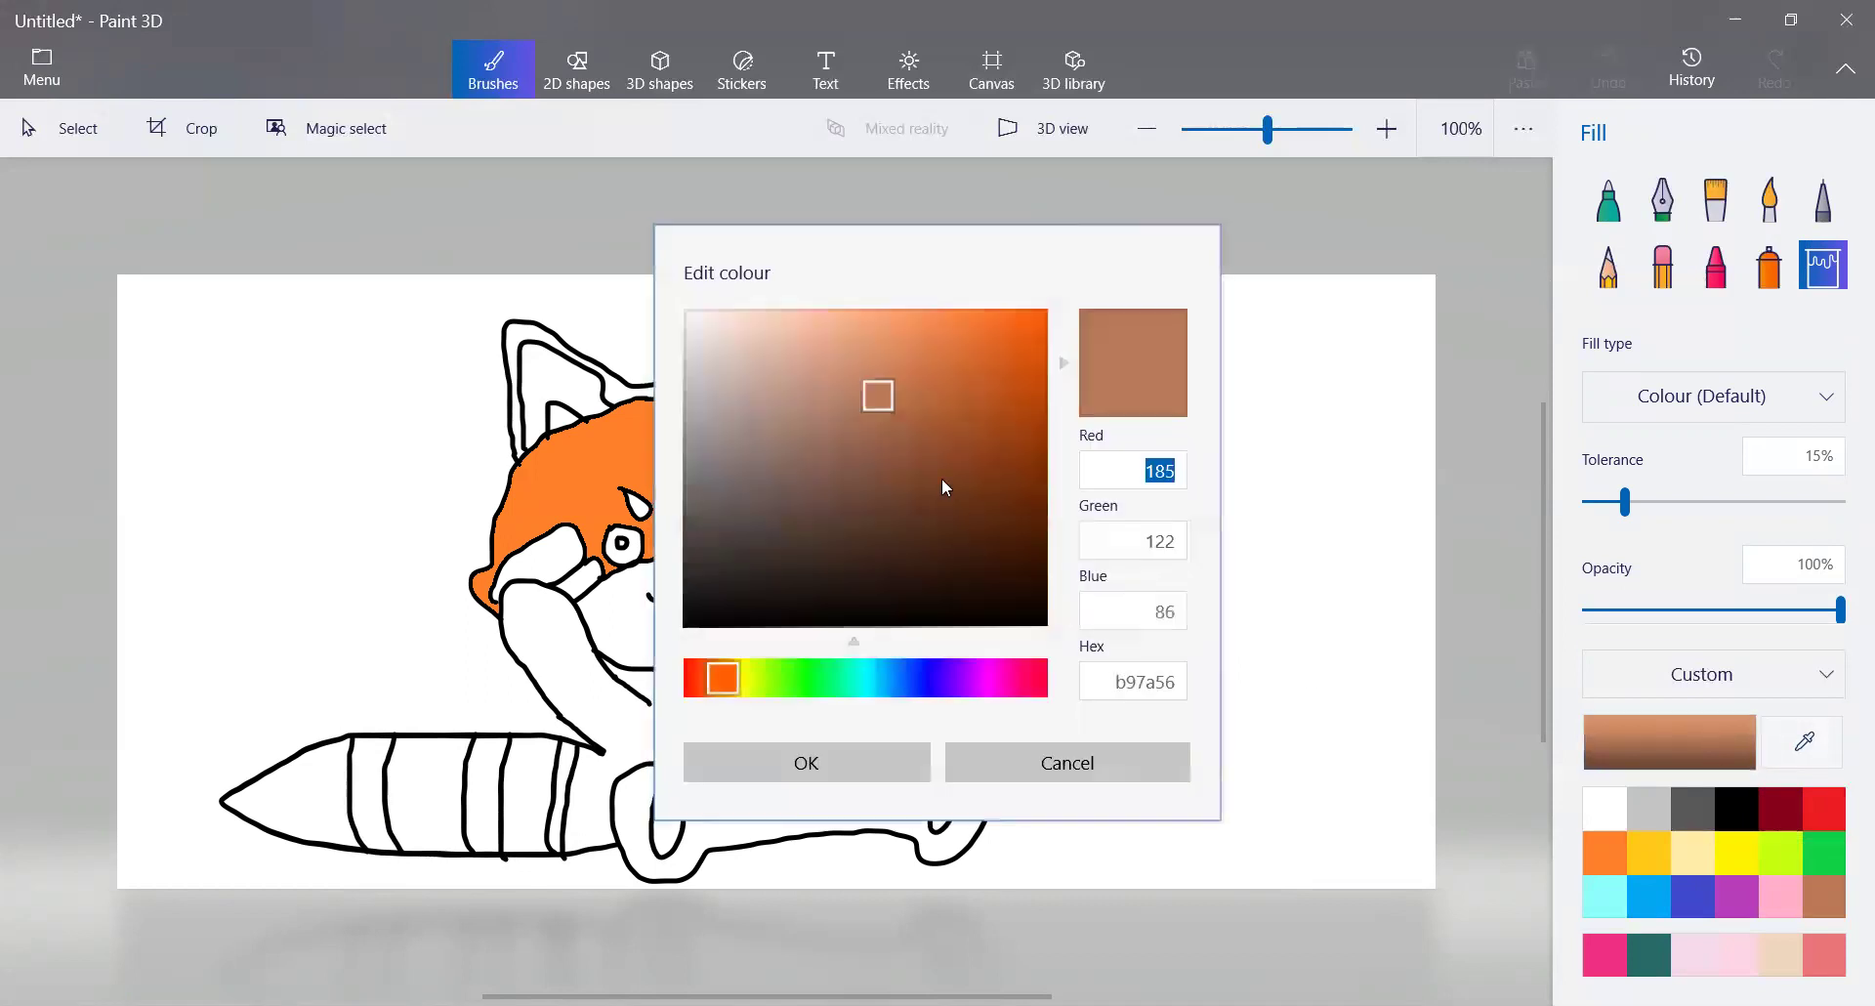
drag(878, 400, 955, 483)
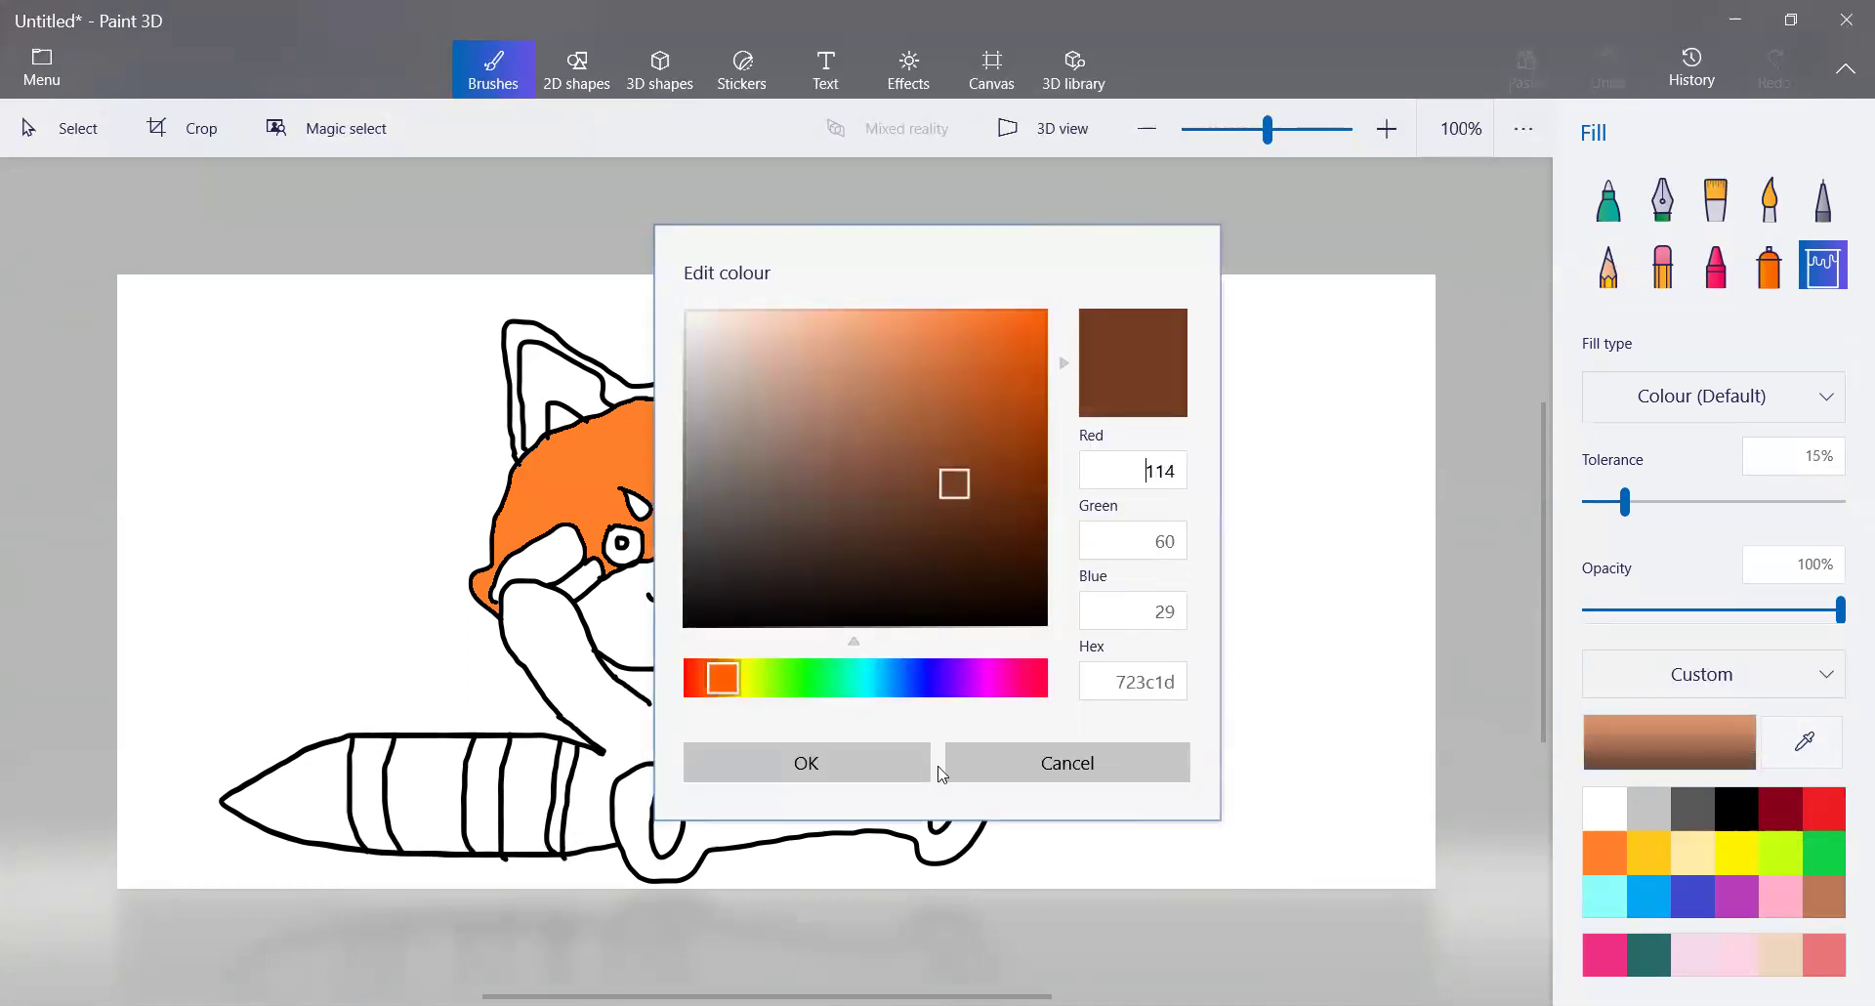
click(872, 782)
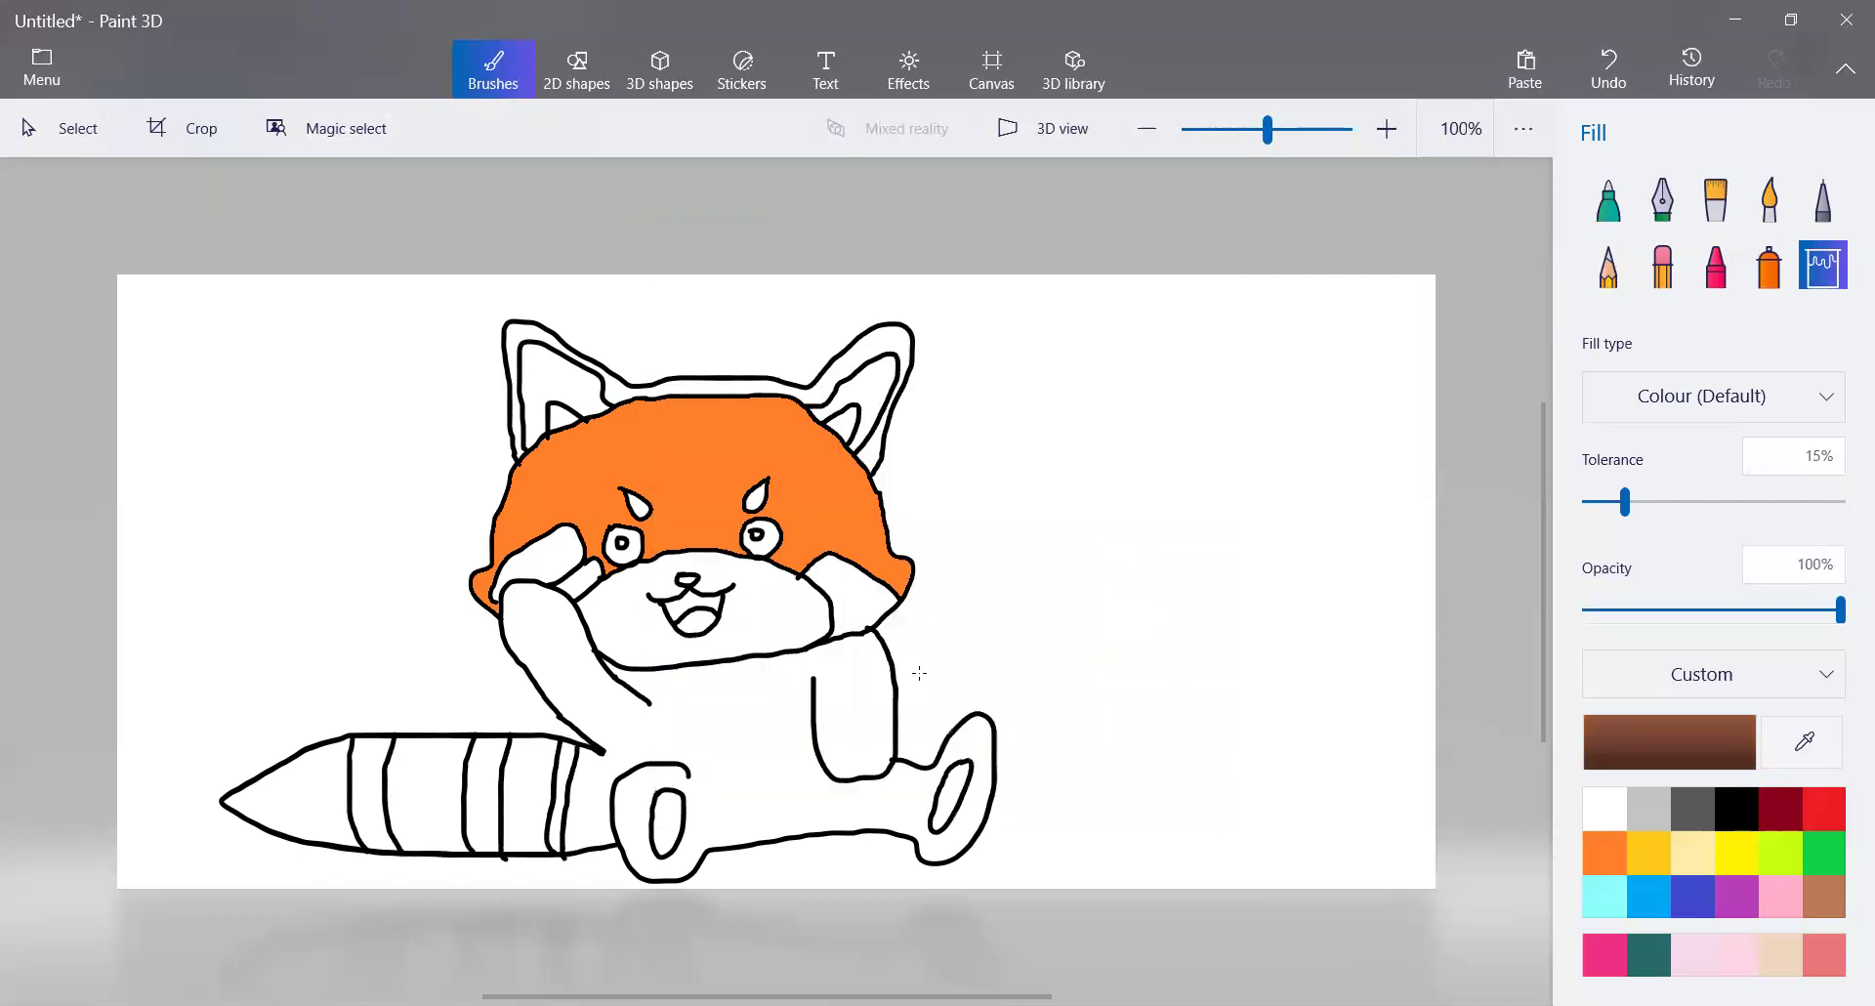
click(558, 419)
click(847, 428)
Fill the outer rims of the ears and the band across the top of the head with black.
click(1748, 829)
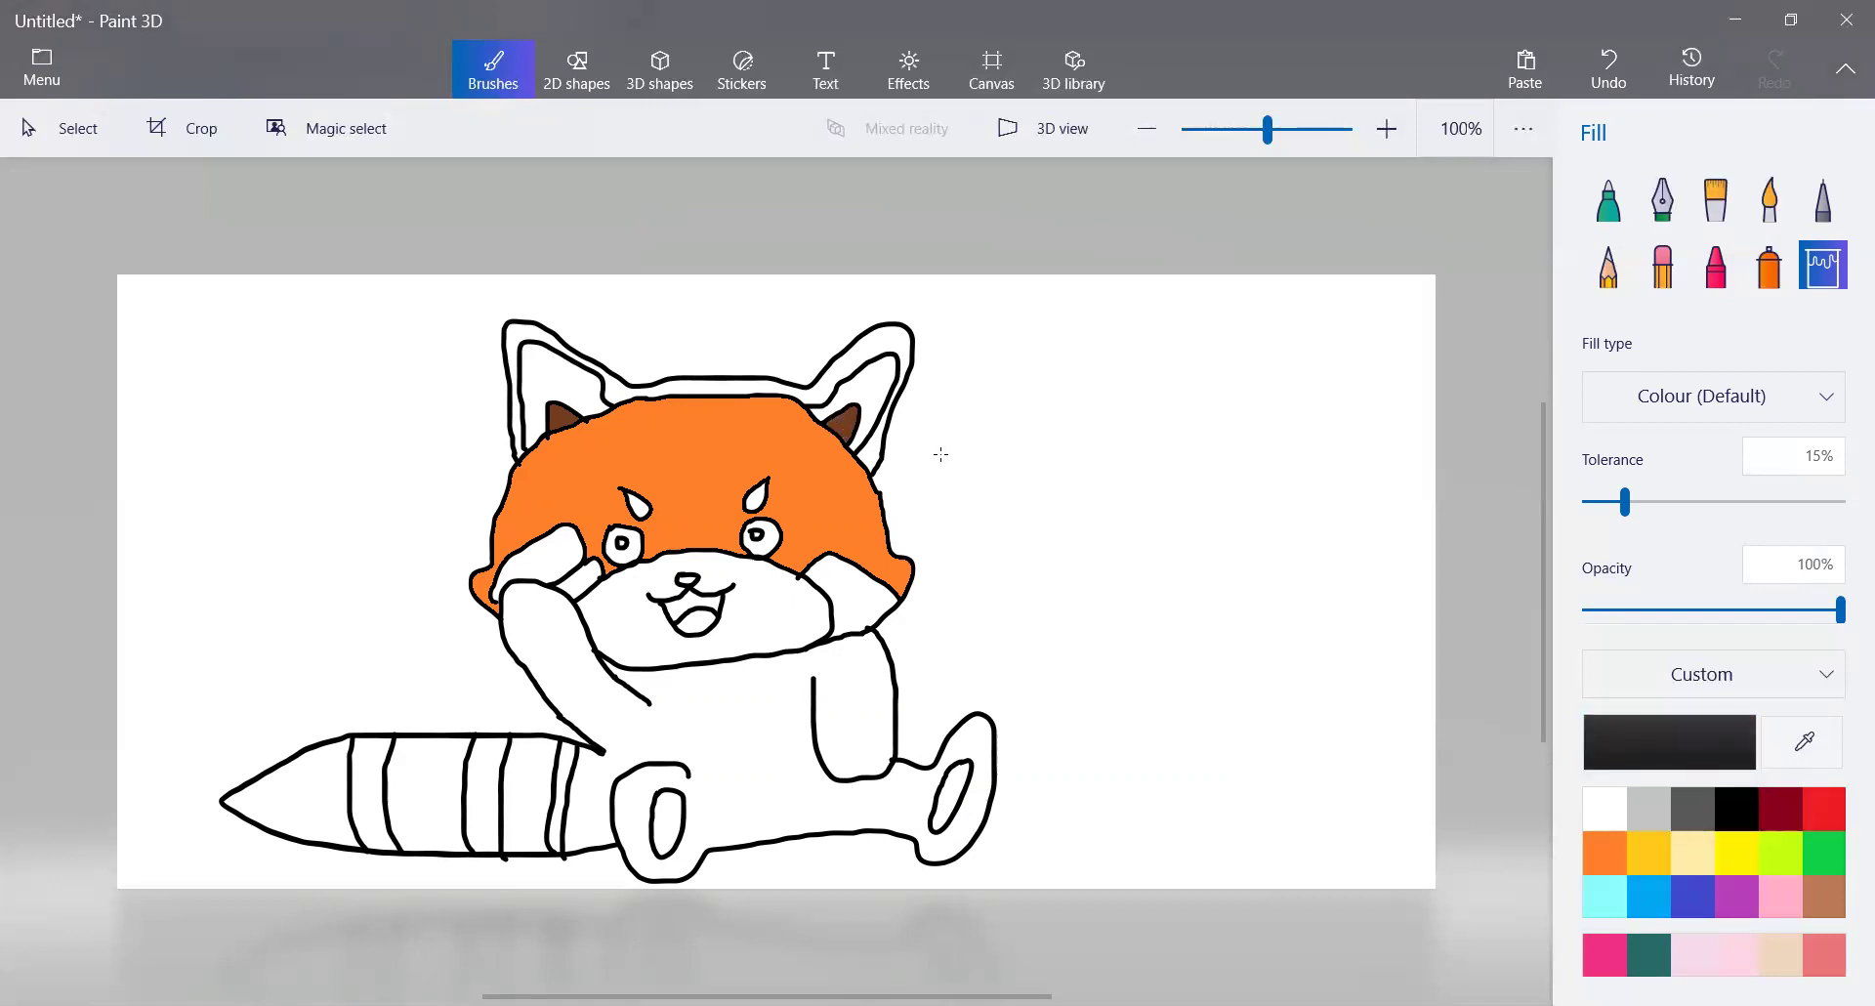
click(528, 333)
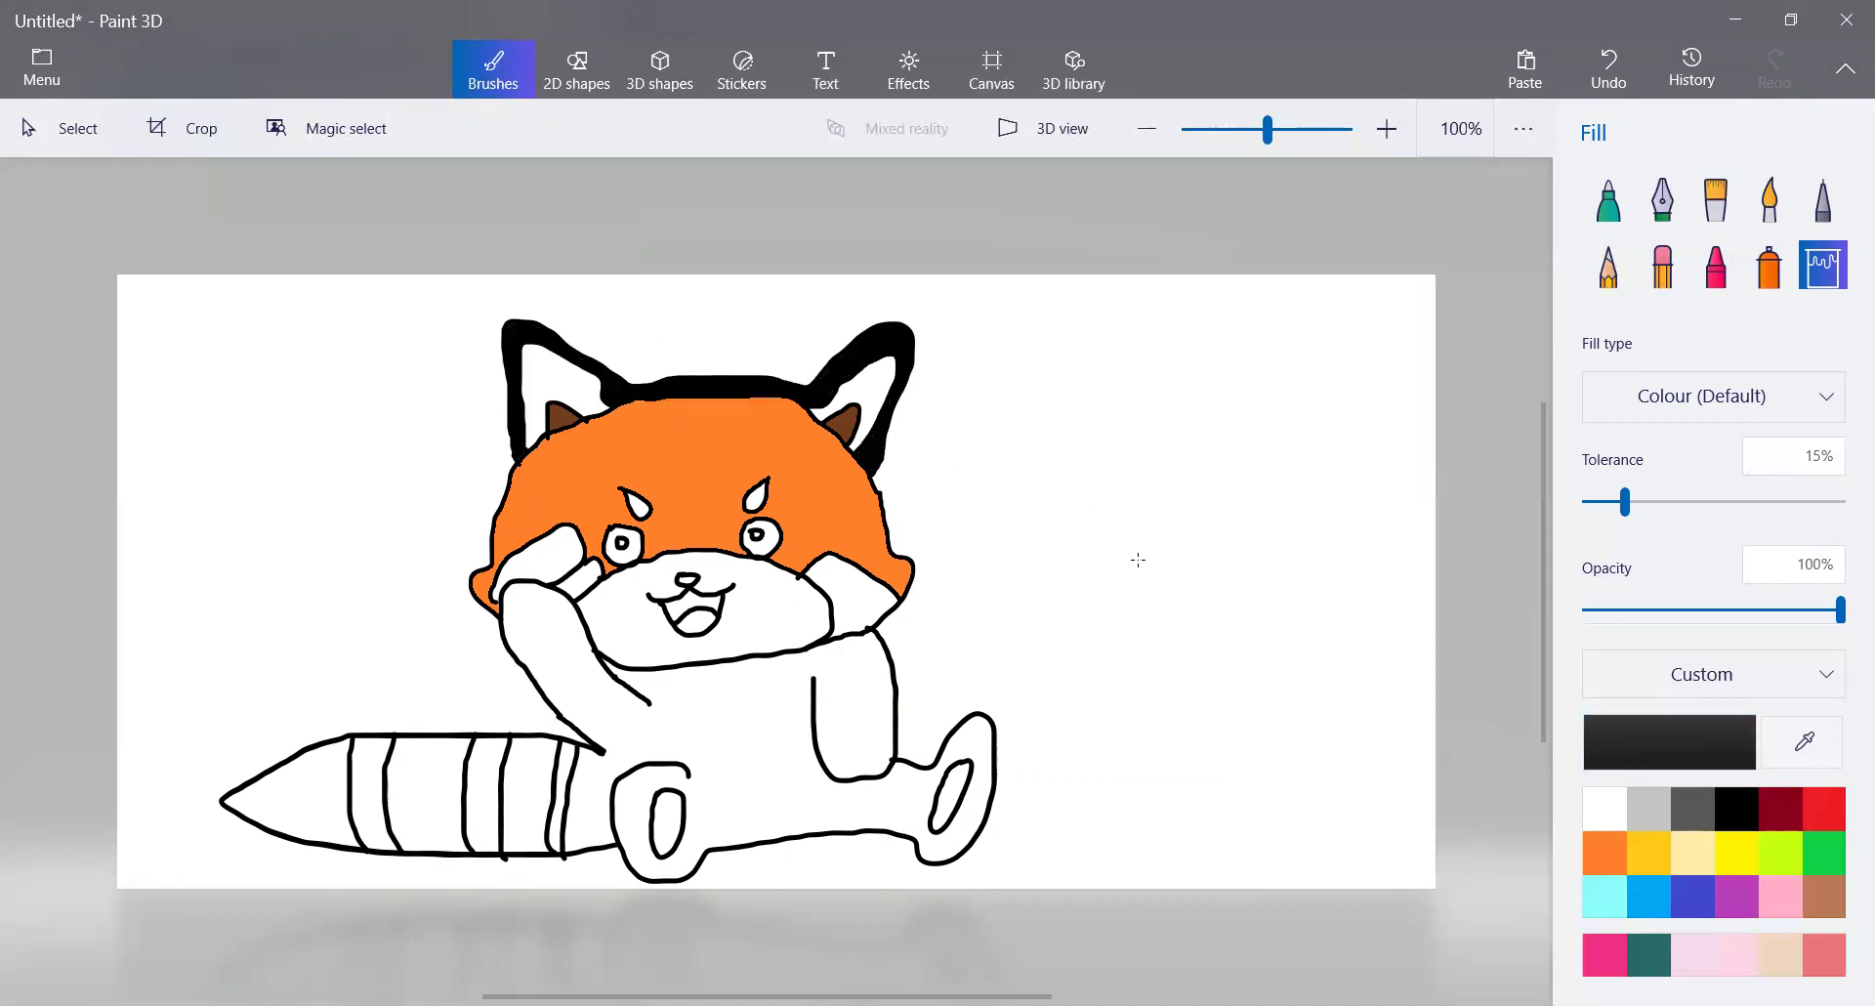
Mix a dark maroon from dark red, hex 580a1a, and fill the small inner triangles of both ears with it.
click(1784, 820)
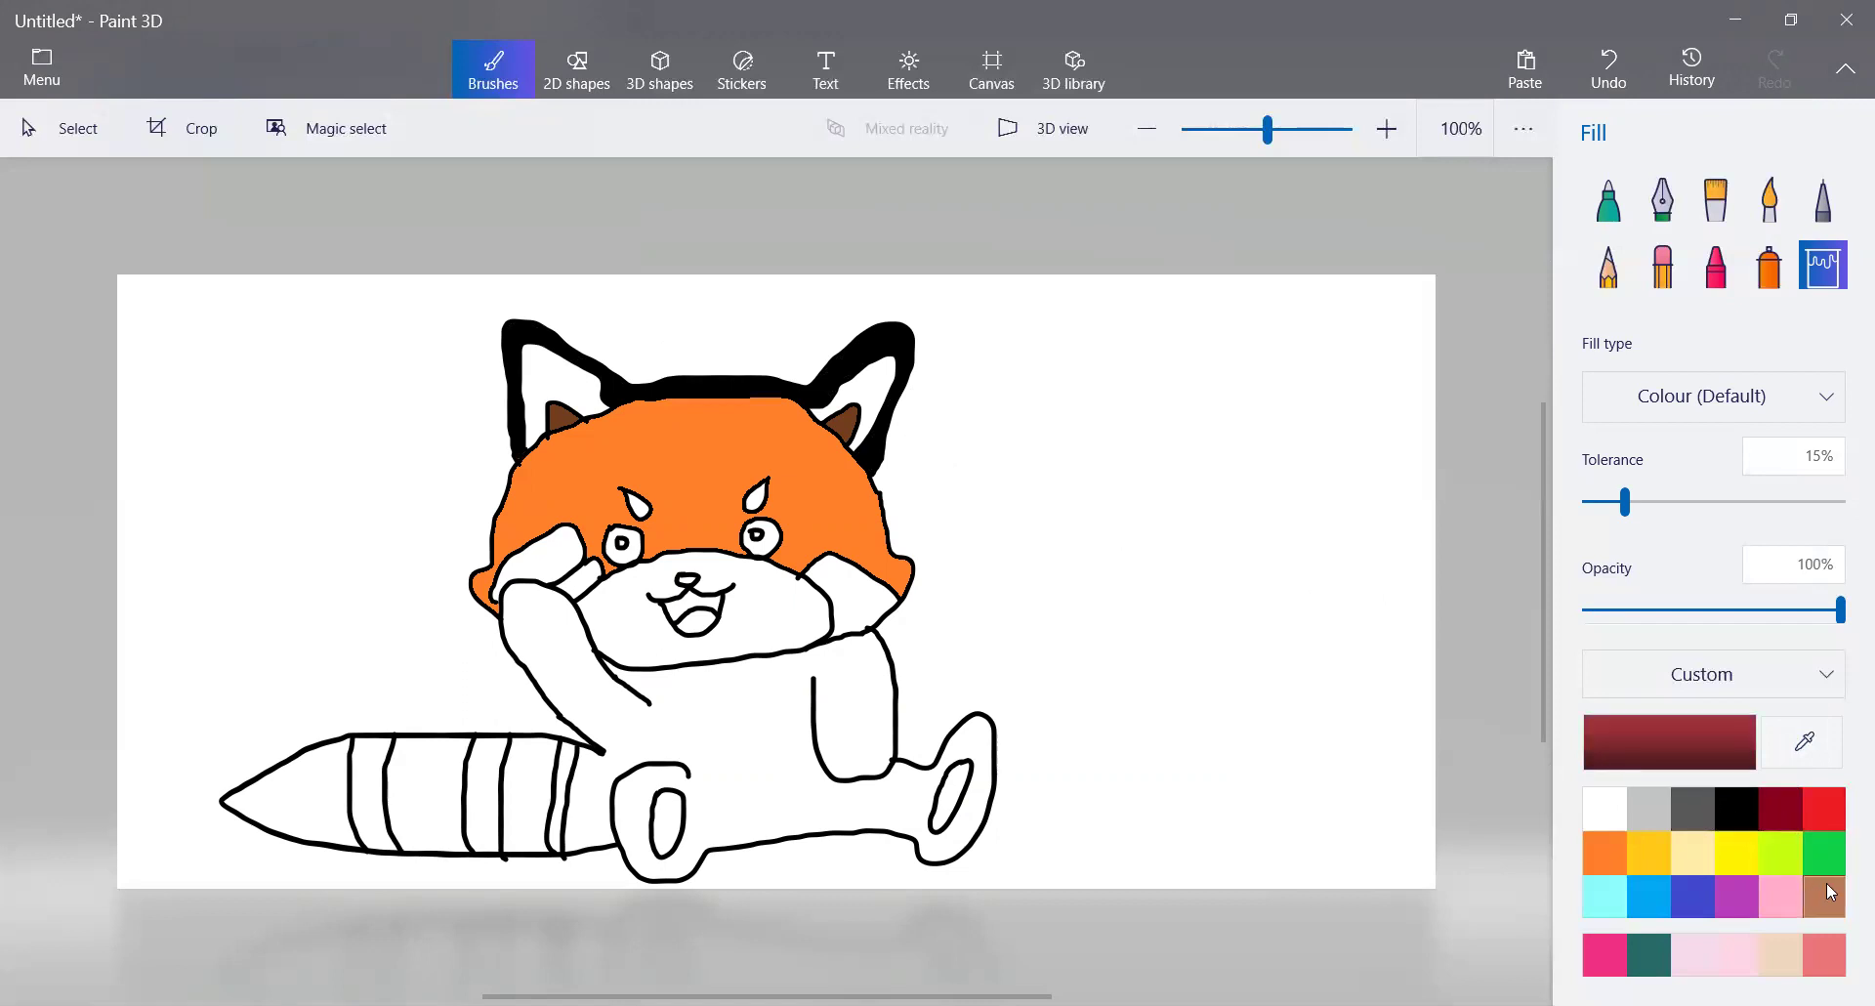
click(1803, 745)
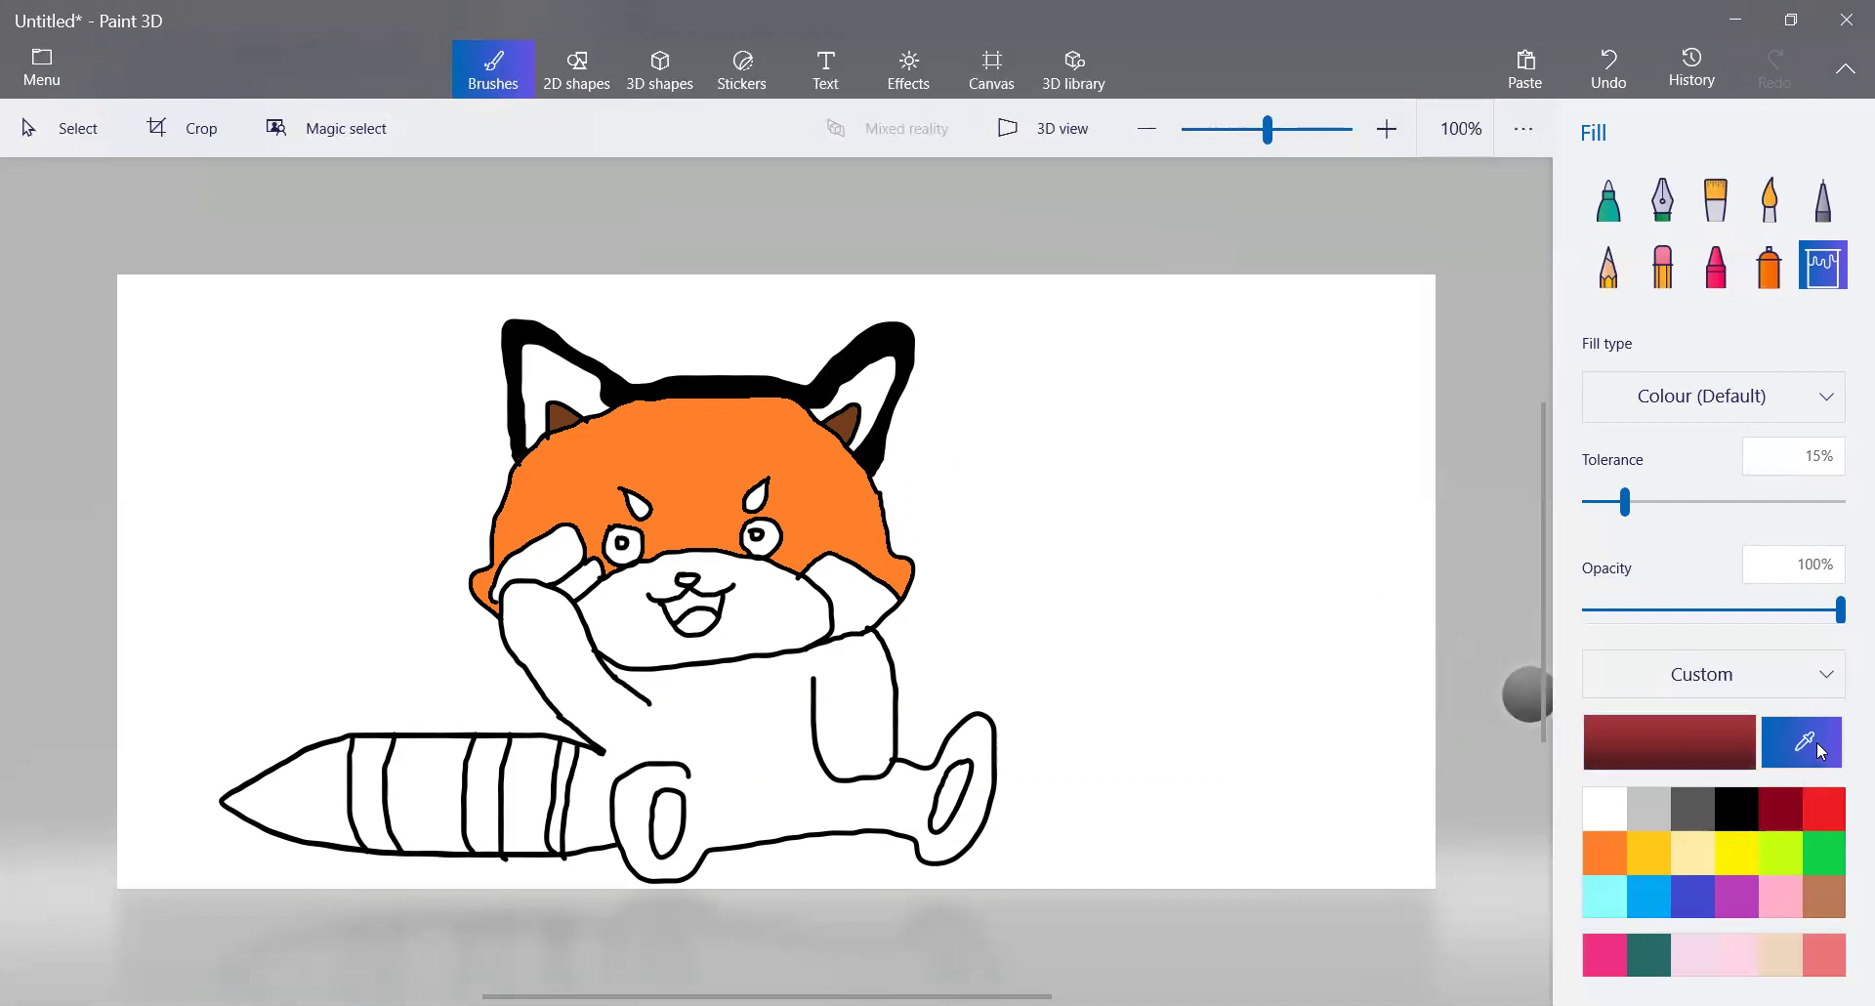
click(1739, 742)
drag(1044, 457, 1005, 515)
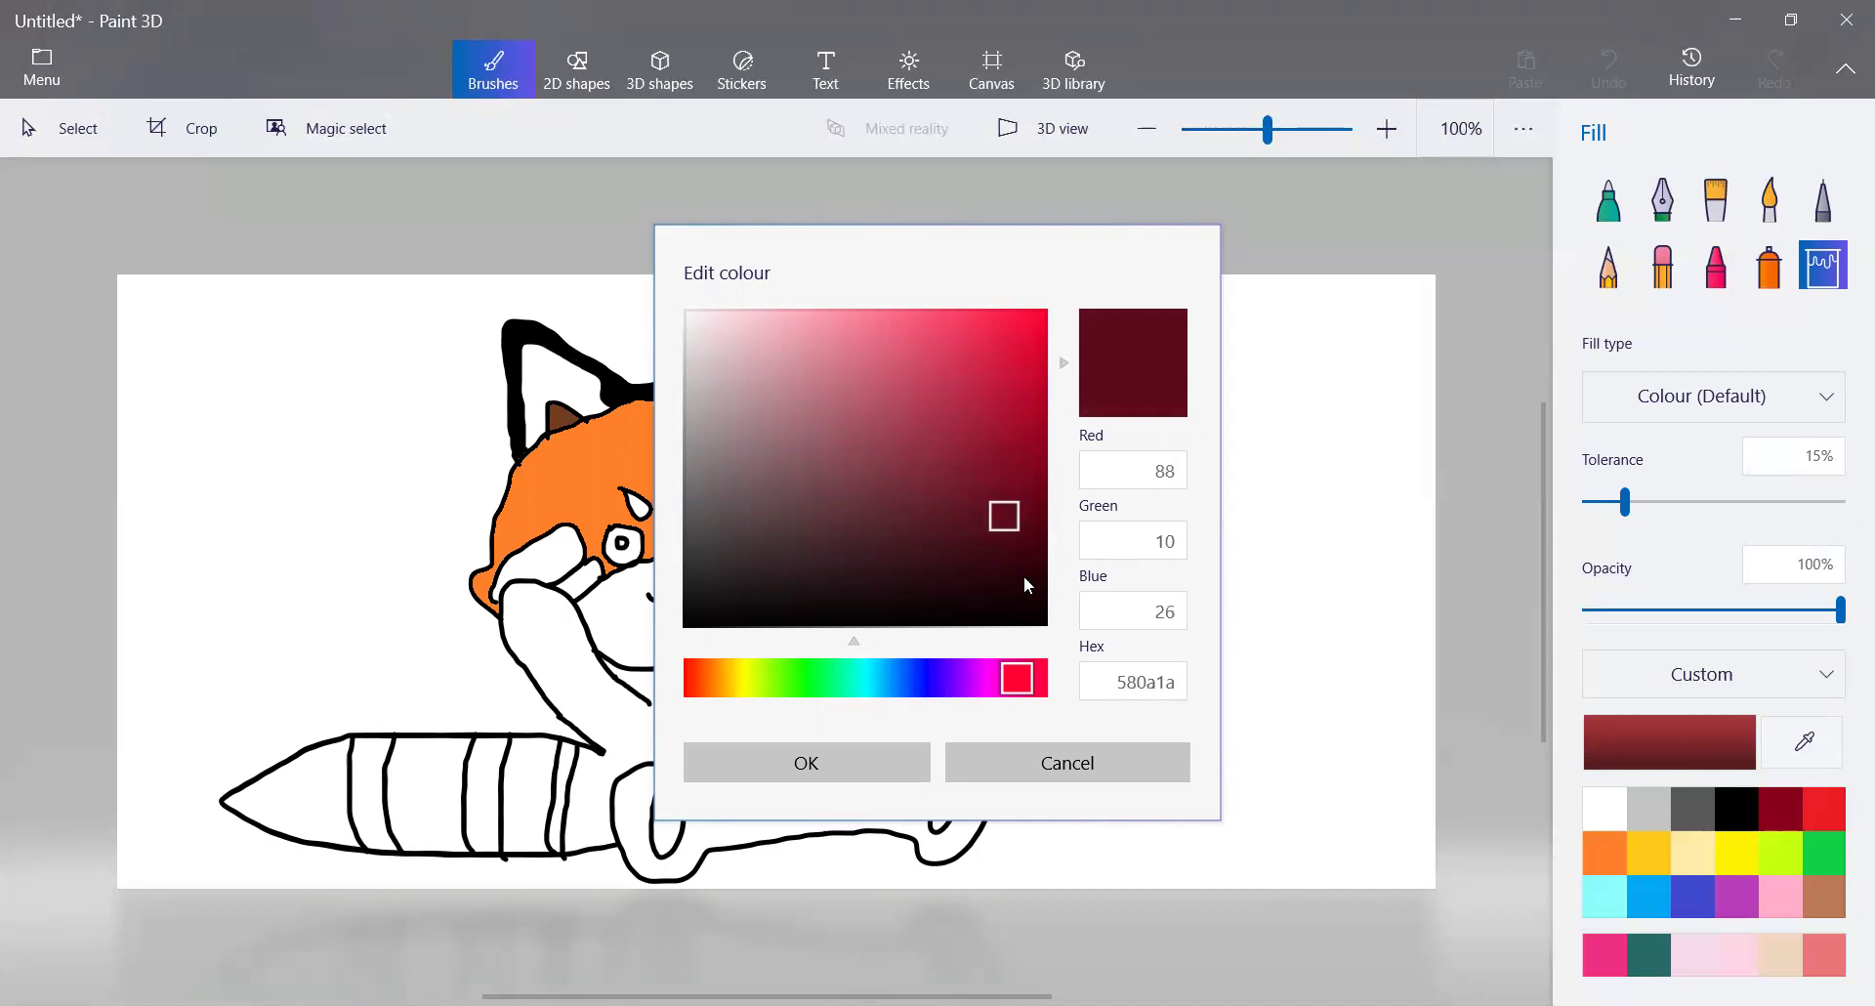
click(851, 777)
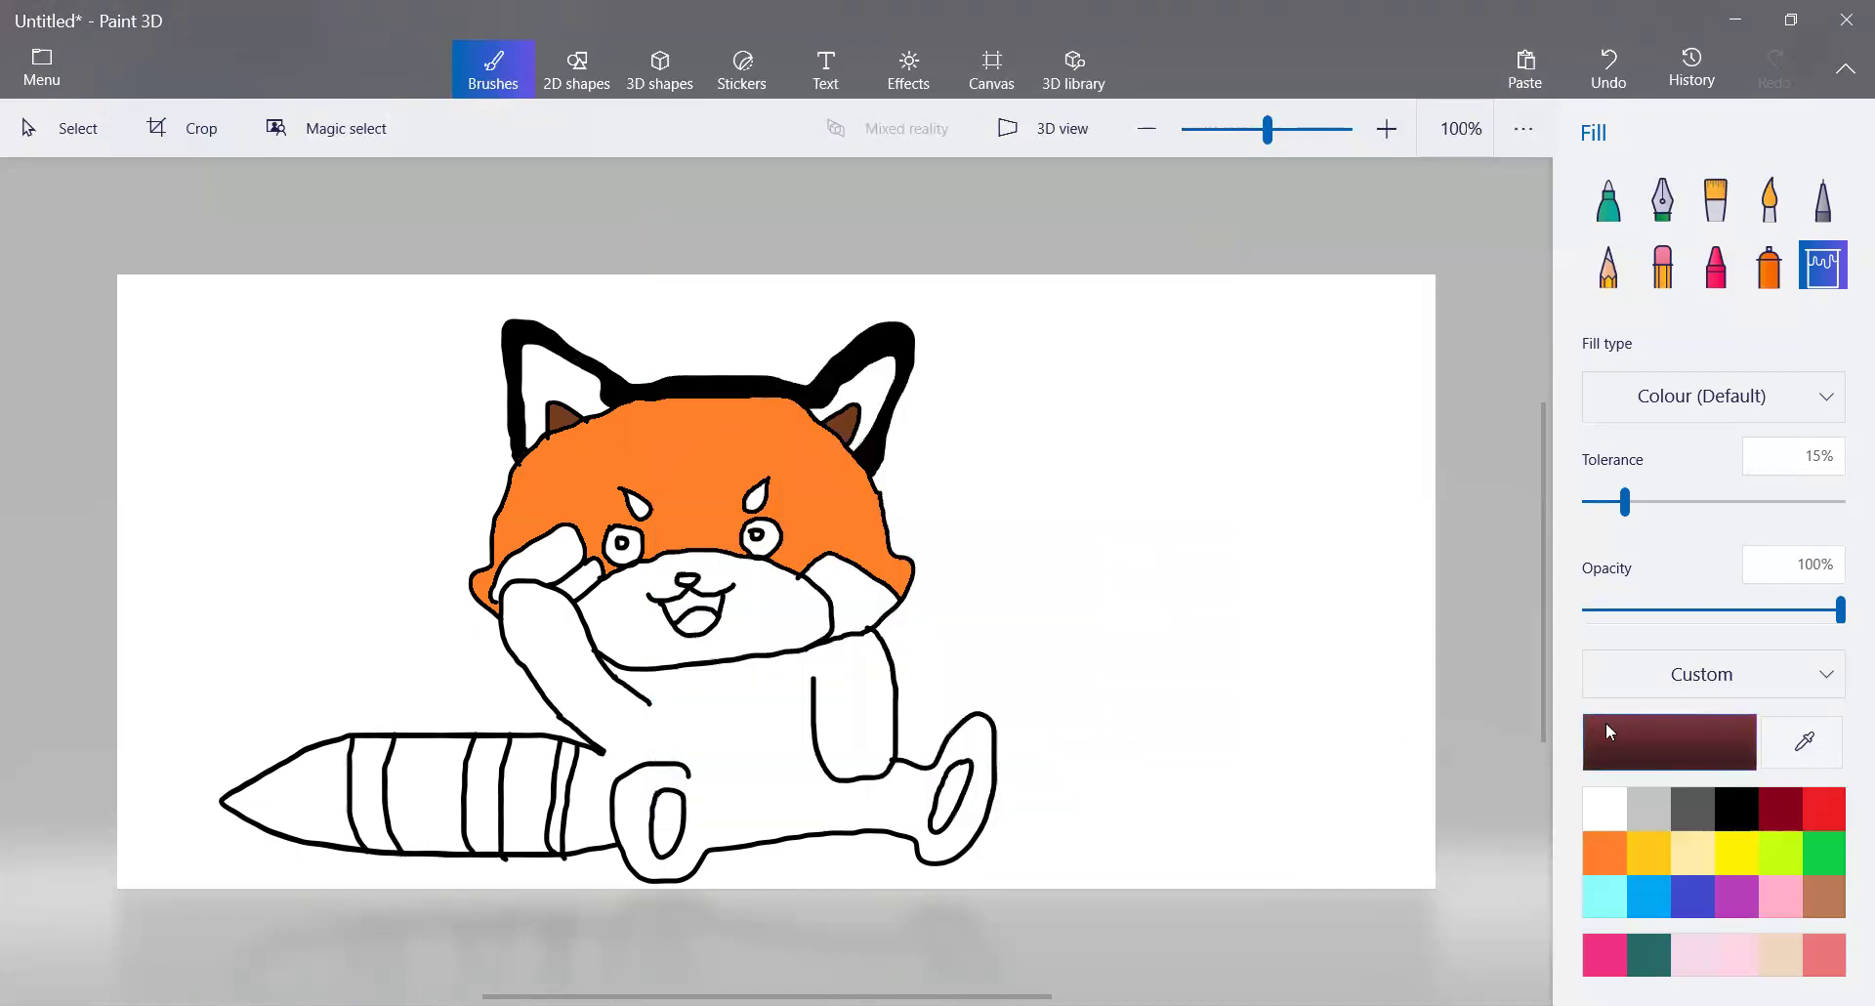
click(1680, 729)
click(837, 769)
click(559, 418)
click(834, 442)
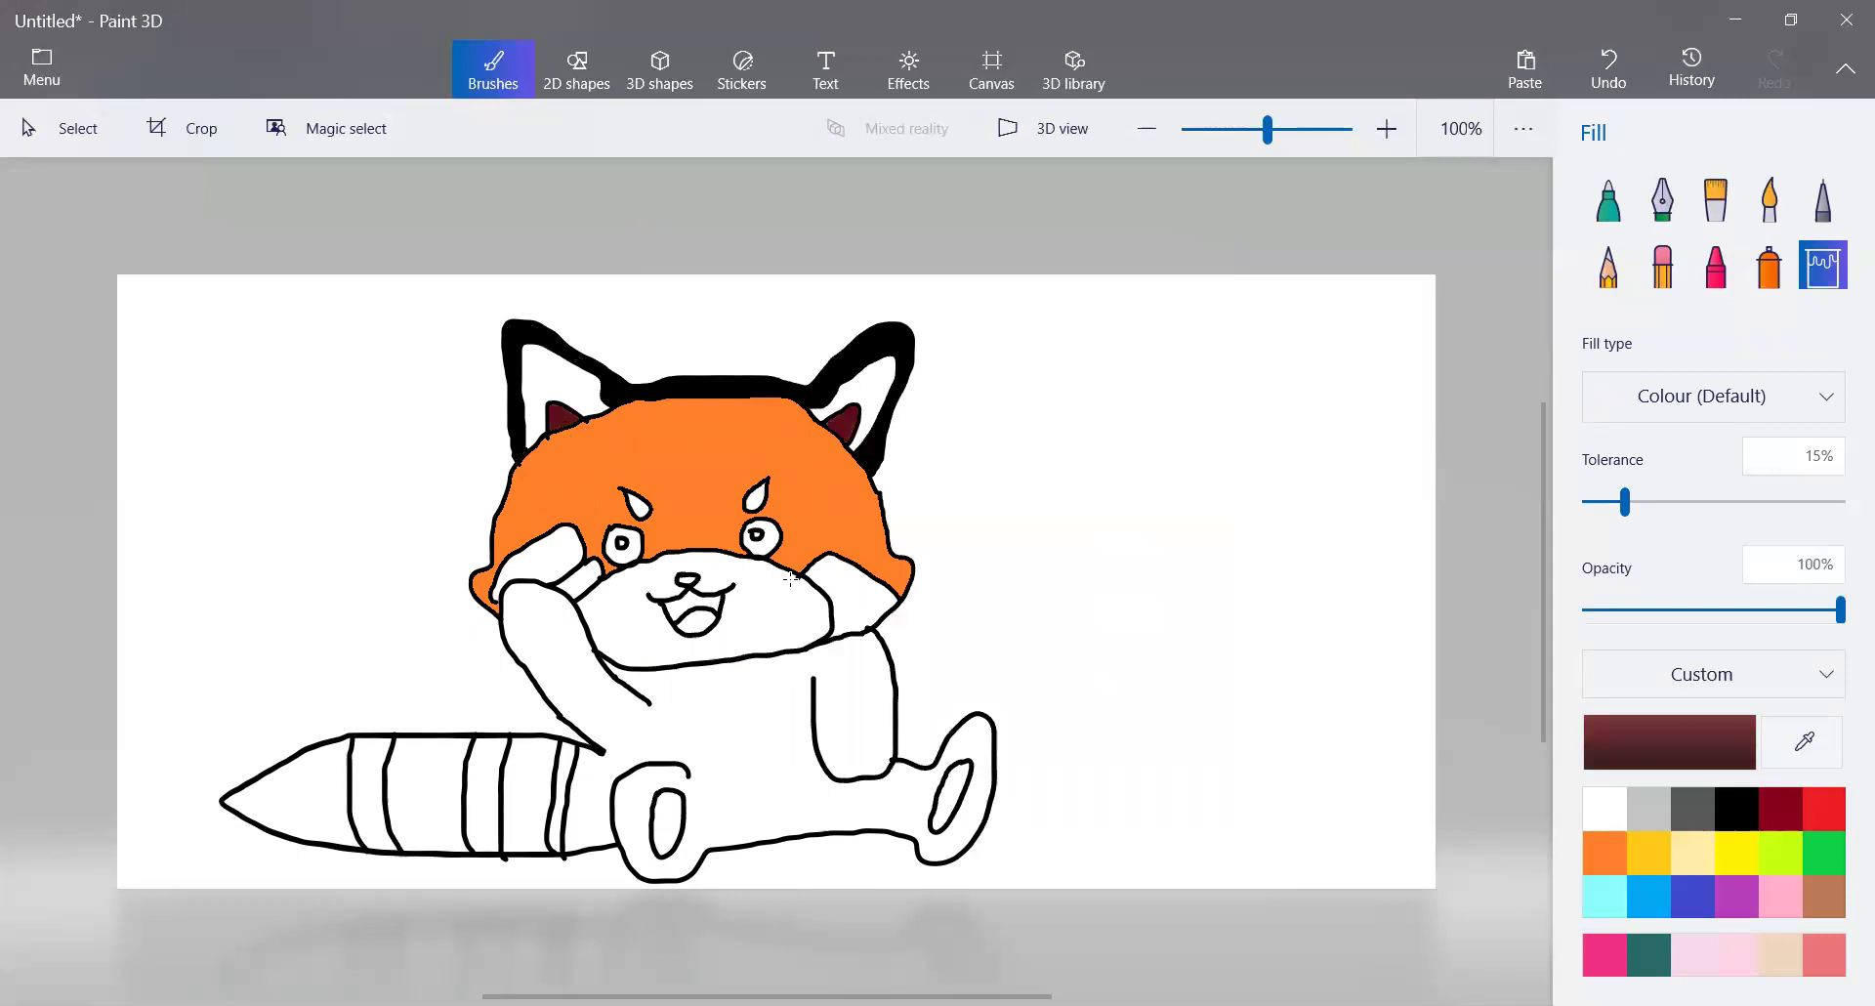
Fill the body, the tail tip, the wide tail bands and the patch between raised arm and muzzle with the dark maroon.
click(755, 676)
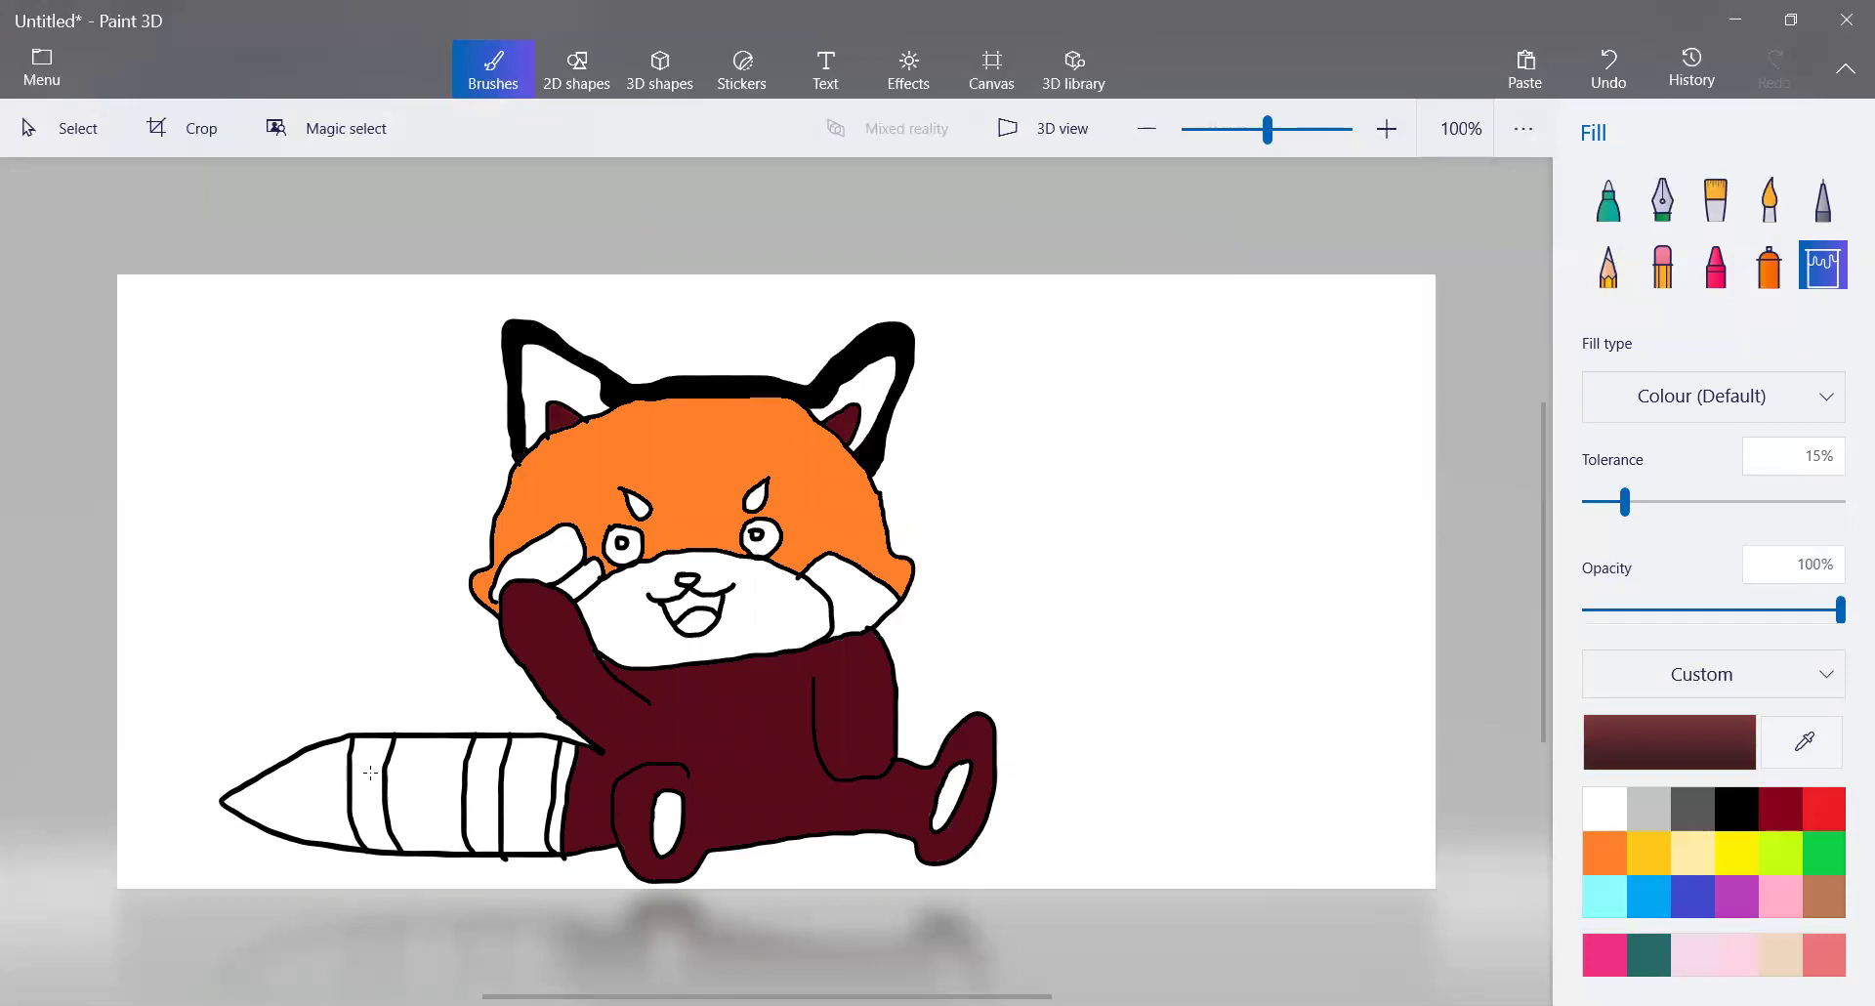
click(288, 796)
click(397, 780)
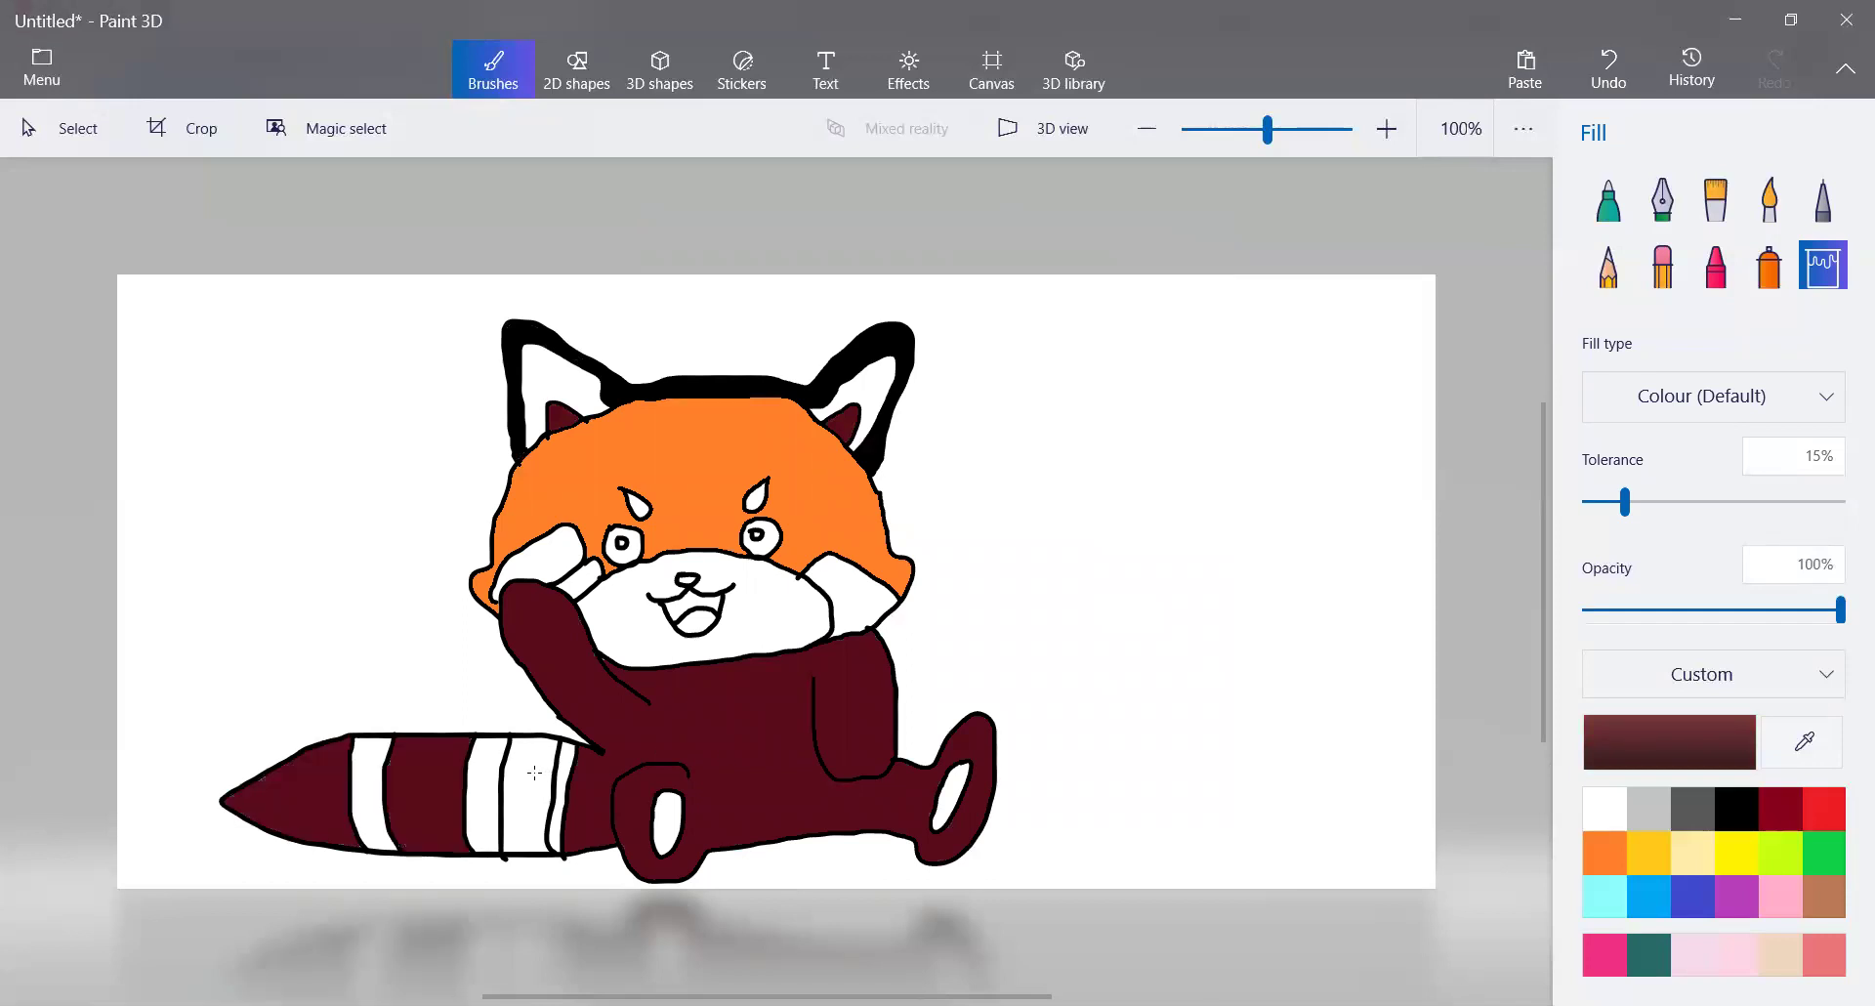
click(534, 773)
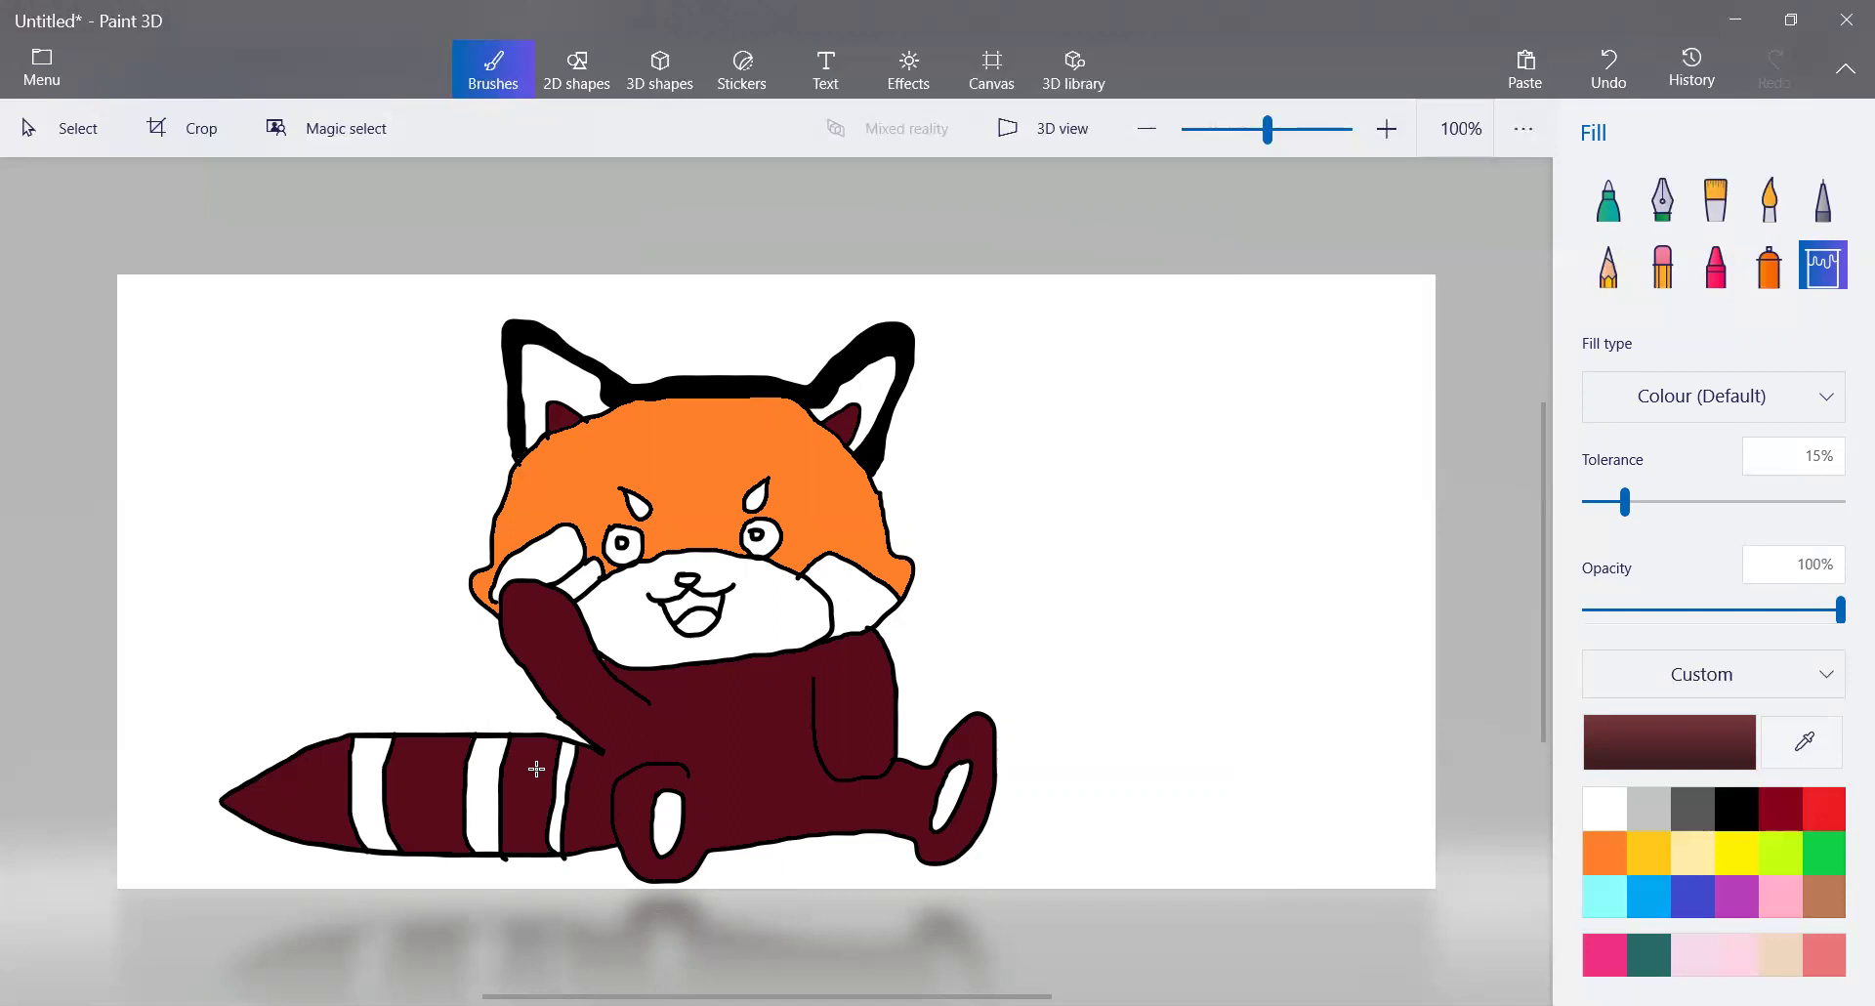
click(579, 582)
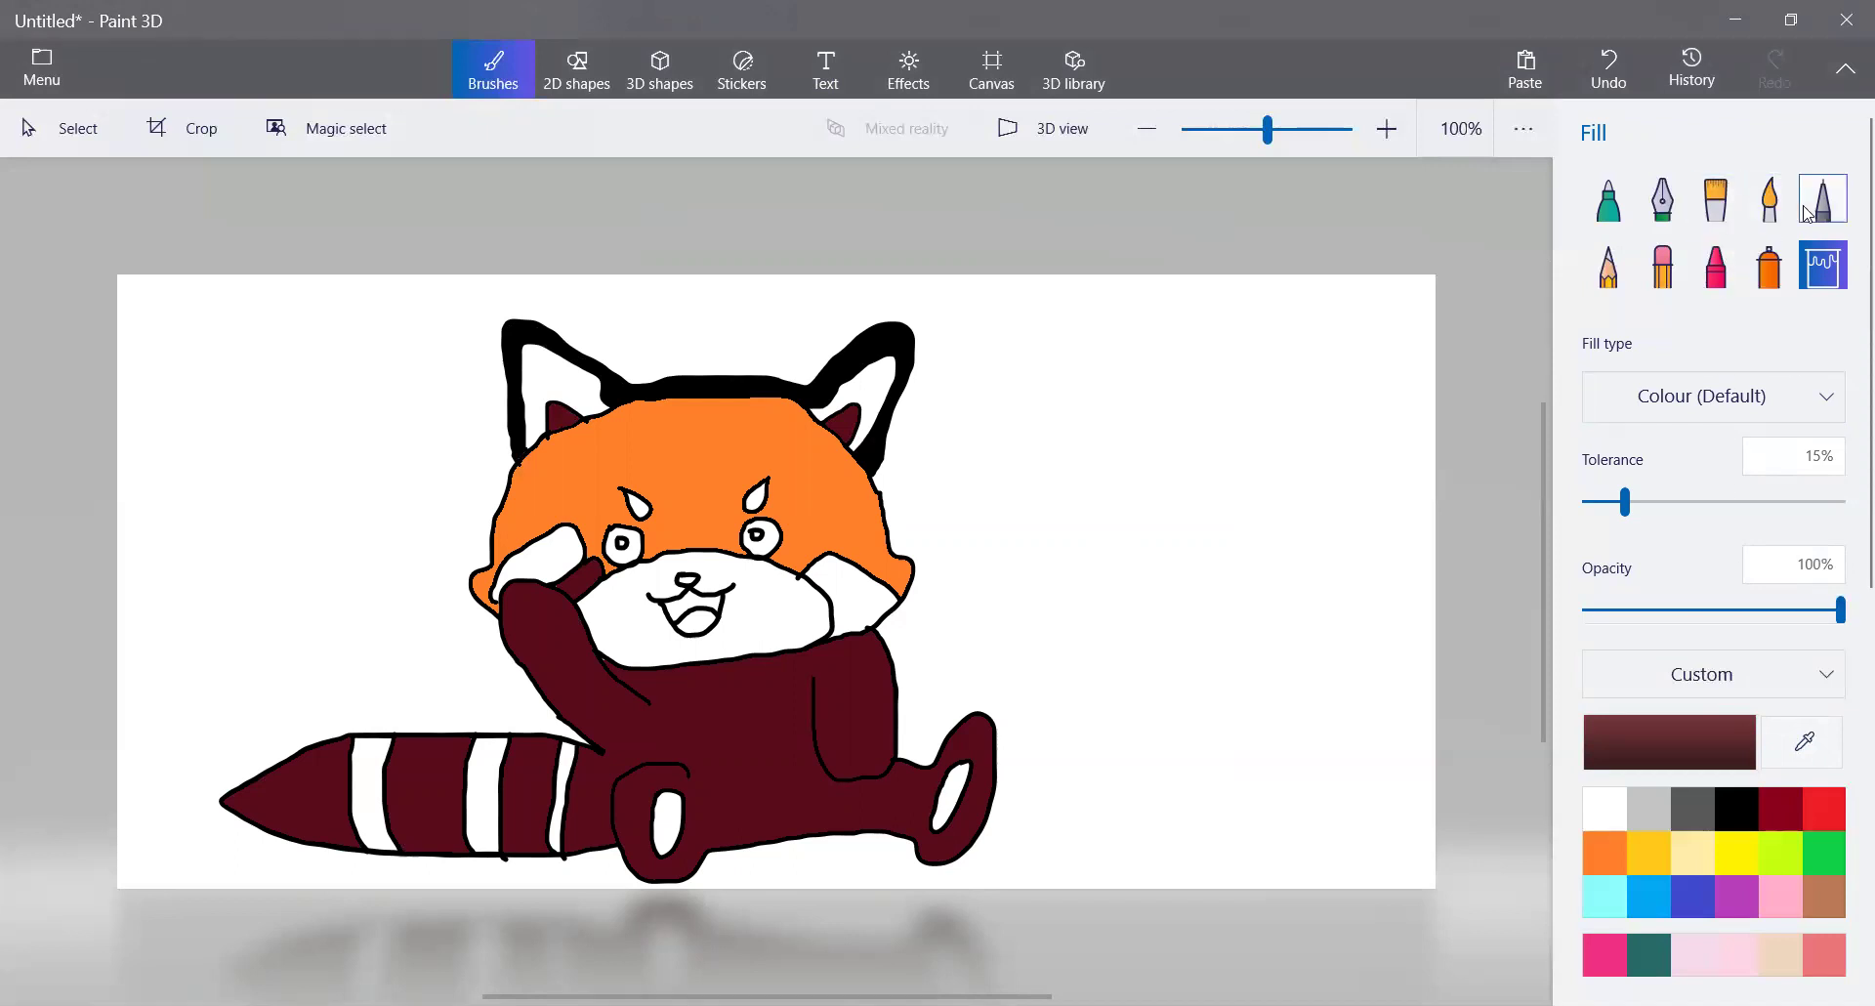
Draw a curved maroon Marker line across the white cheek opposite the raised arm and fill its muzzle side with maroon.
click(1608, 200)
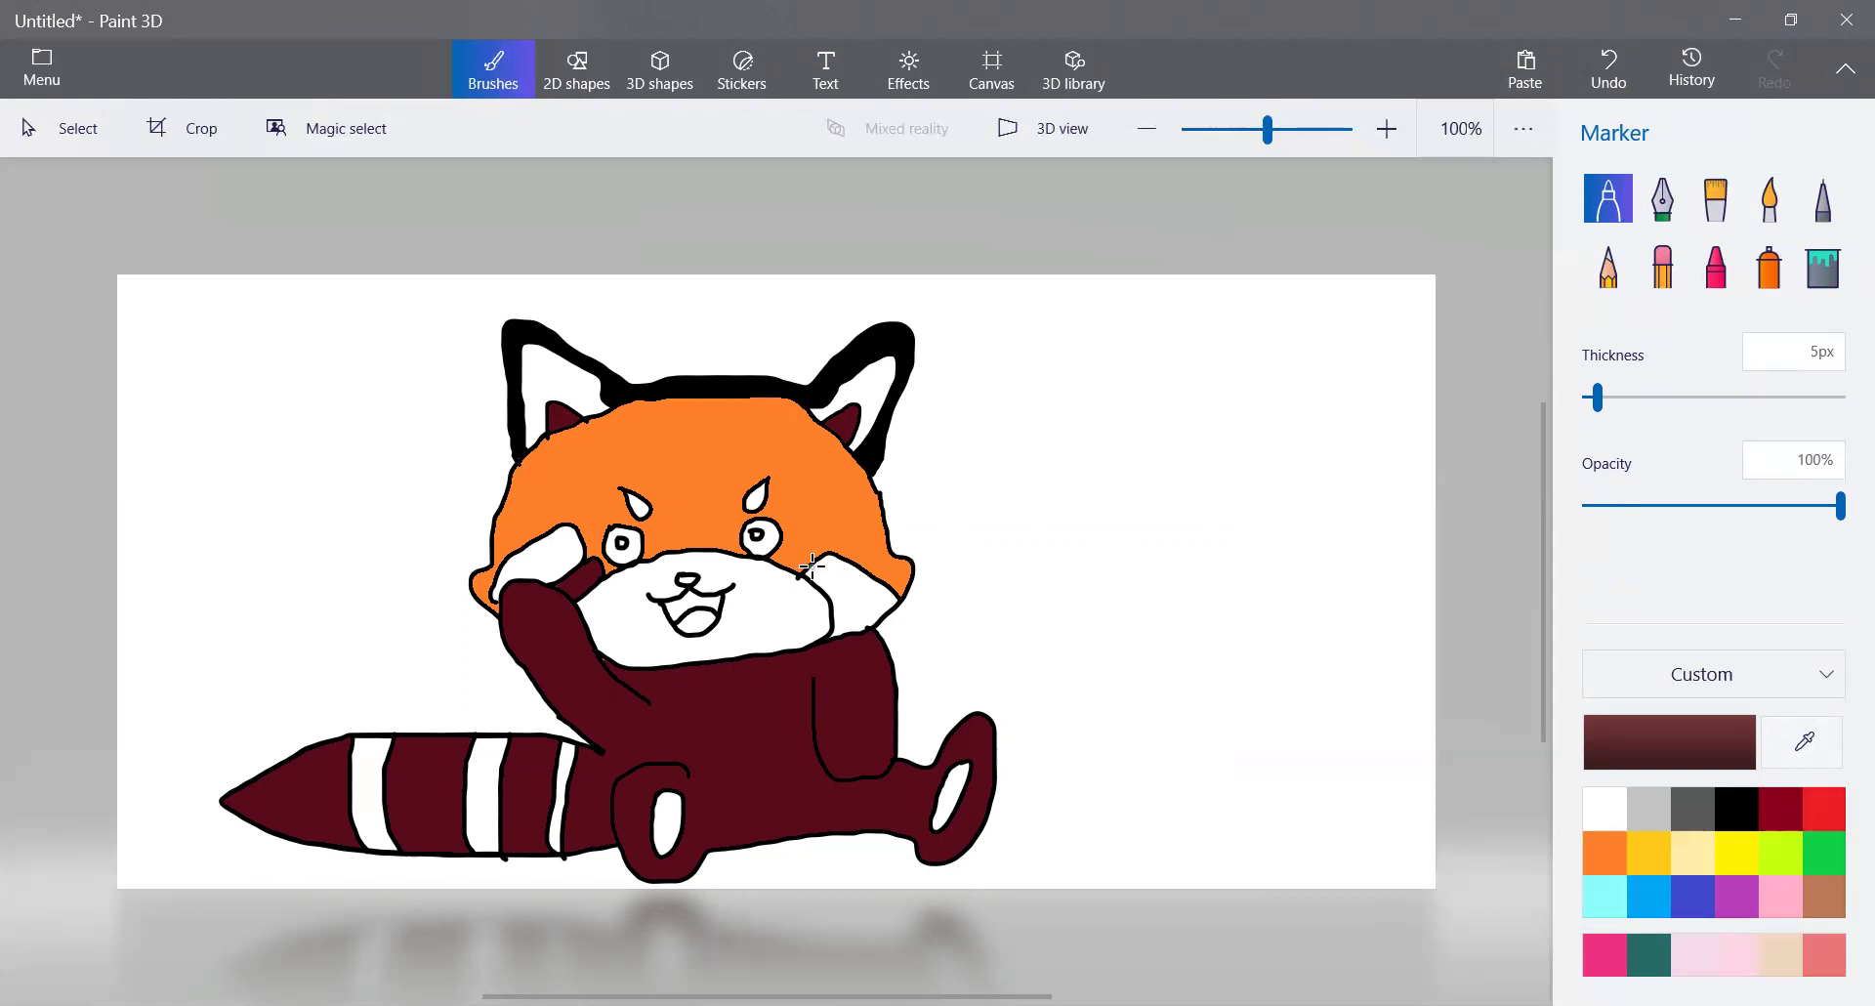
drag(811, 564, 863, 628)
click(1840, 257)
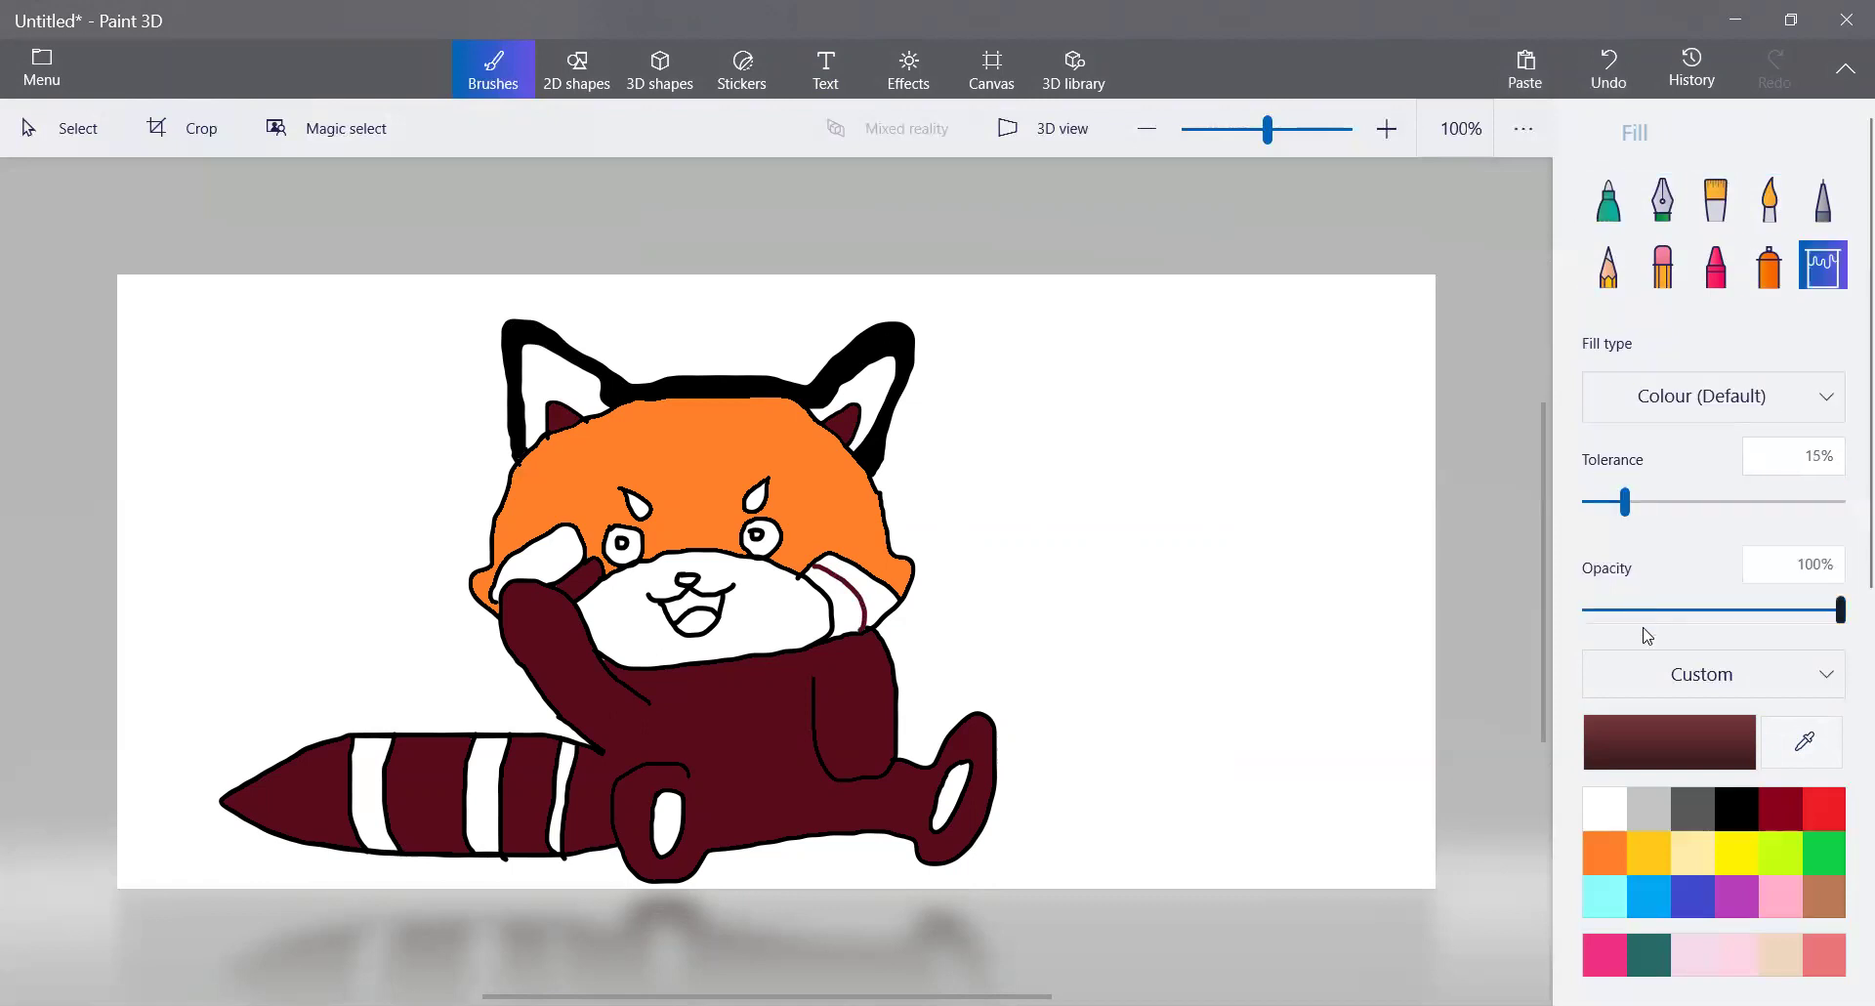
click(849, 601)
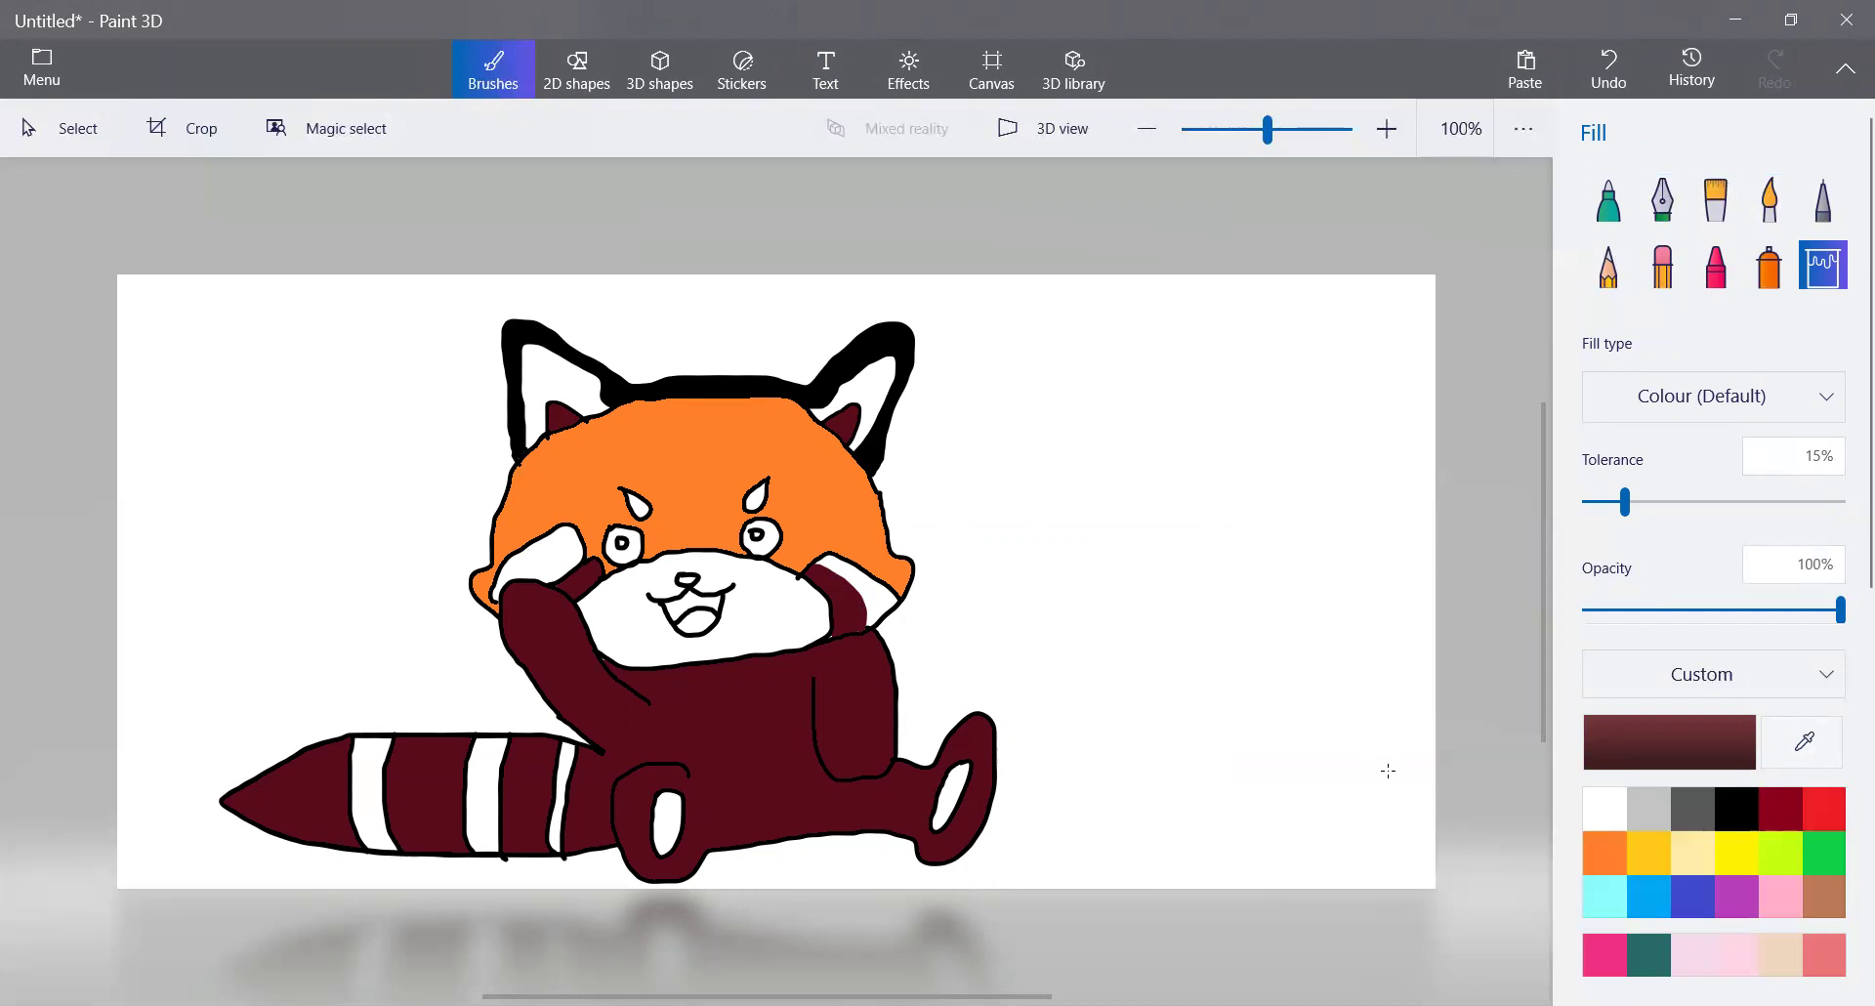
Fill the three narrow white tail stripes with orange.
click(1605, 852)
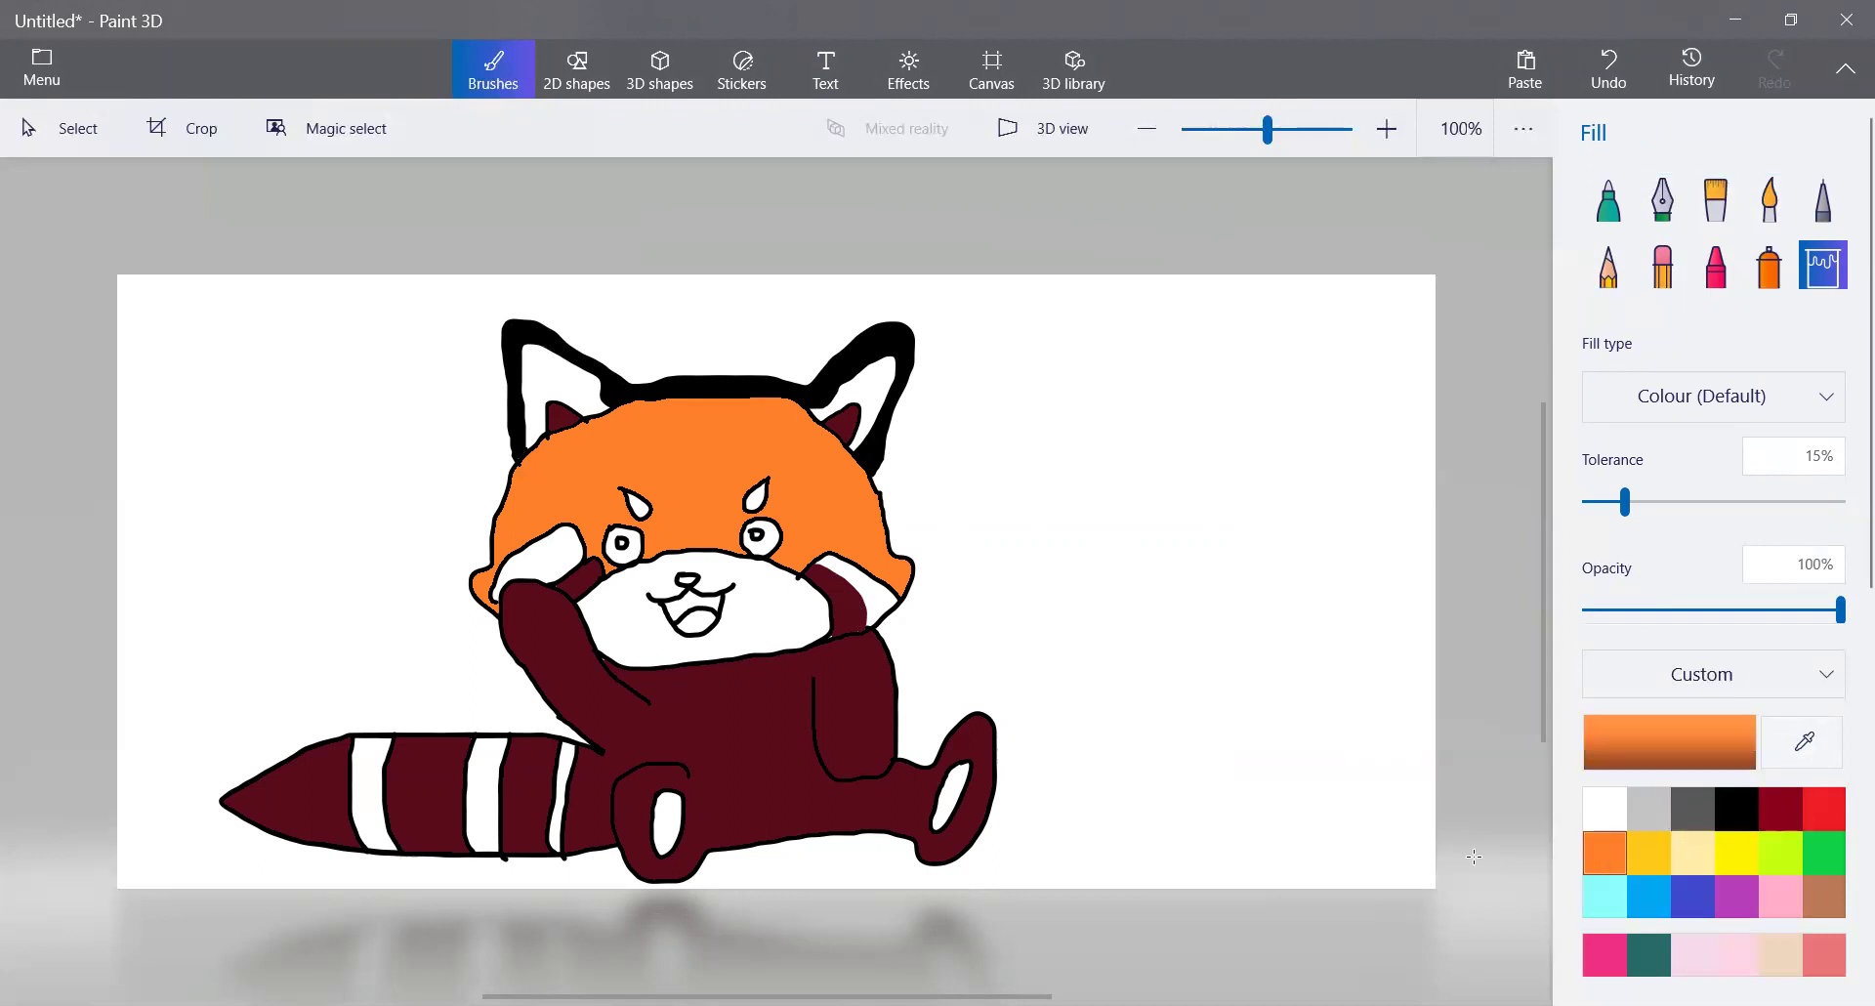
click(373, 782)
click(483, 777)
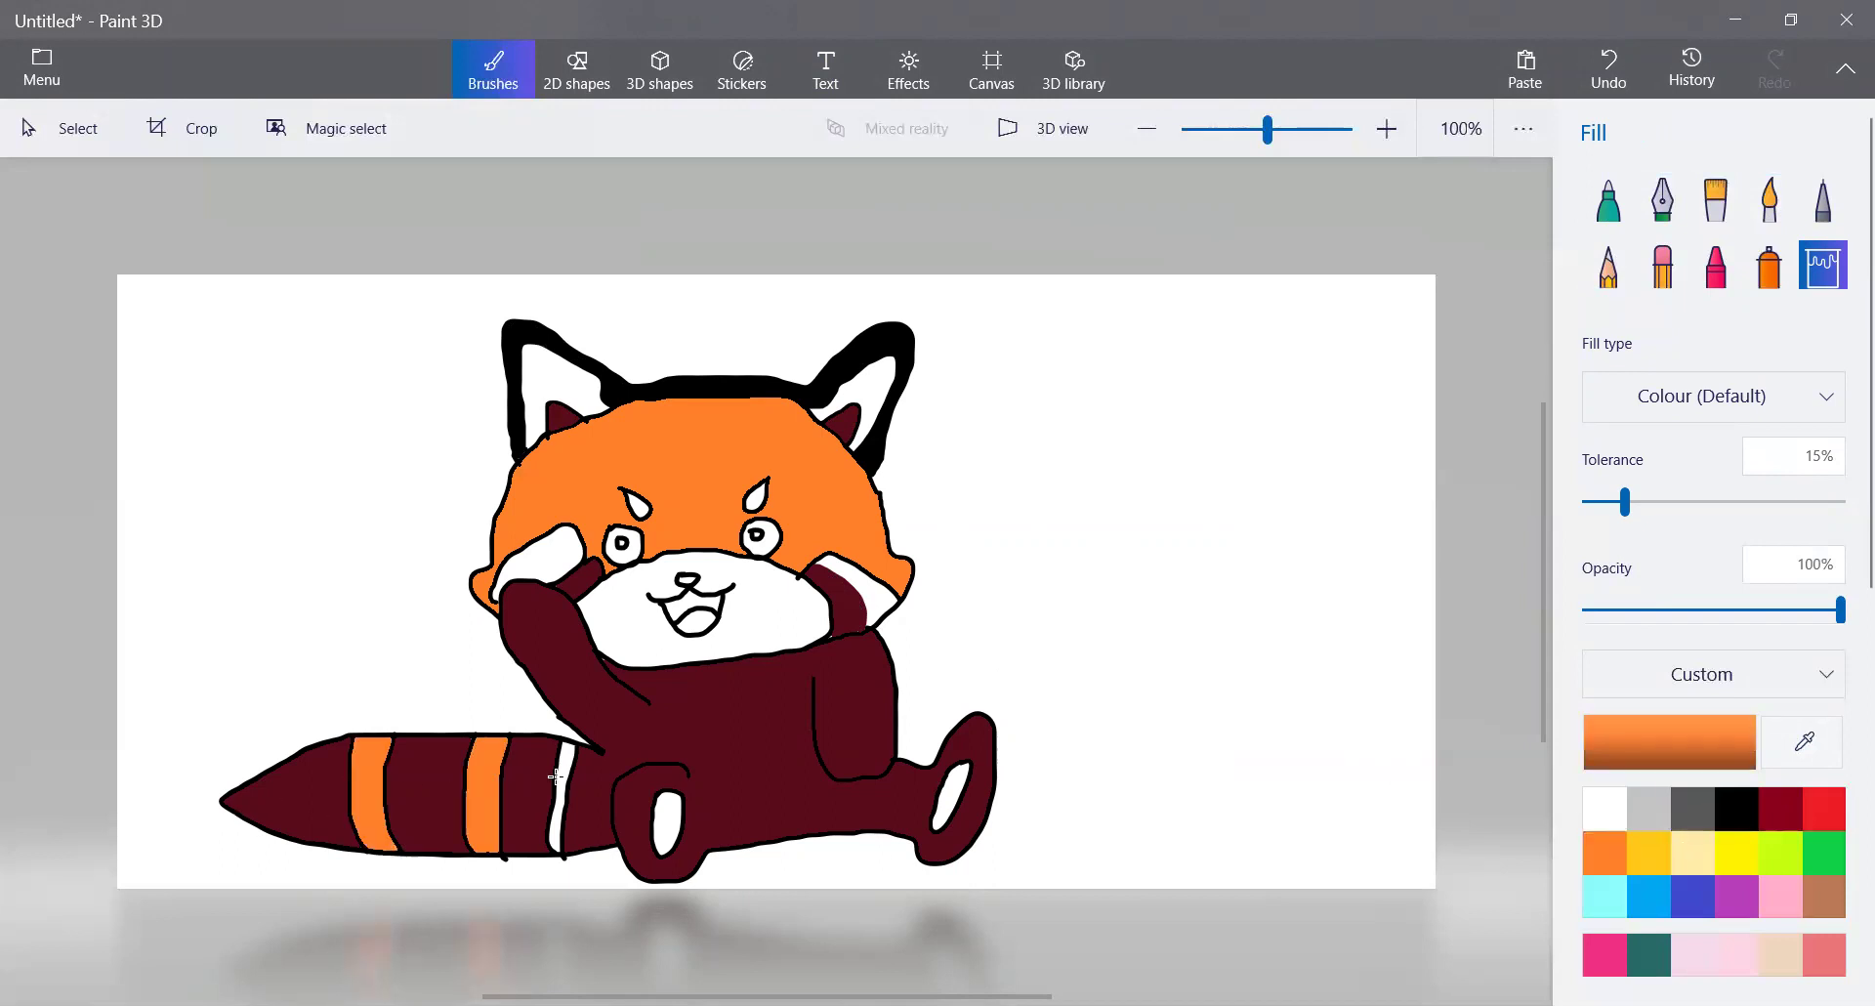
click(565, 779)
Fill the oval sole pads on both feet with the custom beige colour.
click(1791, 947)
click(674, 814)
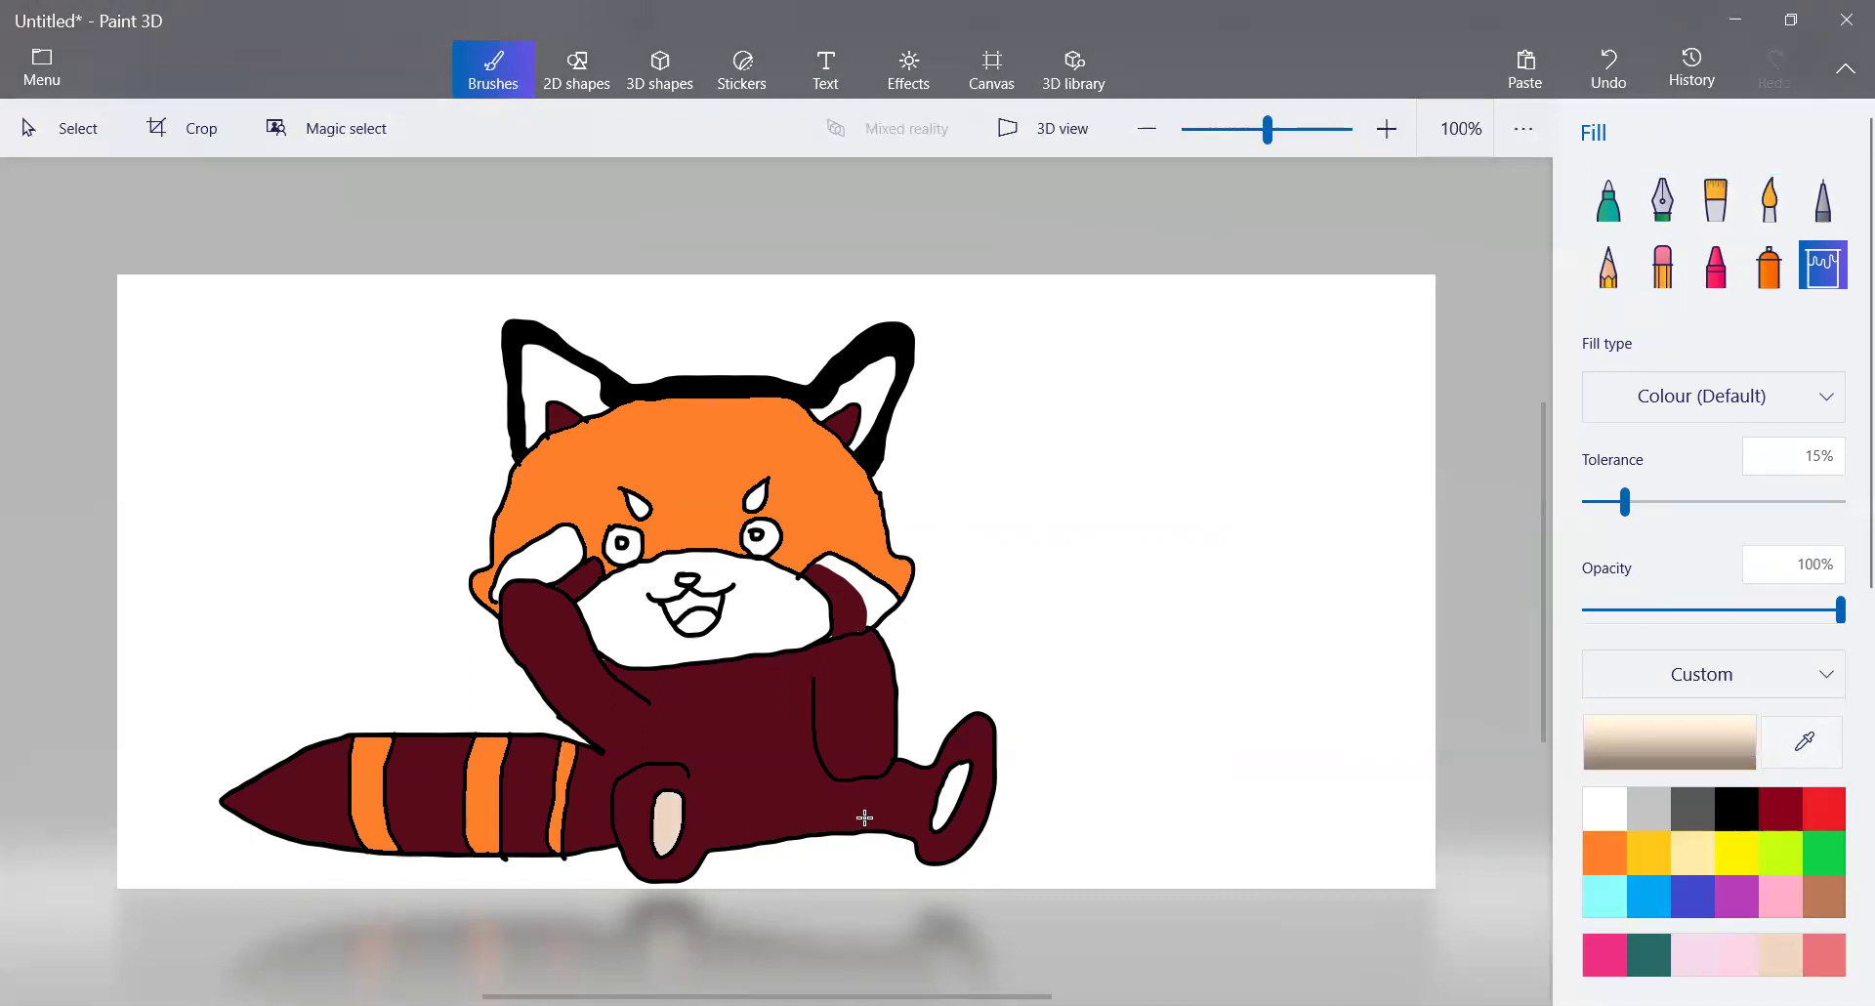
click(955, 792)
Fill the tongue with the custom hot pink and the mouth interior above it with dark red.
click(1605, 954)
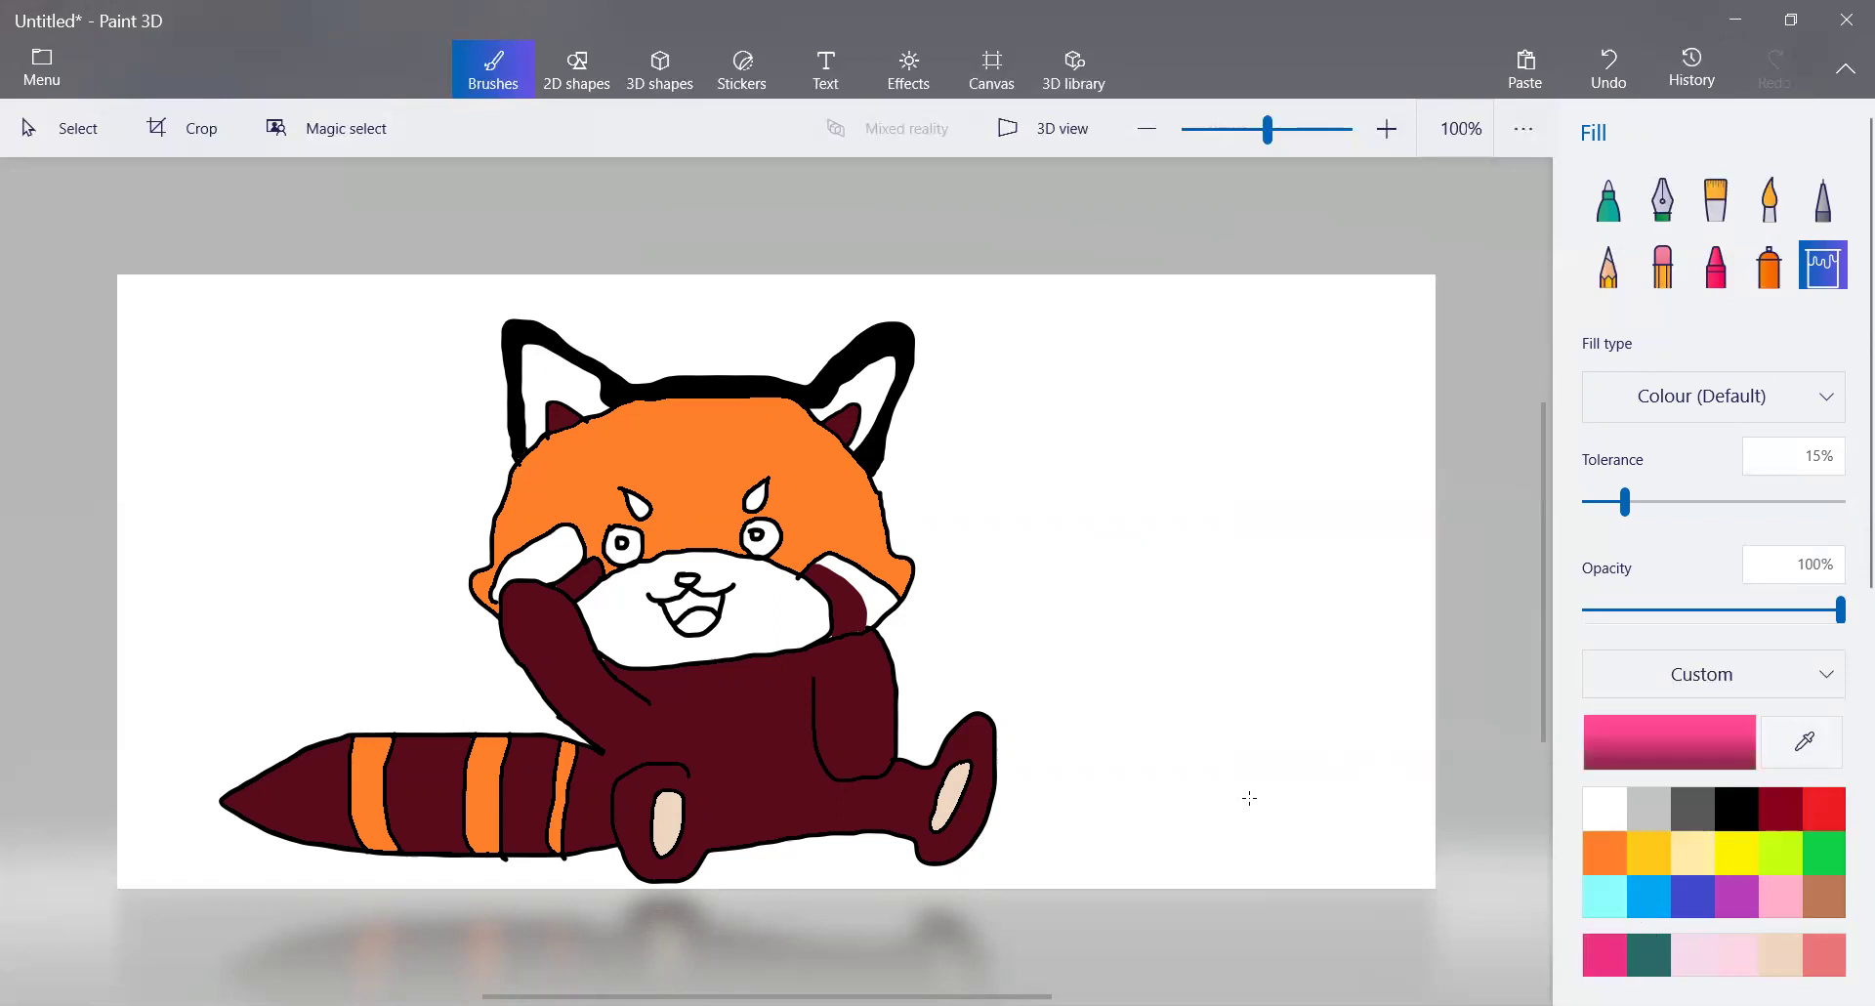
click(695, 621)
click(1779, 809)
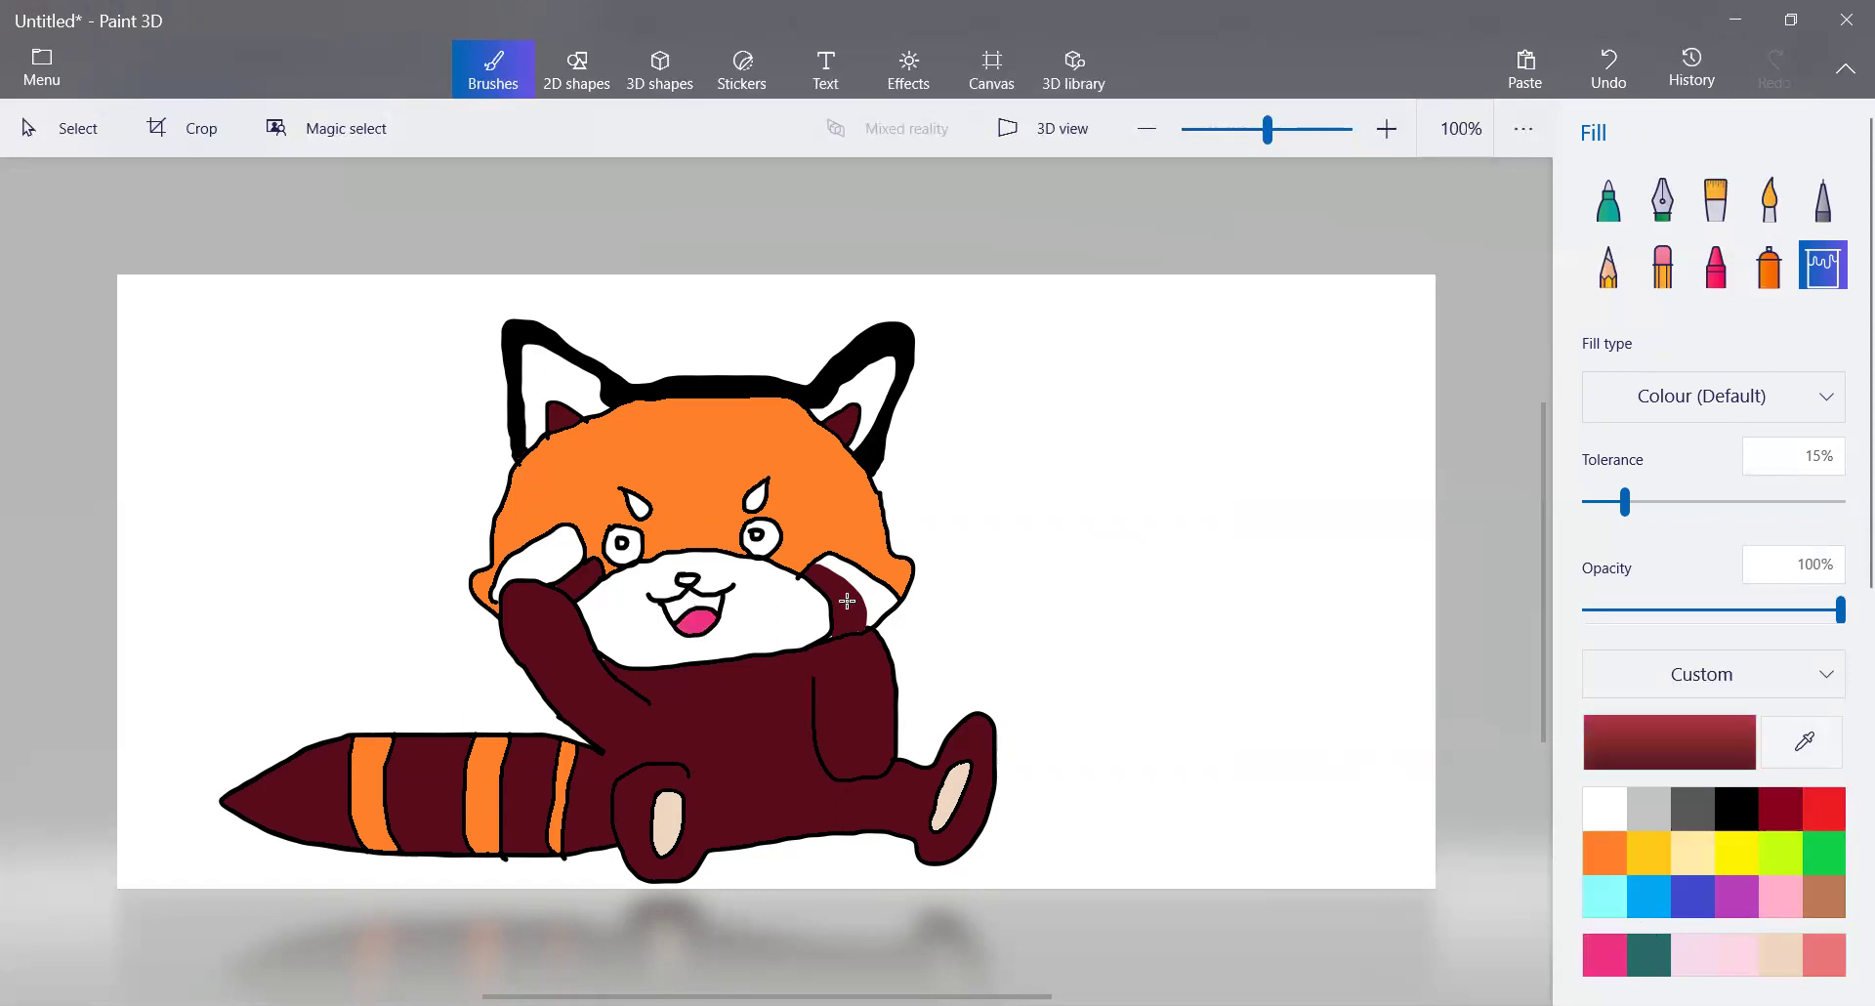
click(685, 599)
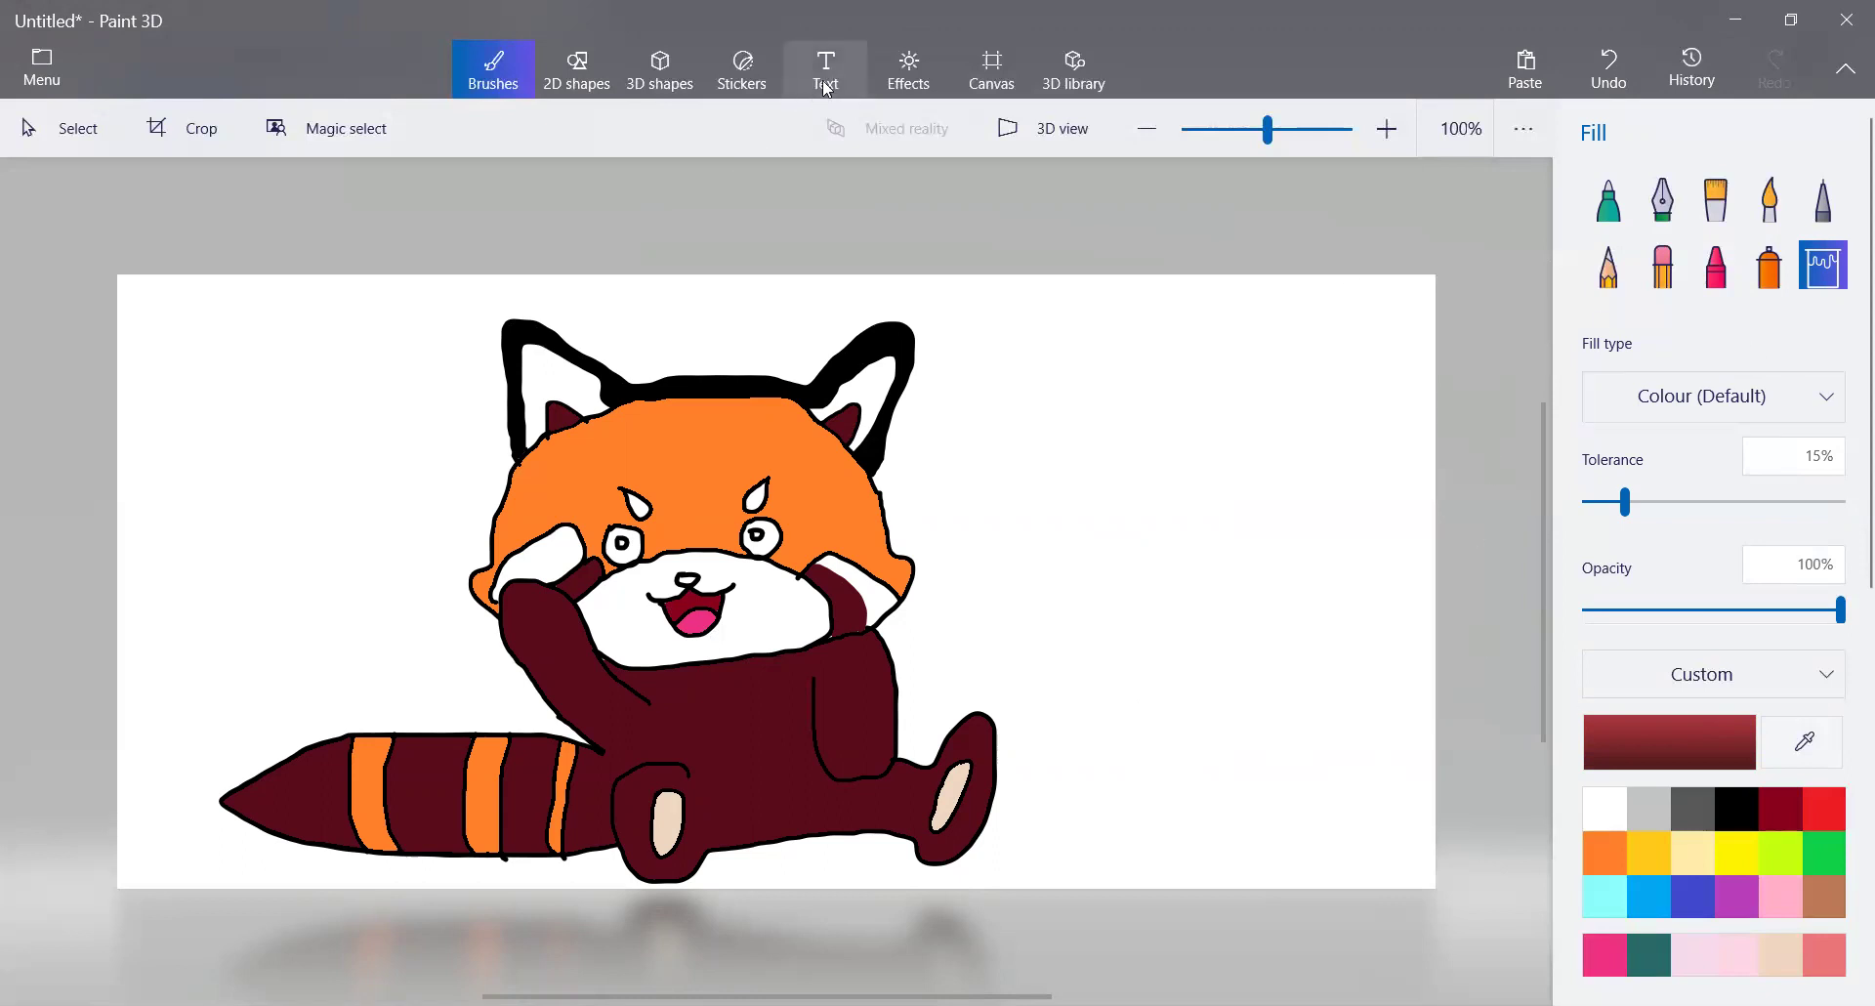
Fill both eyes with black around their small white highlights.
click(1722, 809)
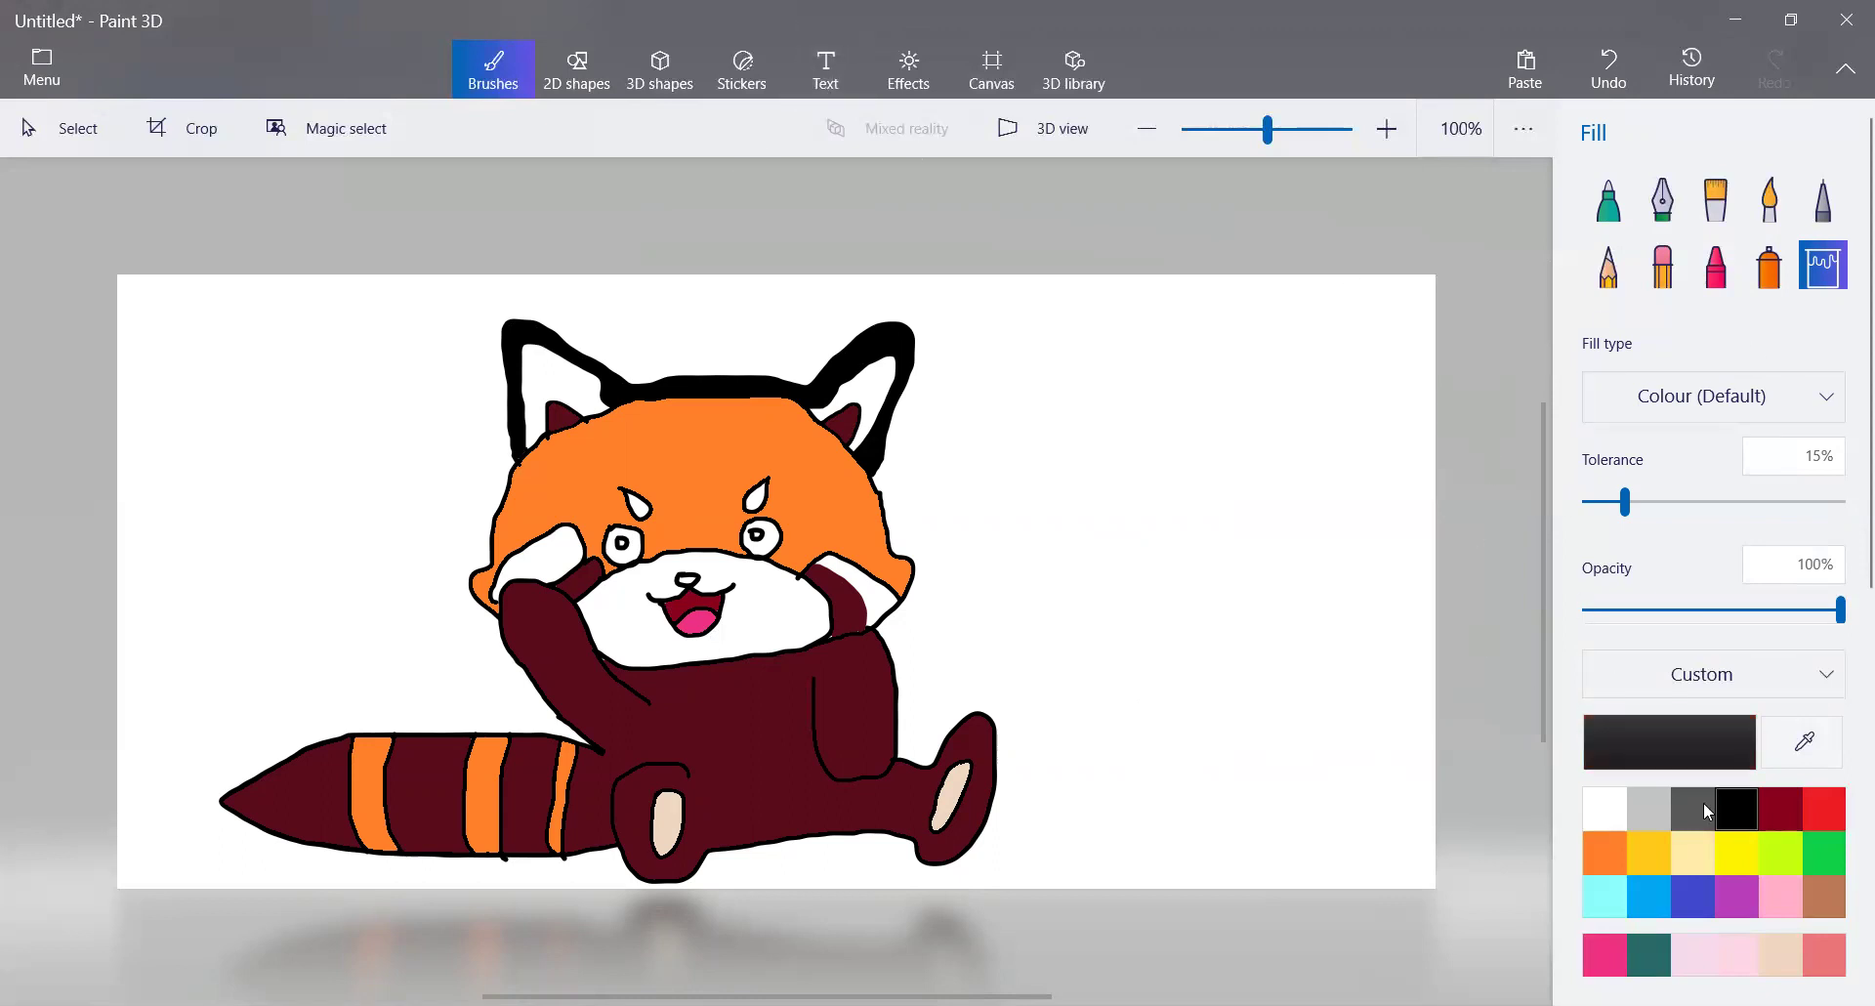
click(624, 555)
click(763, 545)
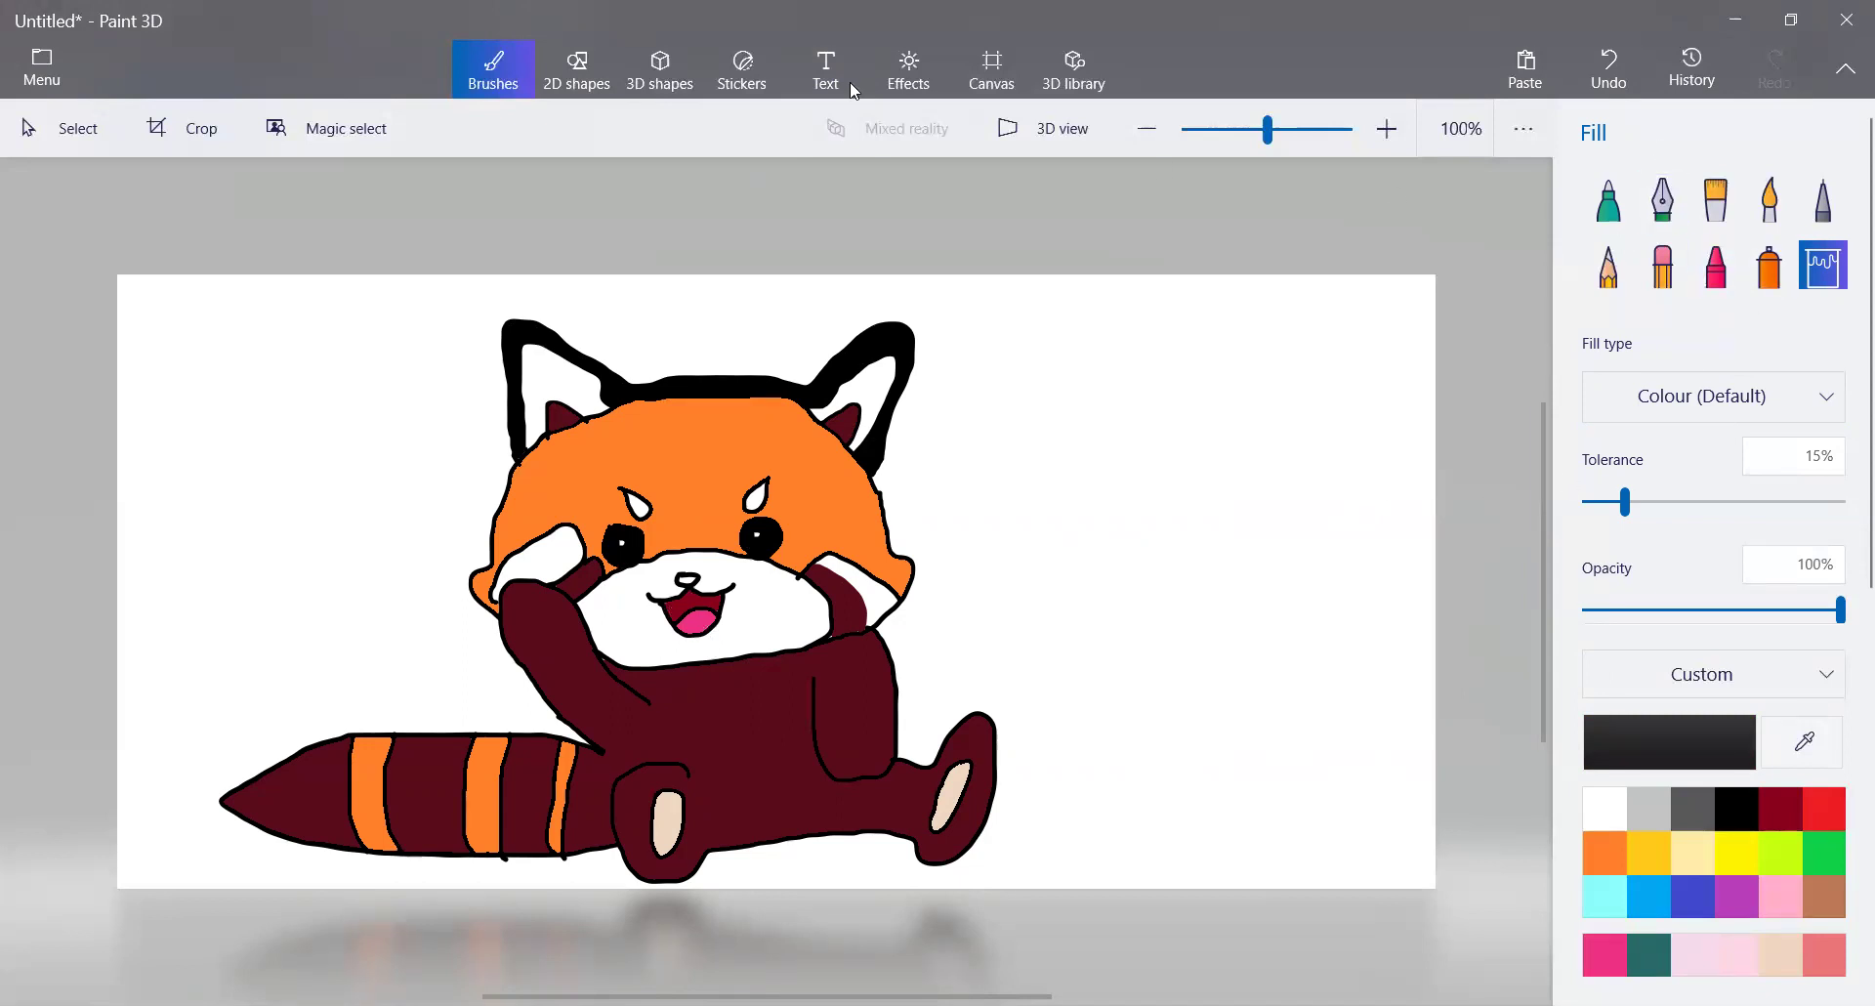
Add the 2D text "HOPE YOU LIKE IT ;)" in the empty canvas area beside the panda's head.
click(825, 69)
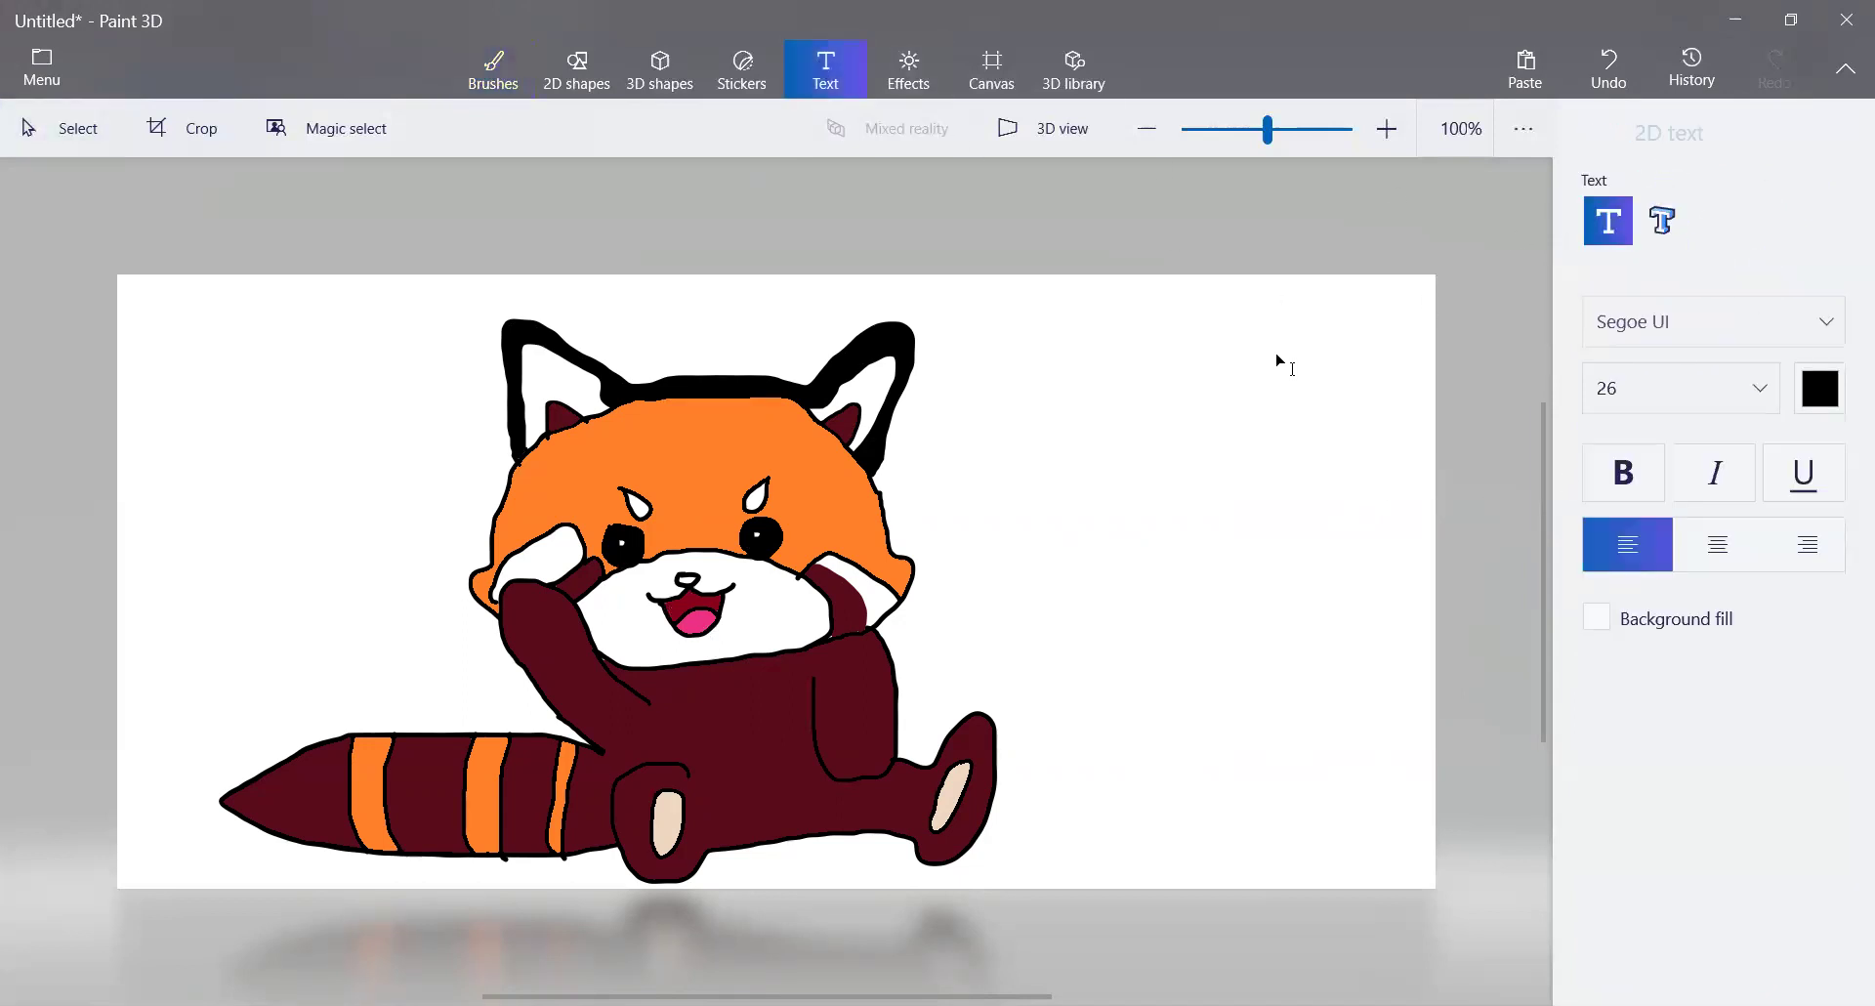
drag(977, 344, 1372, 443)
text(h)
key(BackSpace)
text(HOPE )
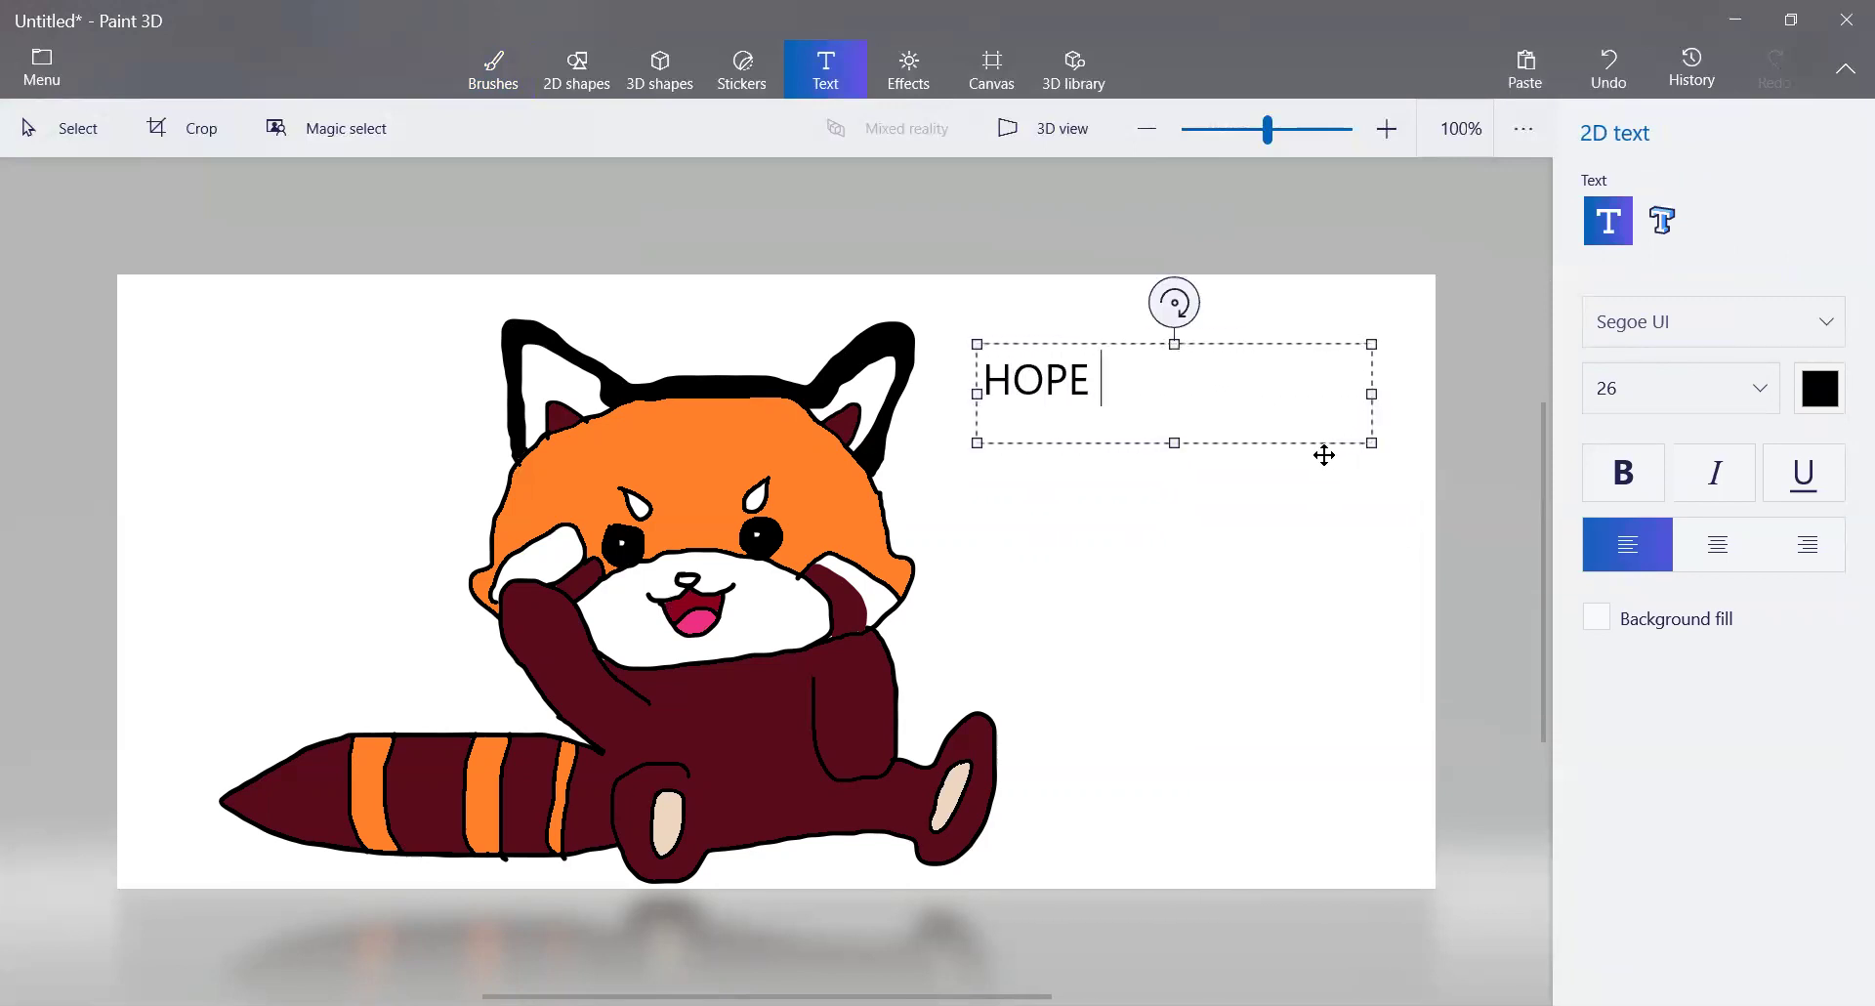
text(YOU LIKE IT )
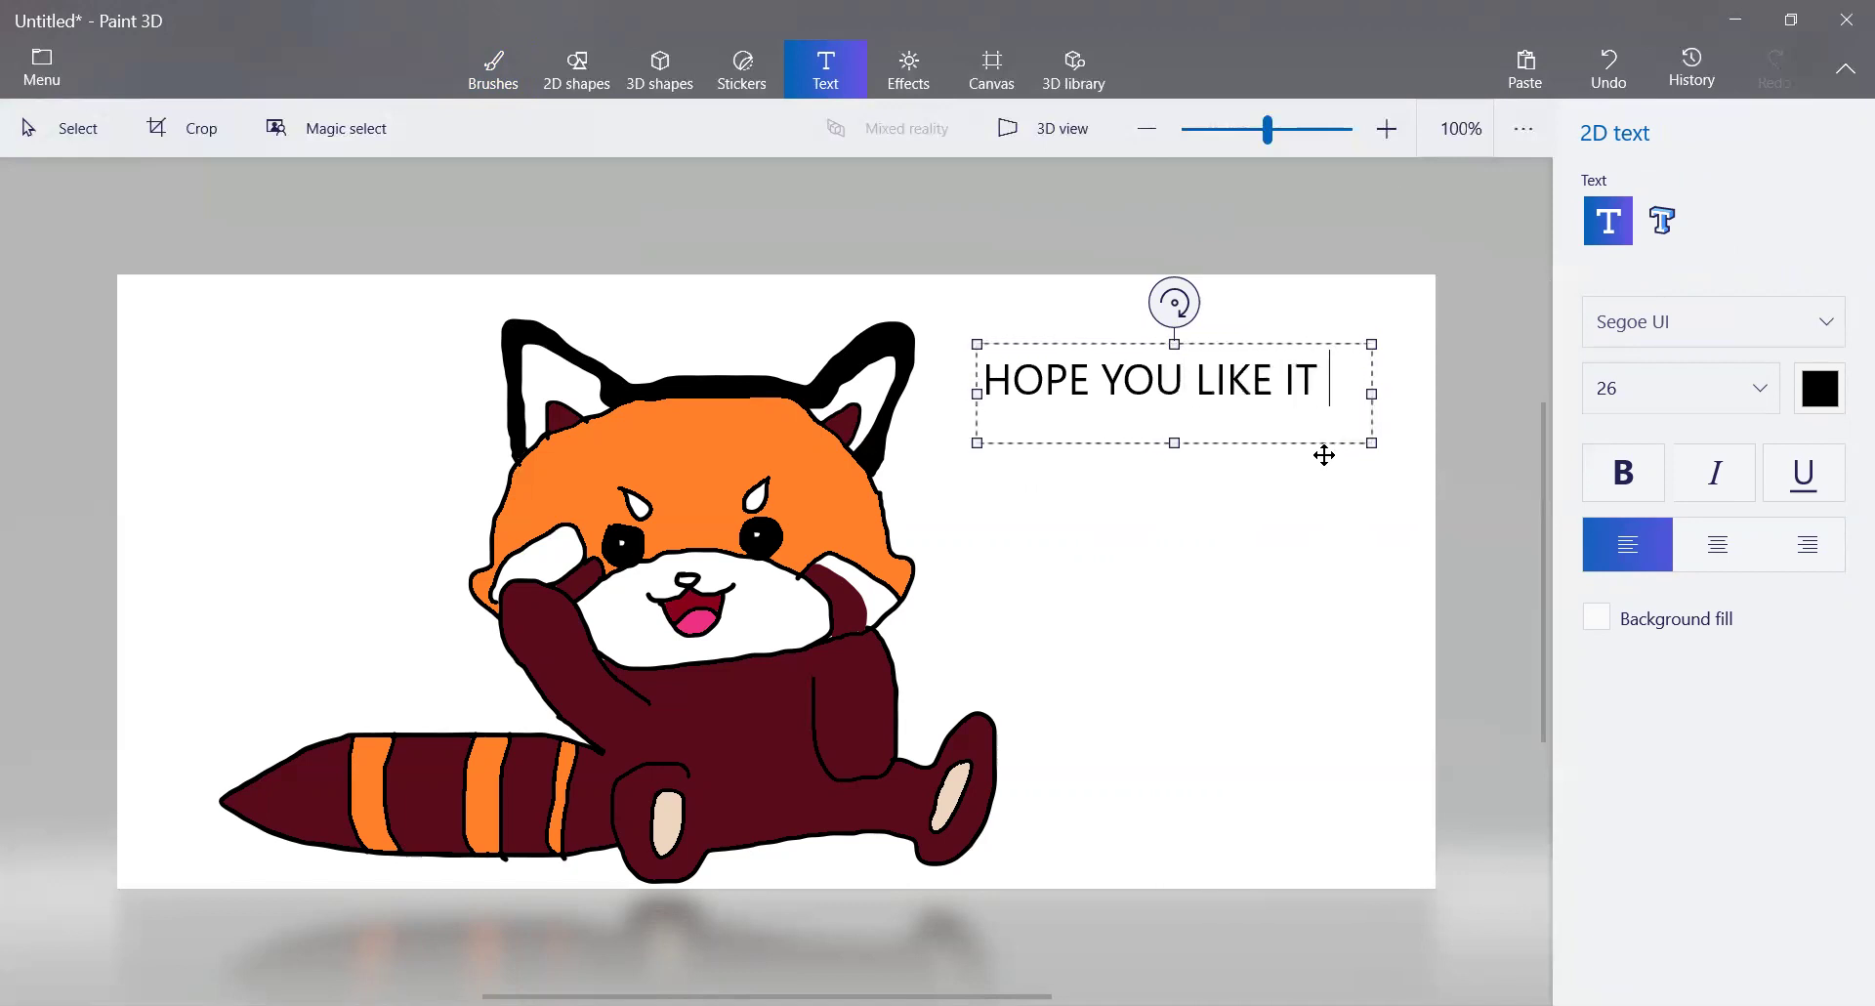
text(;))
click(1450, 511)
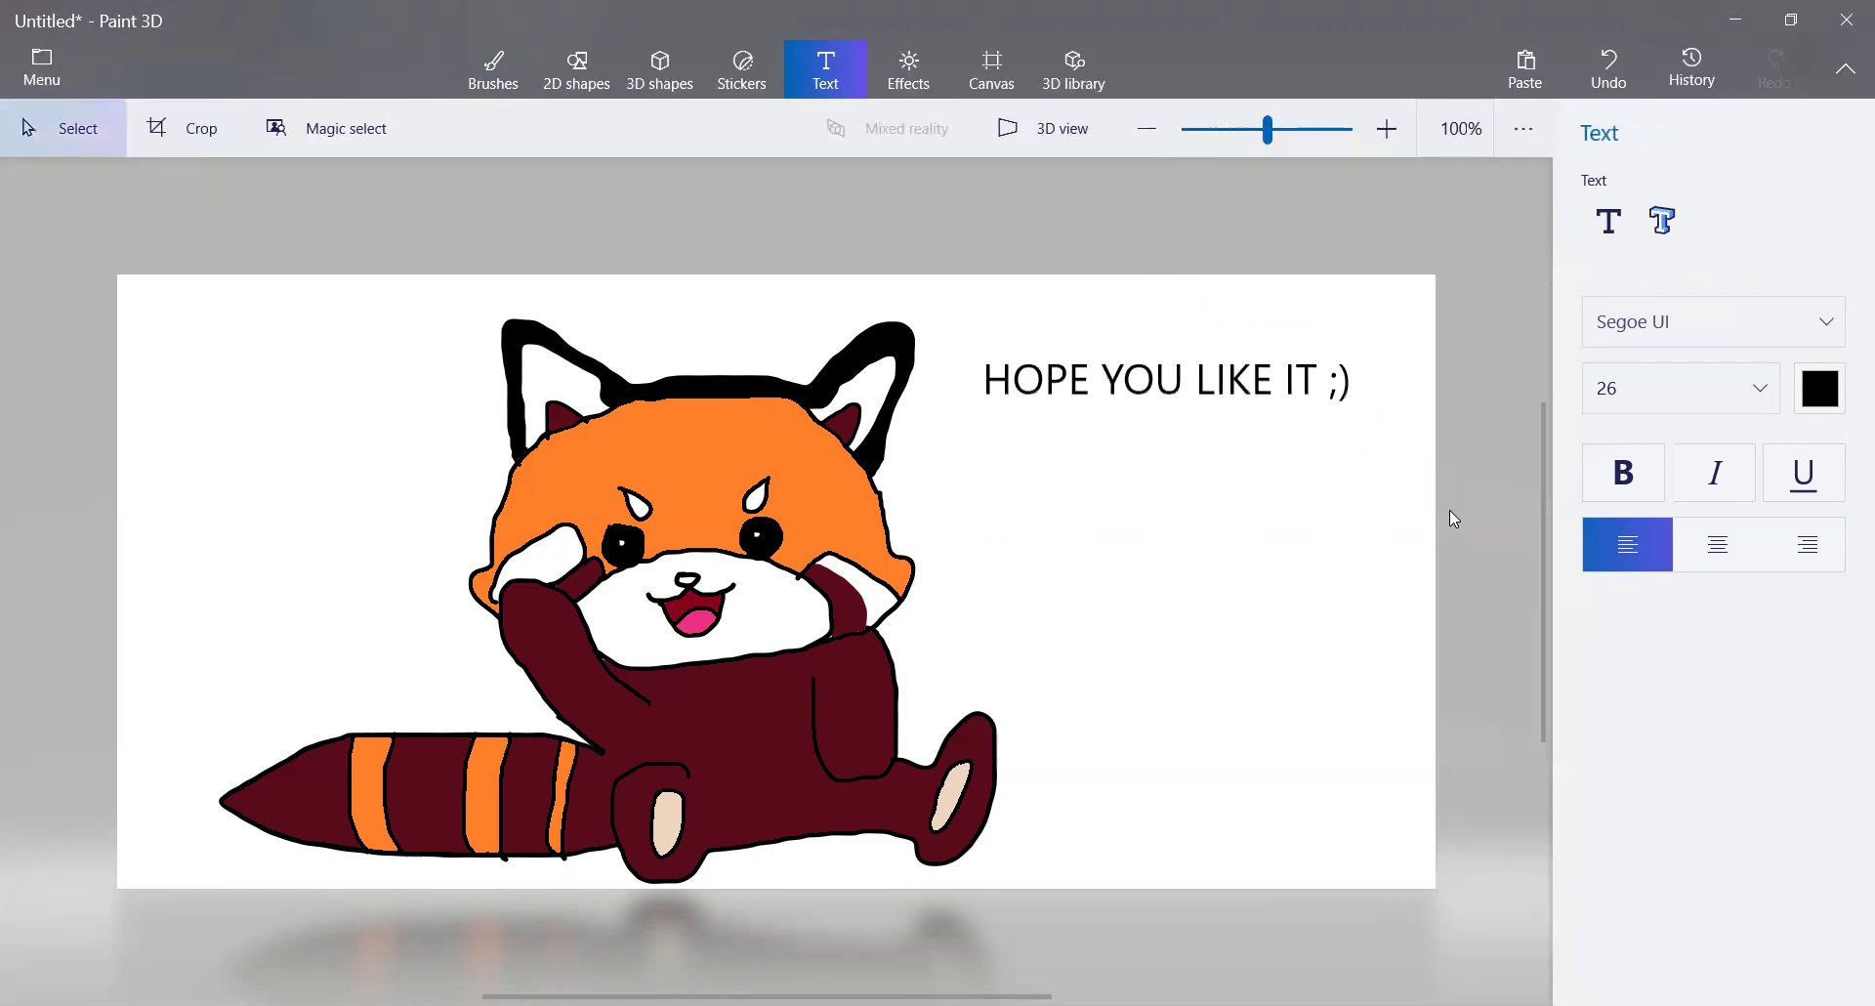